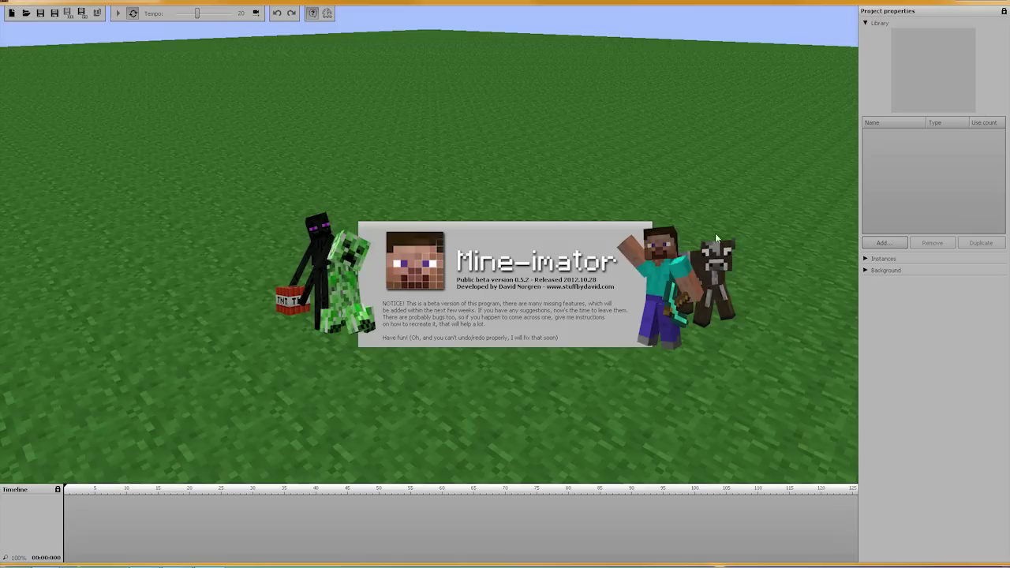
Step: Add a scenery item to the library and rename it Scene 1
{"action": "left_click", "coordinate": [865, 257]}
{"action": "left_click", "coordinate": [865, 259]}
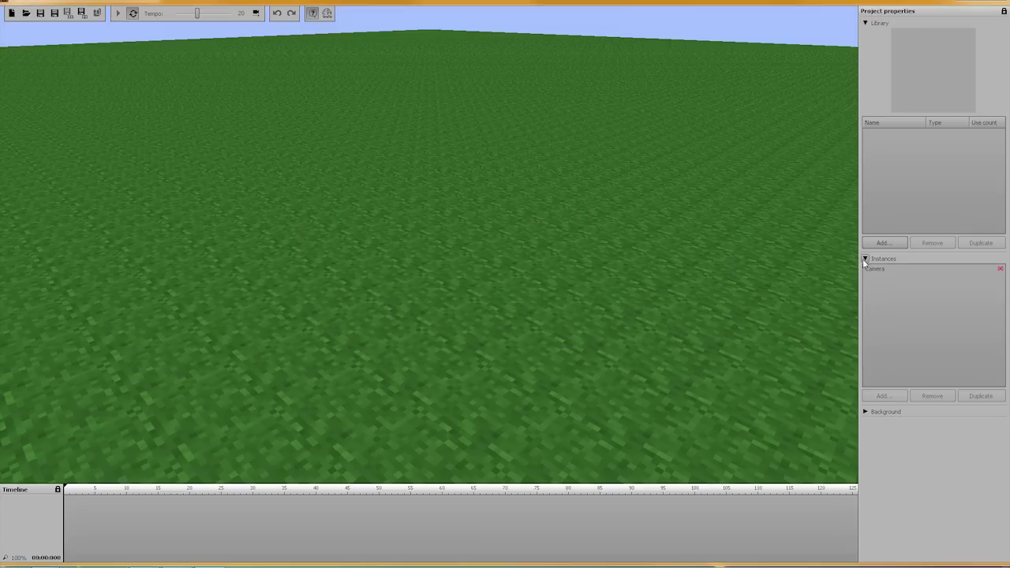
{"action": "left_click", "coordinate": [865, 259]}
{"action": "left_click", "coordinate": [874, 244]}
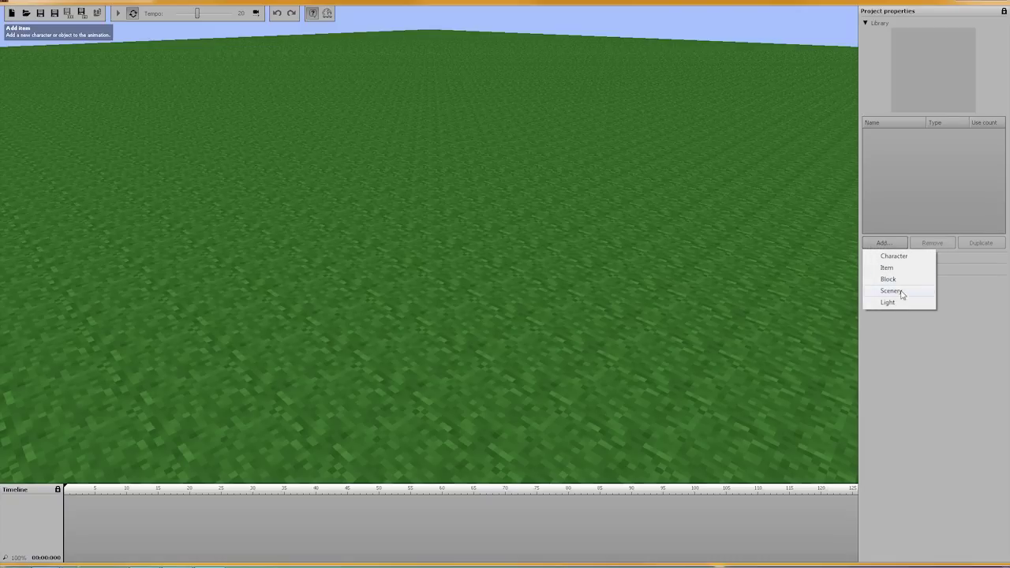
{"action": "left_click", "coordinate": [903, 292]}
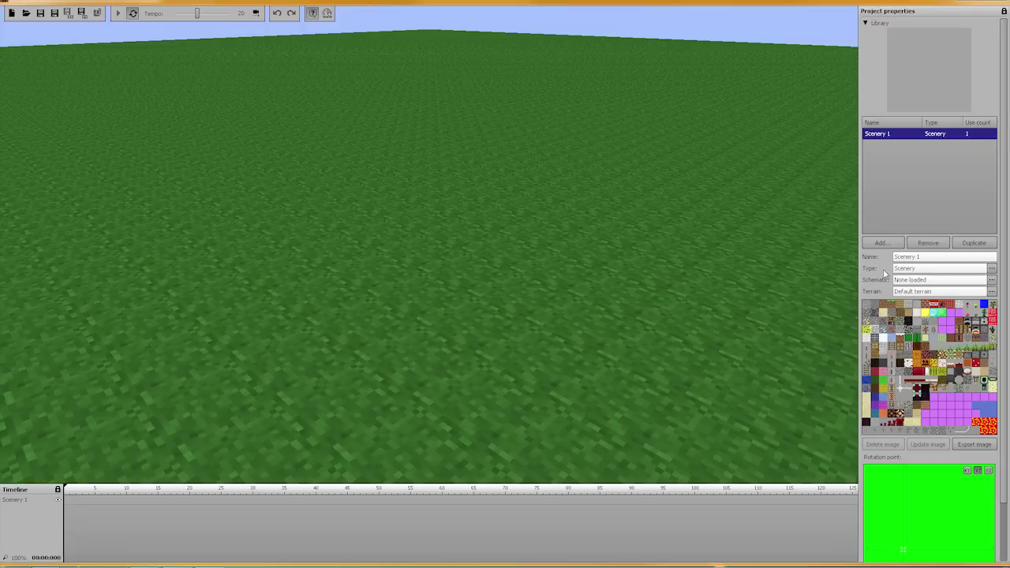
{"action": "left_click", "coordinate": [923, 258]}
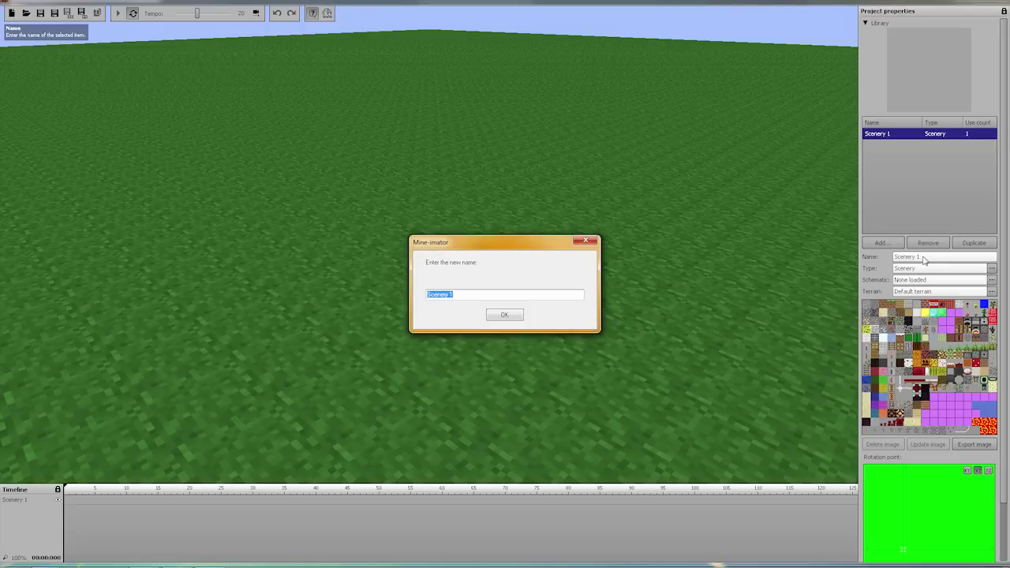
{"action": "type", "text": "S"}
{"action": "key", "text": "Return"}
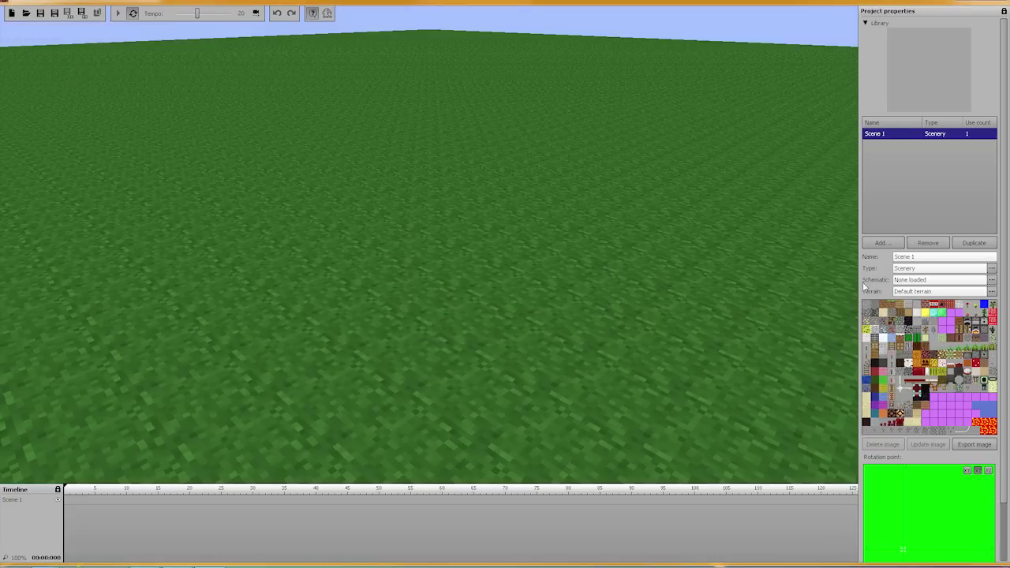
Step: Load Windmill.schematic from the Schematics folder as the schematic of Scene 1
{"action": "left_click", "coordinate": [923, 283]}
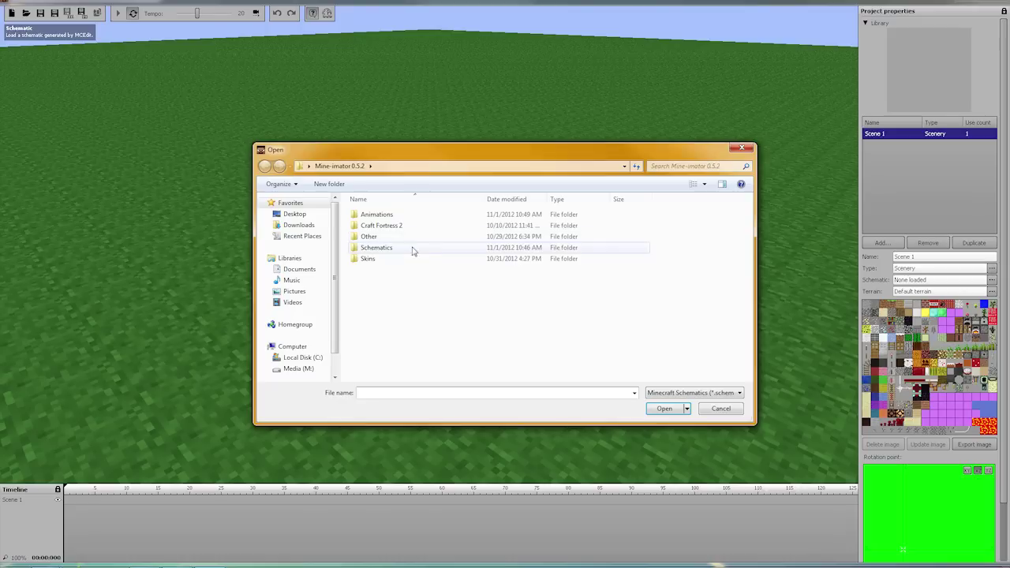
{"action": "double_click", "coordinate": [378, 248]}
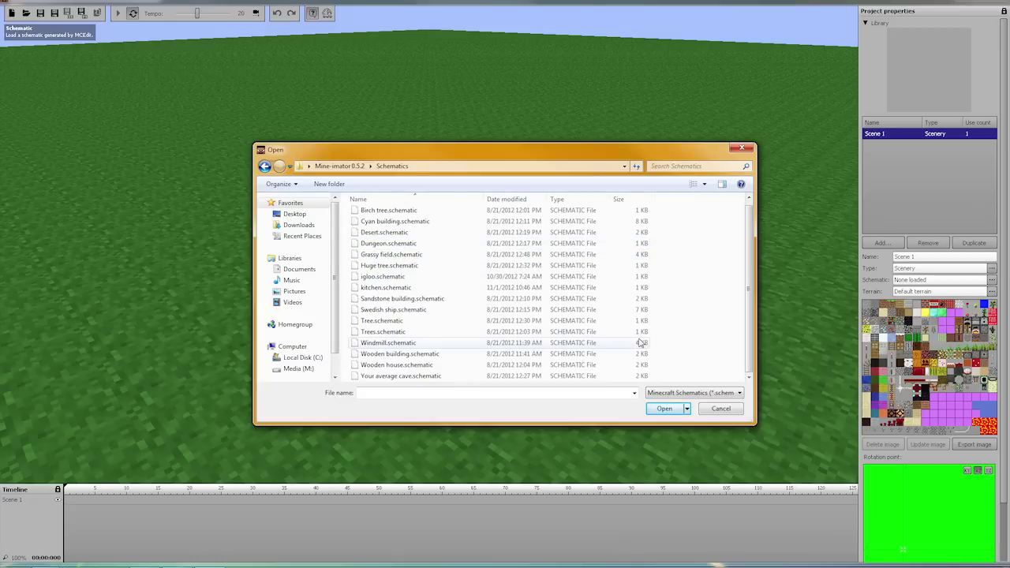
{"action": "left_click", "coordinate": [458, 342]}
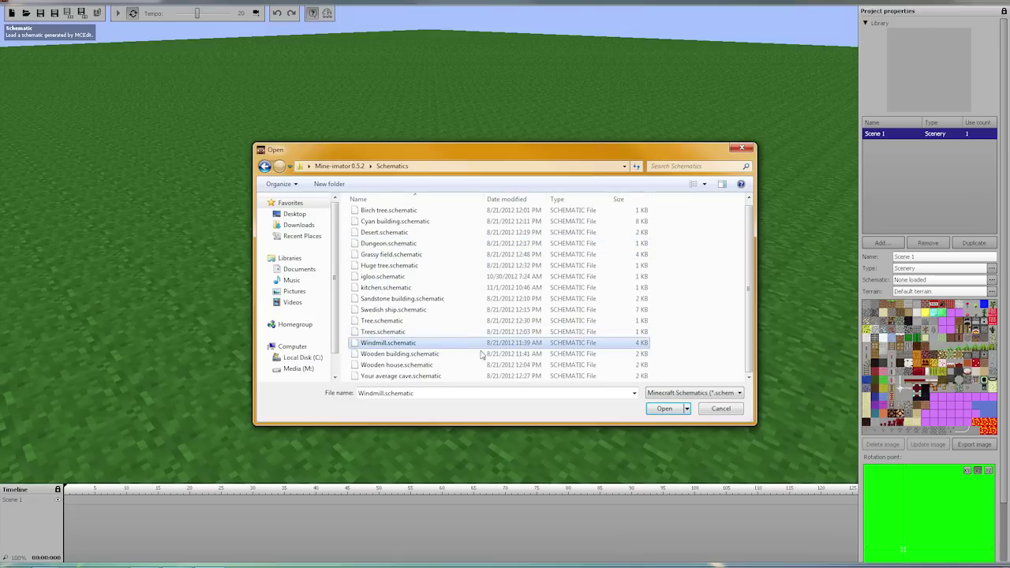
{"action": "left_click", "coordinate": [666, 412]}
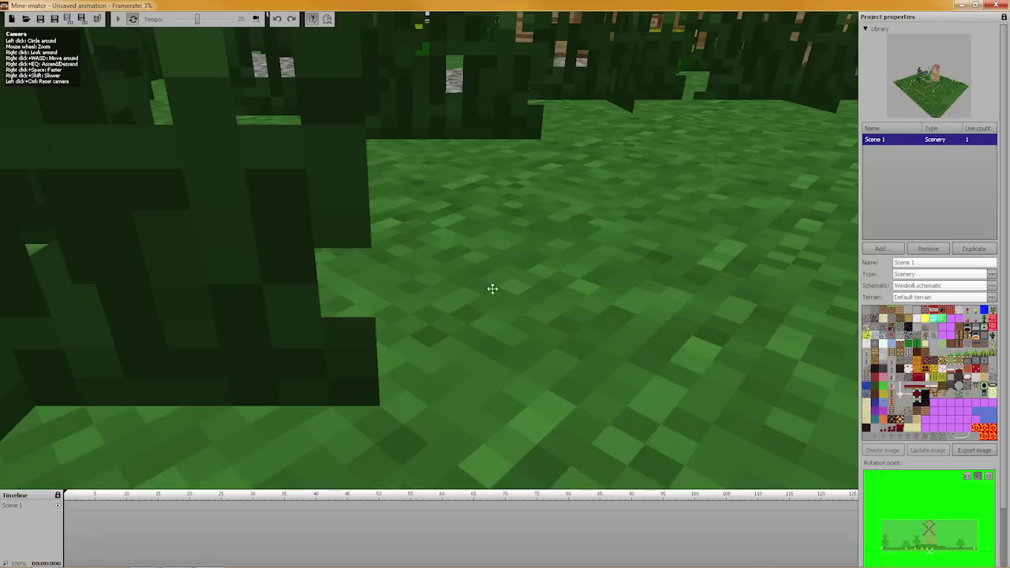
Step: Examine the loaded windmill scenery from a distance and from above
{"action": "key", "text": "s"}
{"action": "mouse_move", "coordinate": [492, 289]}
{"action": "right_mouse_down"}
{"action": "mouse_move", "coordinate": [509, 249]}
{"action": "mouse_move", "coordinate": [511, 261]}
{"action": "mouse_move", "coordinate": [500, 240]}
{"action": "mouse_move", "coordinate": [527, 257]}
{"action": "mouse_move", "coordinate": [479, 262]}
{"action": "mouse_move", "coordinate": [476, 283]}
{"action": "right_mouse_up"}
{"action": "key", "text": "s"}
{"action": "key", "text": "w"}
{"action": "key", "text": "s"}
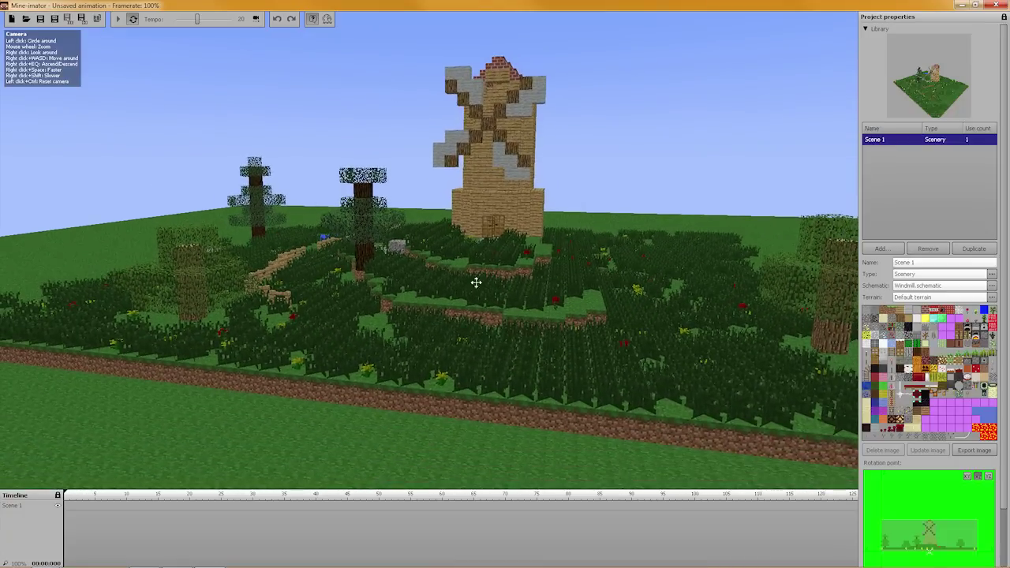
{"action": "key", "text": "e"}
{"action": "mouse_move", "coordinate": [518, 360]}
{"action": "right_mouse_down"}
{"action": "mouse_move", "coordinate": [511, 386]}
{"action": "mouse_move", "coordinate": [516, 360]}
{"action": "right_mouse_up"}
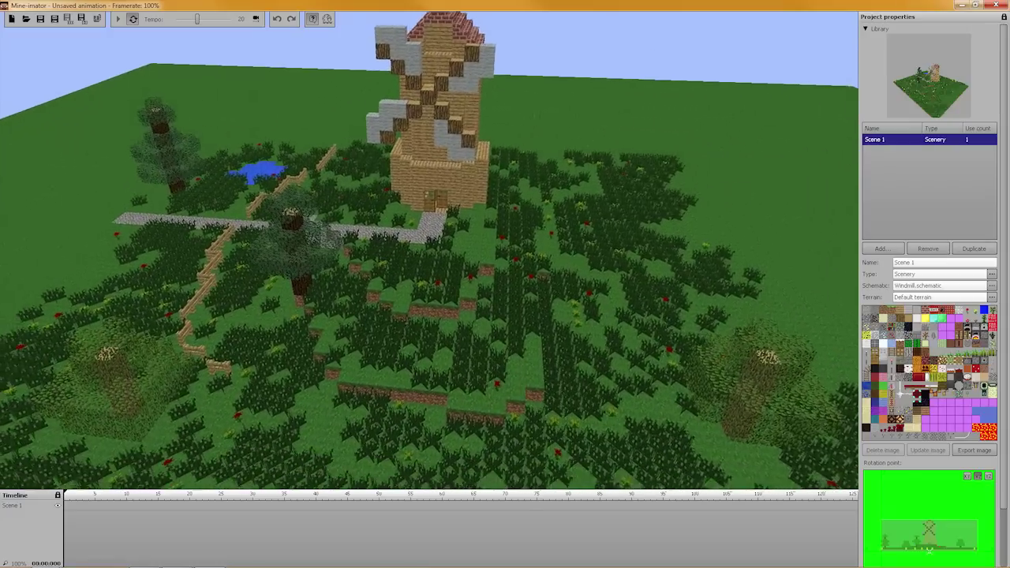
{"action": "right_click_drag", "start_coordinate": [396, 199], "coordinate": [396, 199]}
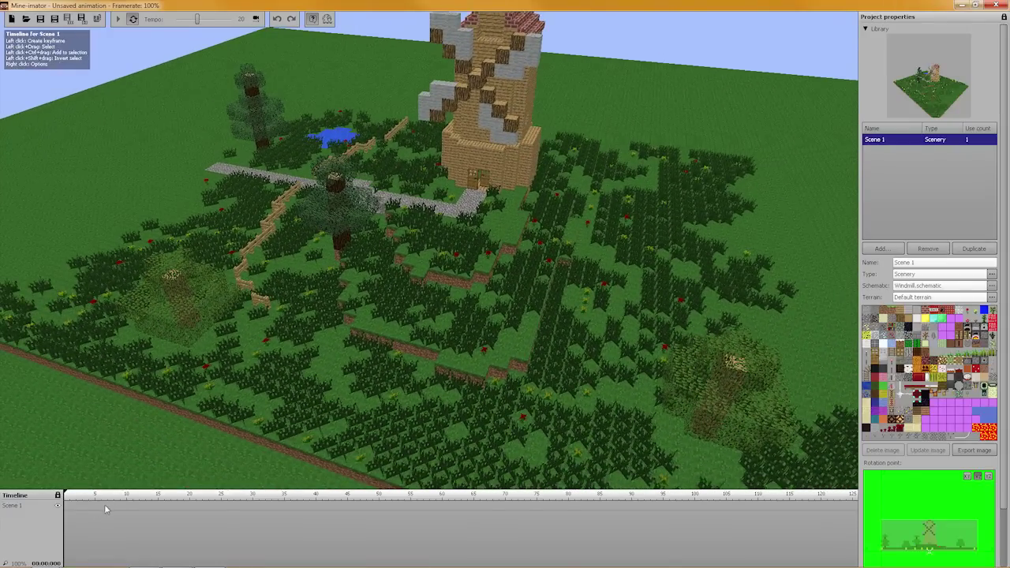
Step: Create a keyframe for Scene 1 at the start of the timeline and raise the scenery along its vertical axis
{"action": "left_click", "coordinate": [66, 509]}
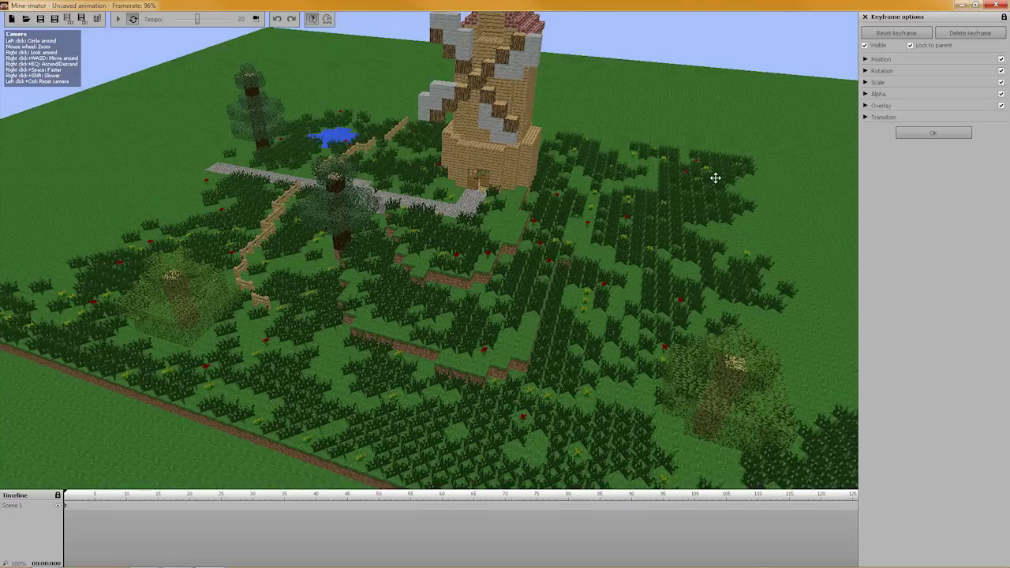
{"action": "left_click", "coordinate": [866, 59]}
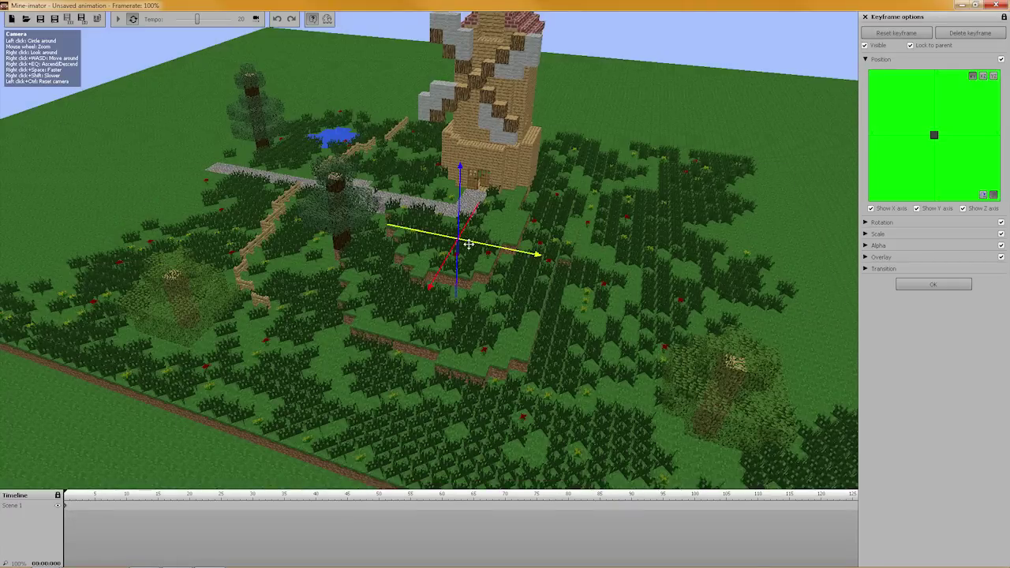
{"action": "left_click_drag", "start_coordinate": [461, 188], "coordinate": [463, 146]}
Step: Rotate the scenery to 4 on the Y axis and scale it down to x0.12 in the keyframe
{"action": "left_click", "coordinate": [865, 223]}
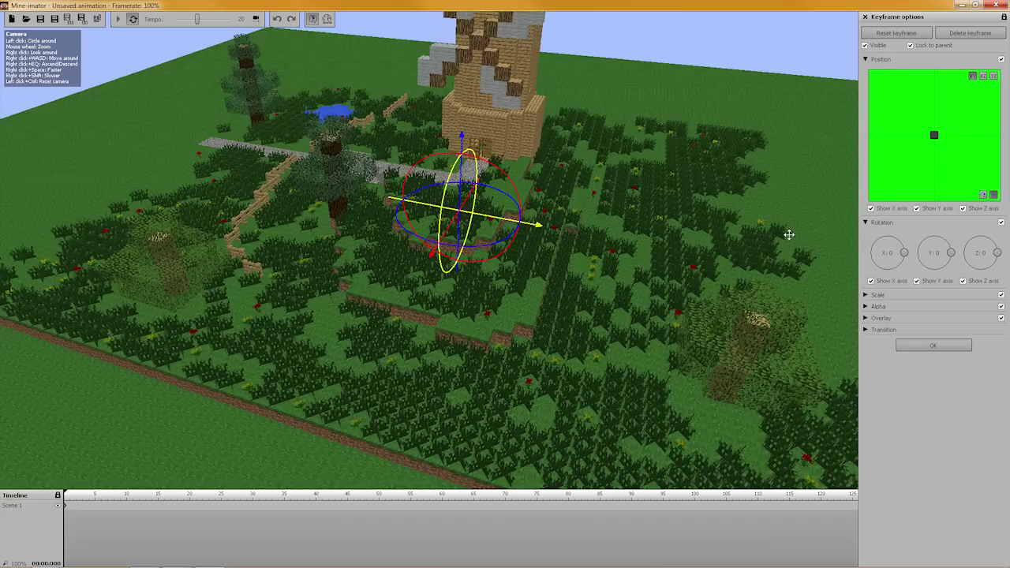
{"action": "mouse_move", "coordinate": [508, 176]}
{"action": "left_mouse_down"}
{"action": "mouse_move", "coordinate": [564, 260]}
{"action": "mouse_move", "coordinate": [334, 244]}
{"action": "mouse_move", "coordinate": [512, 193]}
{"action": "mouse_move", "coordinate": [580, 329]}
{"action": "mouse_move", "coordinate": [500, 219]}
{"action": "mouse_move", "coordinate": [491, 176]}
{"action": "mouse_move", "coordinate": [506, 180]}
{"action": "mouse_move", "coordinate": [499, 168]}
{"action": "left_mouse_up"}
{"action": "left_click", "coordinate": [865, 295]}
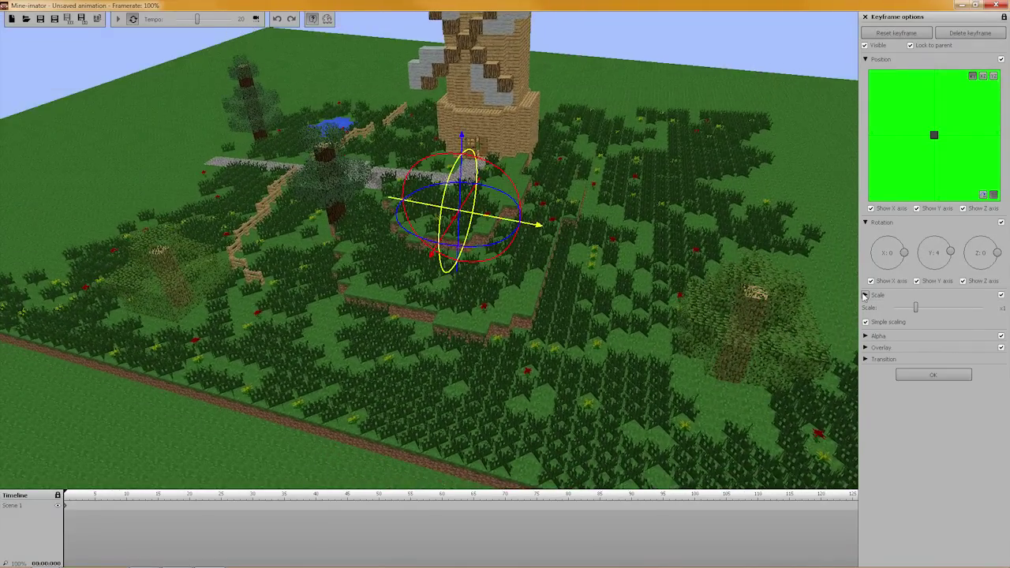
{"action": "mouse_move", "coordinate": [916, 307]}
{"action": "left_mouse_down"}
{"action": "mouse_move", "coordinate": [935, 308]}
{"action": "mouse_move", "coordinate": [897, 314]}
{"action": "left_mouse_up"}
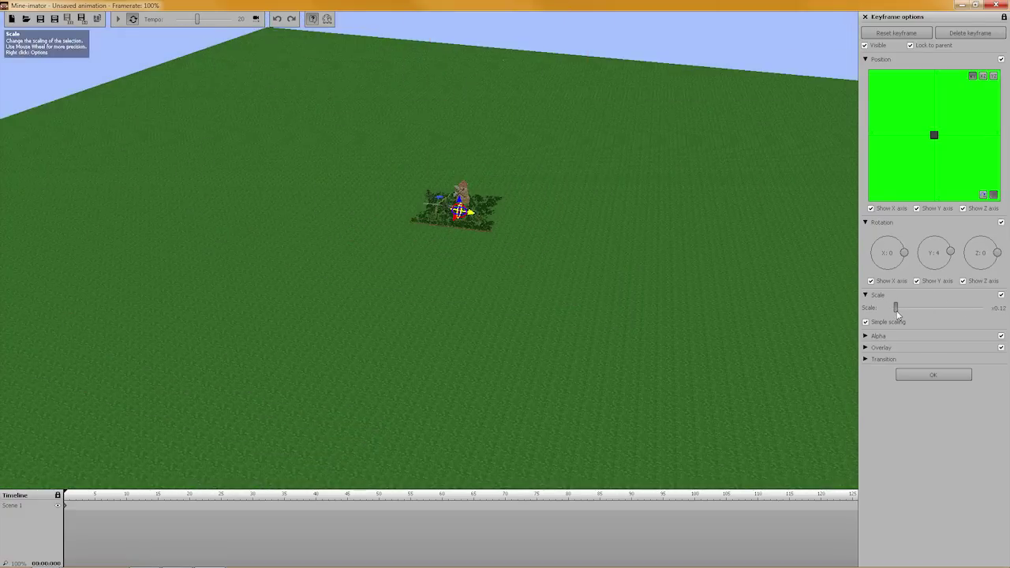
Step: Lower the scenery's alpha to 21% in the keyframe and inspect the transparent windmill up close
{"action": "left_click", "coordinate": [866, 348]}
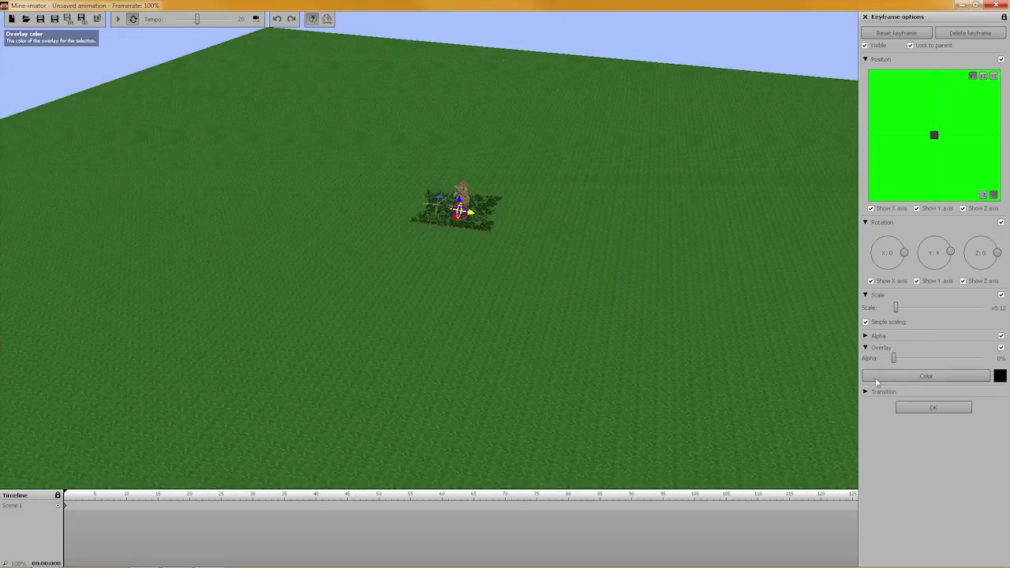
{"action": "left_click", "coordinate": [866, 348]}
{"action": "left_click", "coordinate": [866, 337]}
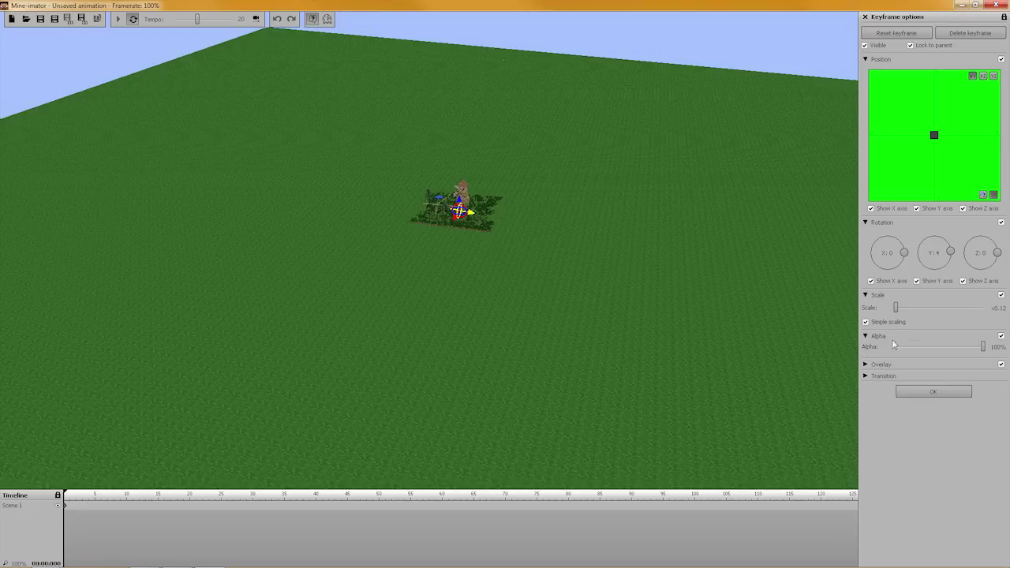
{"action": "left_click_drag", "start_coordinate": [935, 349], "coordinate": [915, 351]}
{"action": "right_click_drag", "start_coordinate": [688, 232], "coordinate": [683, 299]}
{"action": "key", "text": "w"}
{"action": "key", "text": "w"}
{"action": "key", "text": "d"}
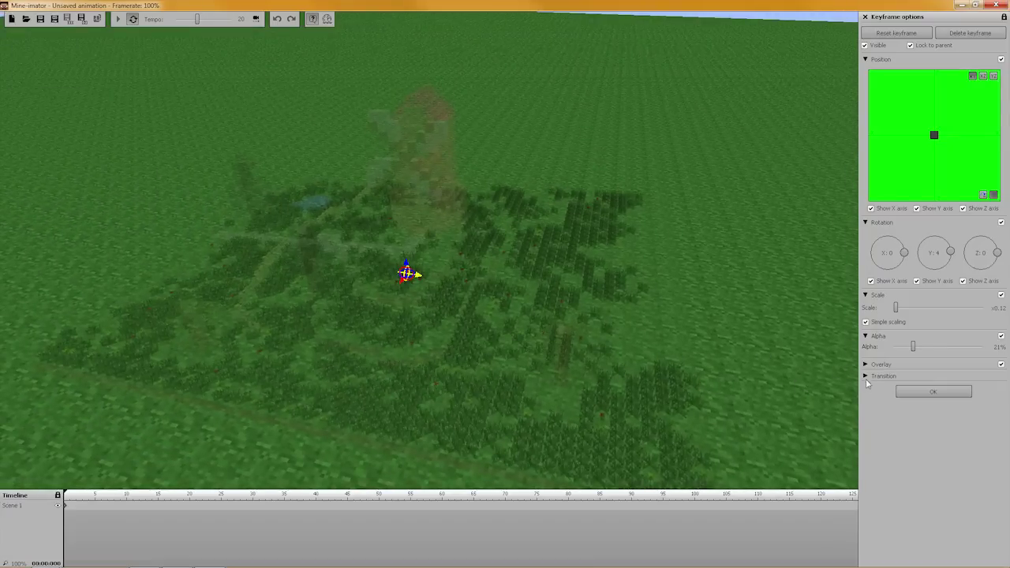
Step: Set the black overlay's alpha to 51%, inspect the darkened scenery from several sides, and accept the keyframe options
{"action": "left_click", "coordinate": [866, 376]}
{"action": "left_click", "coordinate": [866, 376]}
{"action": "left_click", "coordinate": [865, 365]}
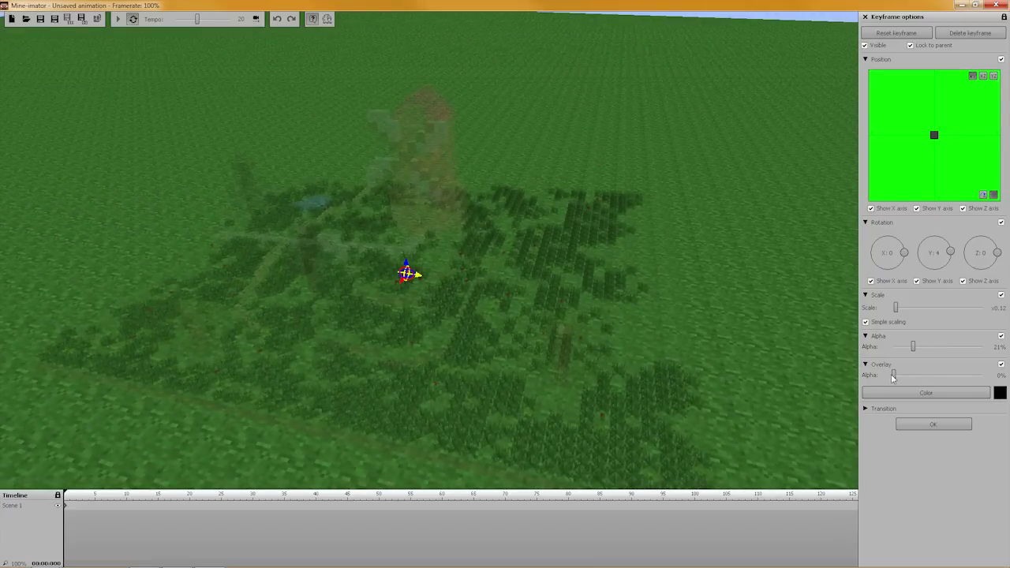
{"action": "left_click_drag", "start_coordinate": [892, 377], "coordinate": [941, 380]}
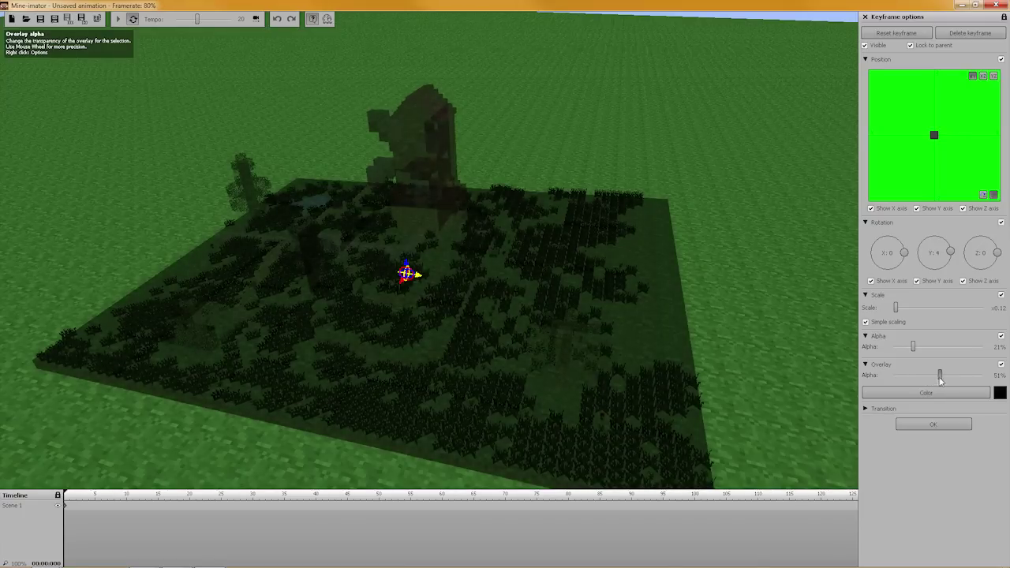
{"action": "left_click_drag", "start_coordinate": [782, 316], "coordinate": [537, 276]}
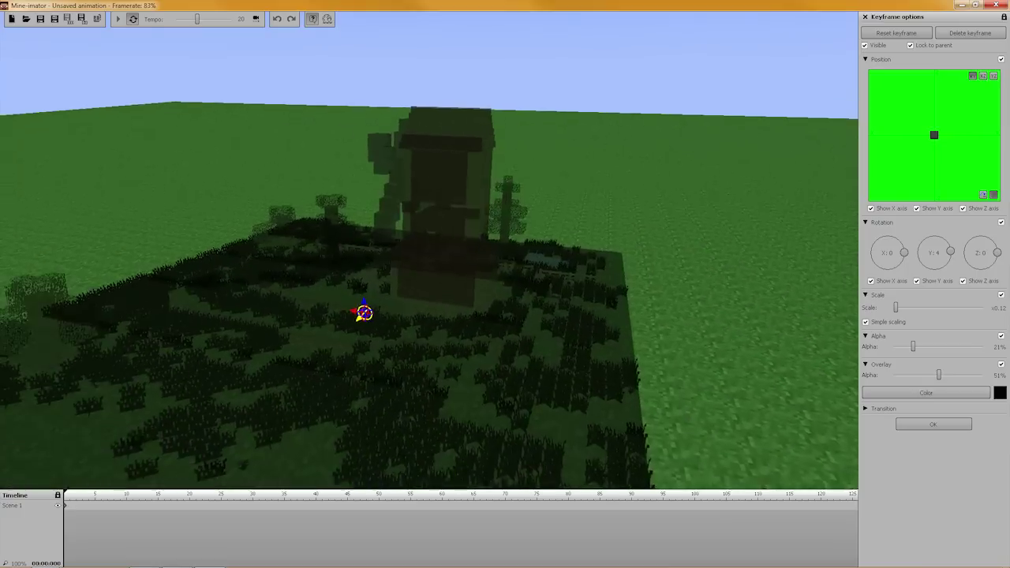
{"action": "right_click_drag", "start_coordinate": [429, 260], "coordinate": [679, 246]}
{"action": "key", "text": "s"}
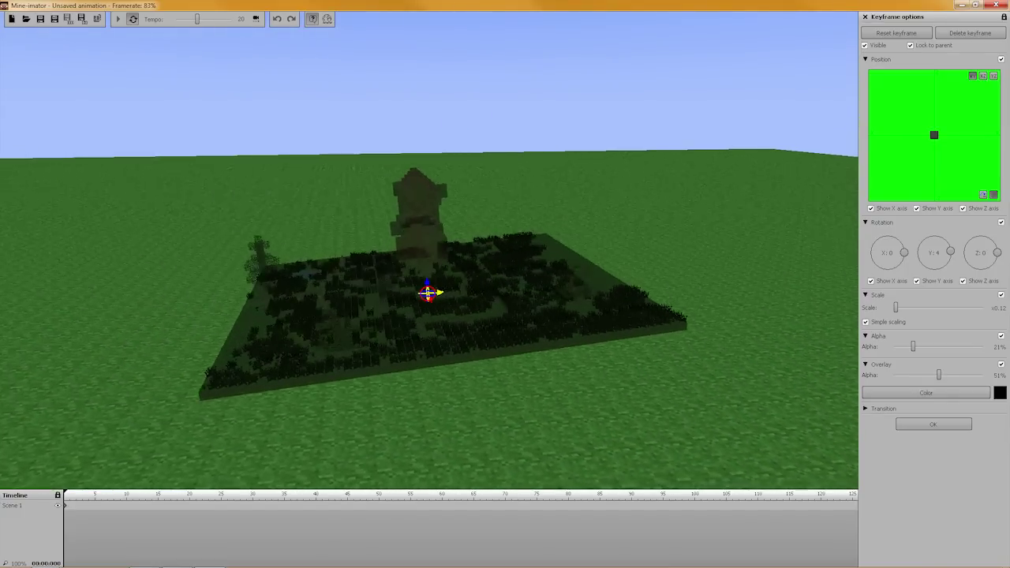
{"action": "right_click_drag", "start_coordinate": [535, 300], "coordinate": [540, 297]}
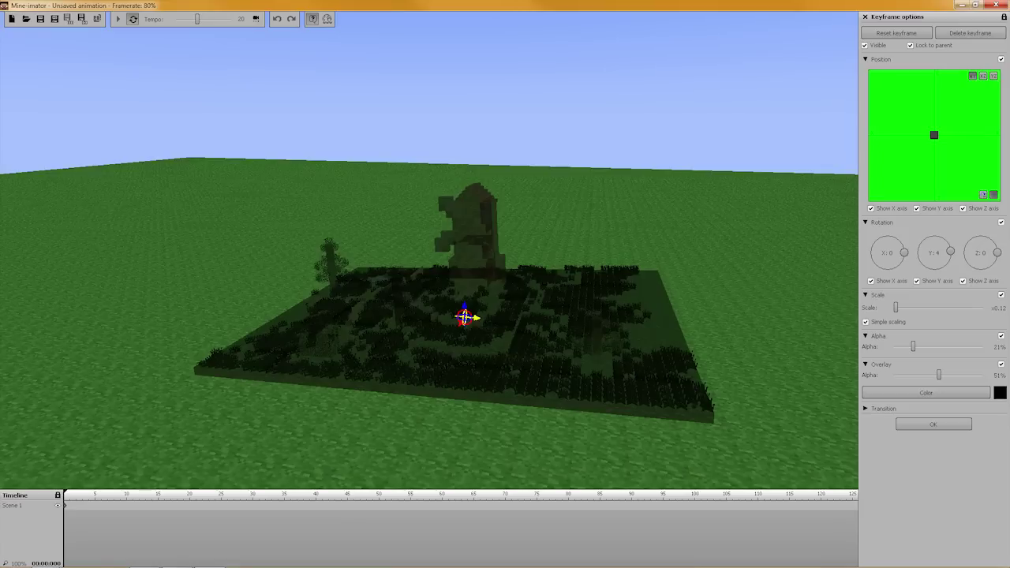
{"action": "left_click", "coordinate": [908, 425]}
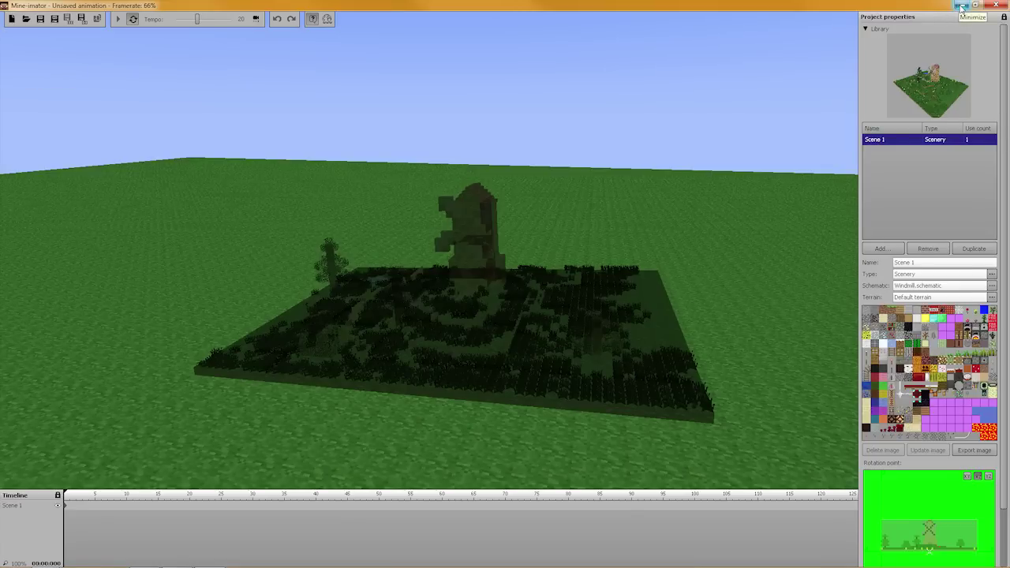
Step: Minimise Mine-imator, Audacity and the folder window to reach the desktop
{"action": "left_click", "coordinate": [961, 6]}
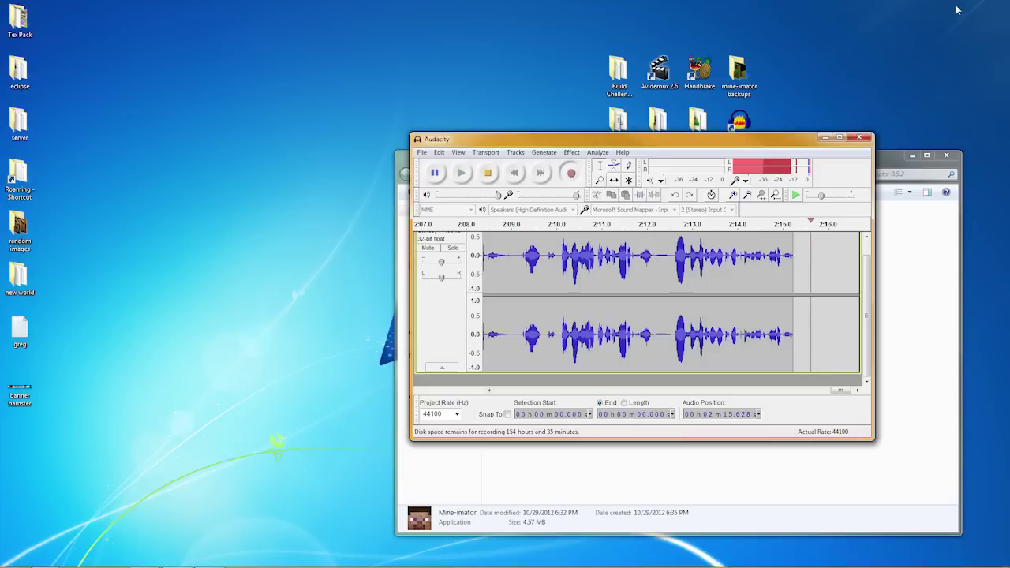
{"action": "left_click", "coordinate": [826, 138]}
{"action": "left_click", "coordinate": [909, 156]}
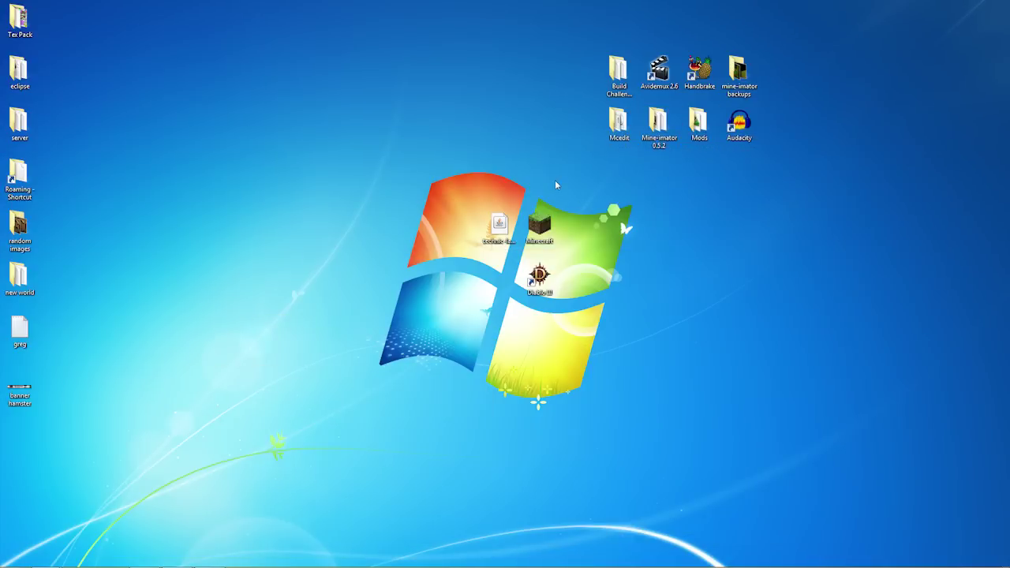
Step: Launch Minecraft from the desktop, allow it to run, and log in with the remembered account
{"action": "double_click", "coordinate": [540, 229]}
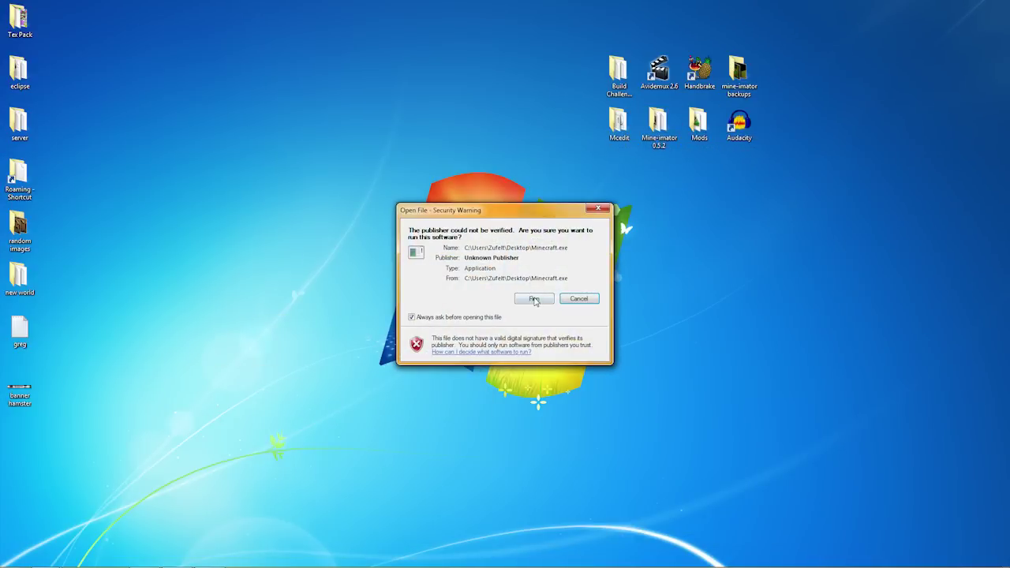
{"action": "left_click", "coordinate": [535, 300]}
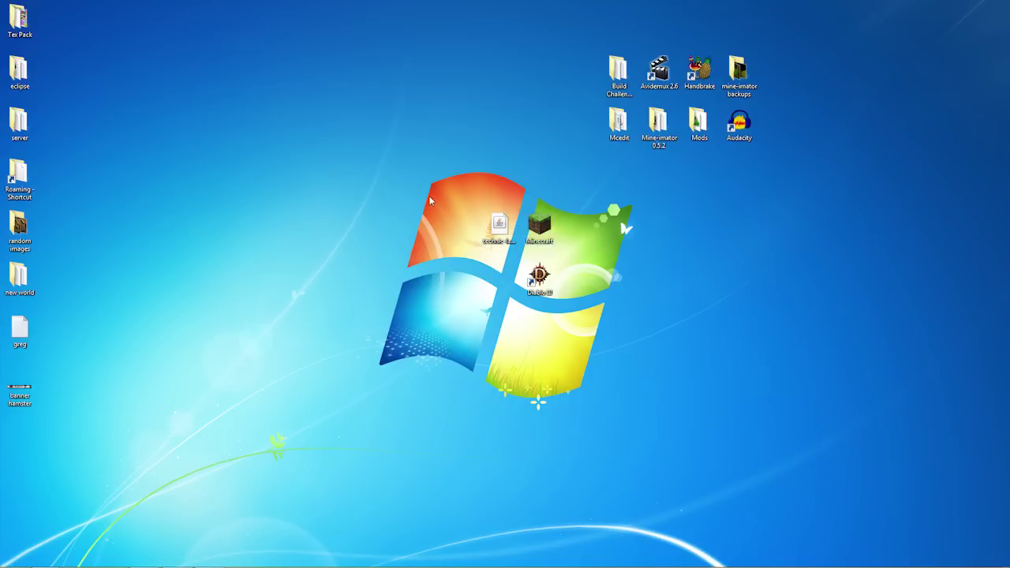
{"action": "left_click", "coordinate": [698, 154]}
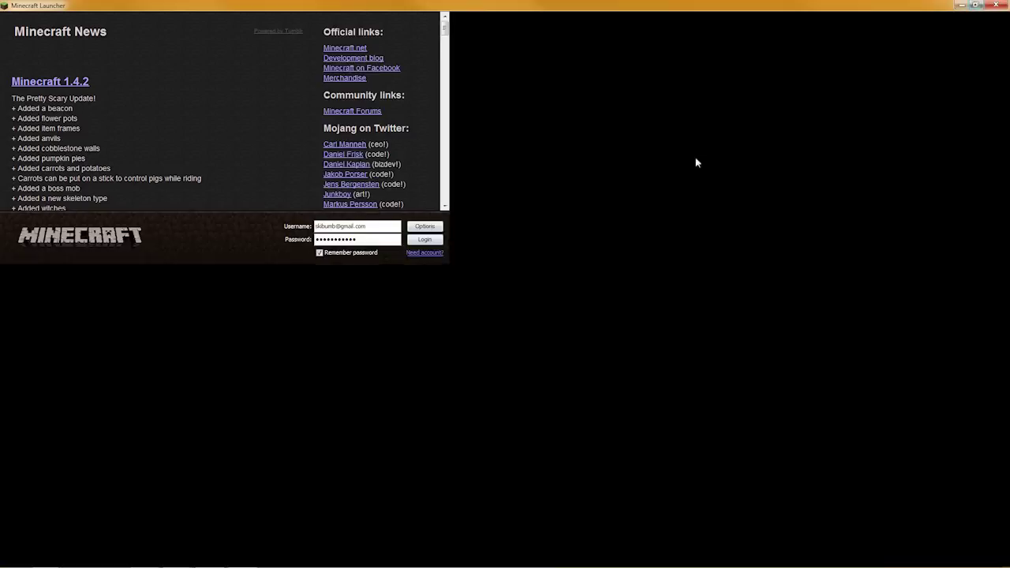
{"action": "left_click", "coordinate": [984, 545]}
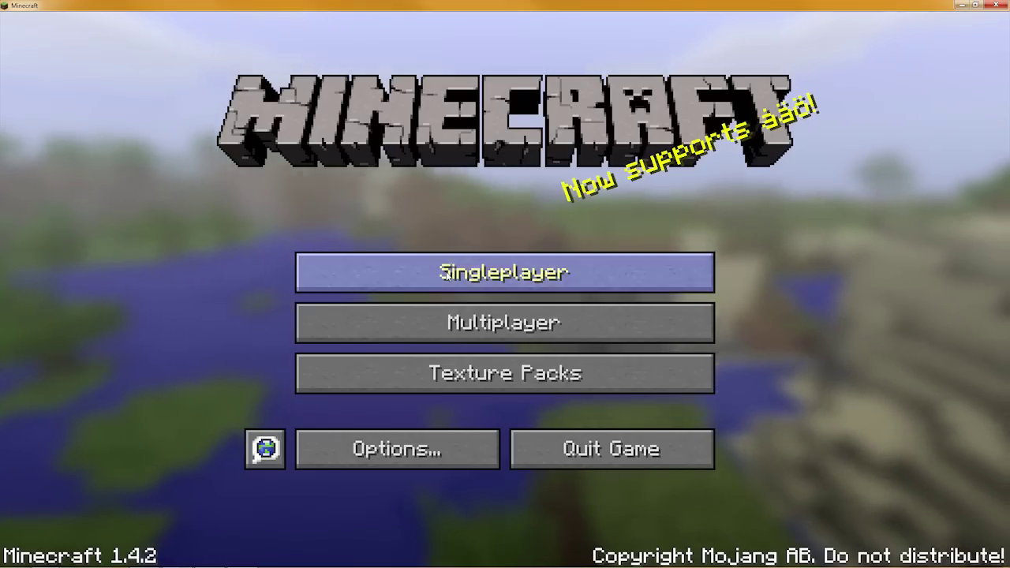
Step: Create a new single-player world in Creative mode, keeping the default name New World
{"action": "left_click", "coordinate": [444, 274]}
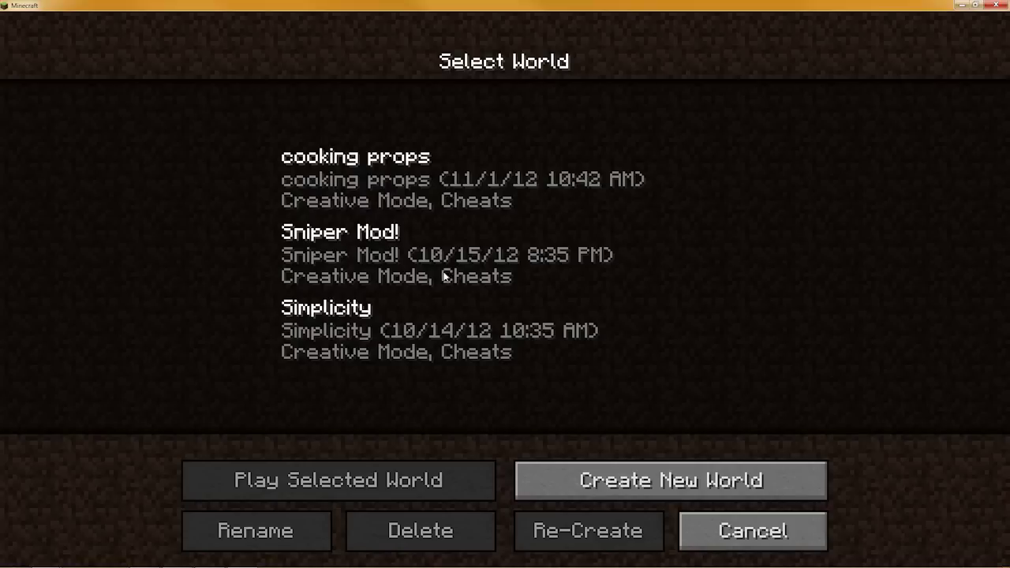
{"action": "left_click", "coordinate": [339, 254]}
{"action": "left_click", "coordinate": [357, 330]}
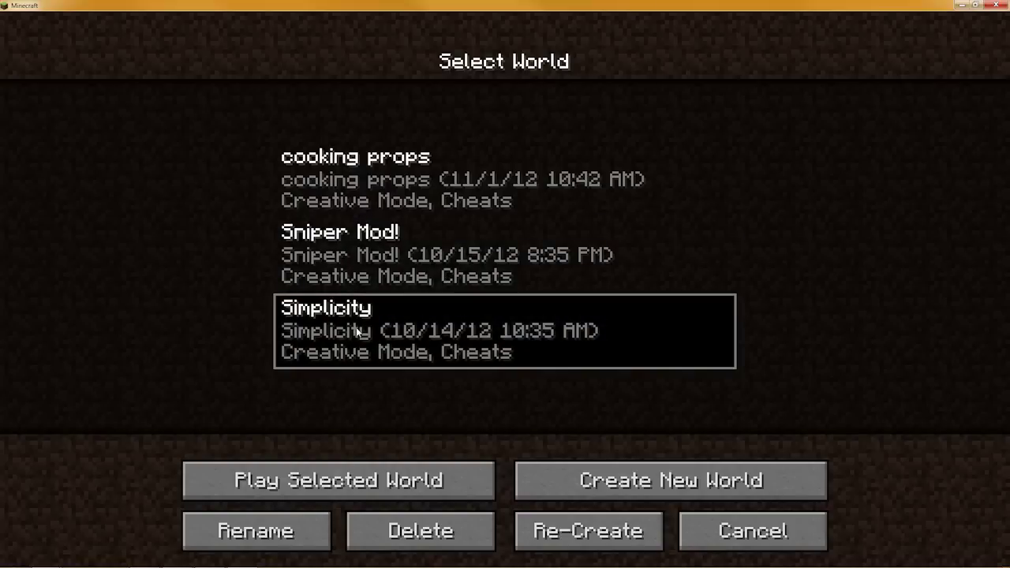
{"action": "left_click", "coordinate": [528, 474]}
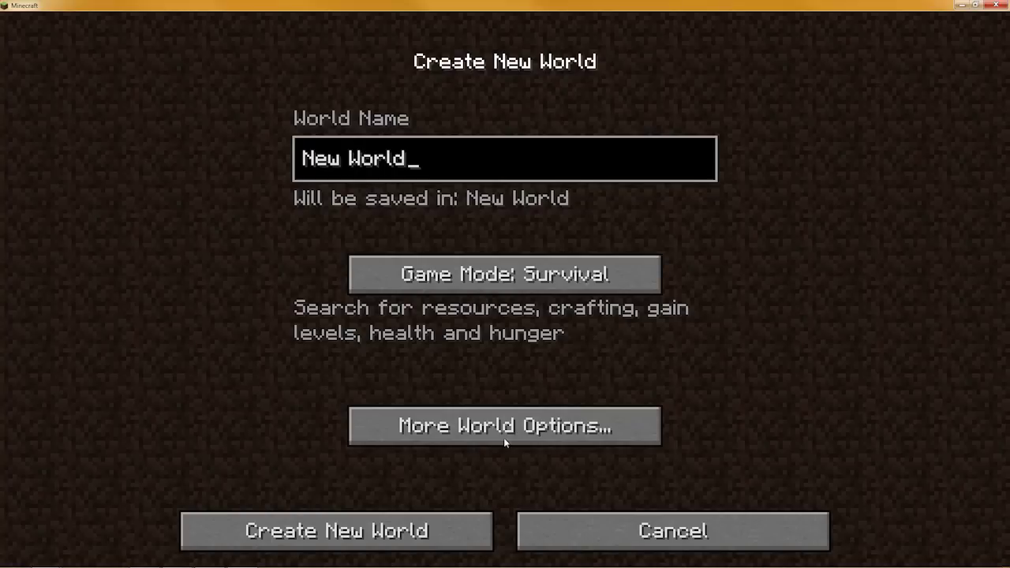
{"action": "left_click", "coordinate": [467, 275]}
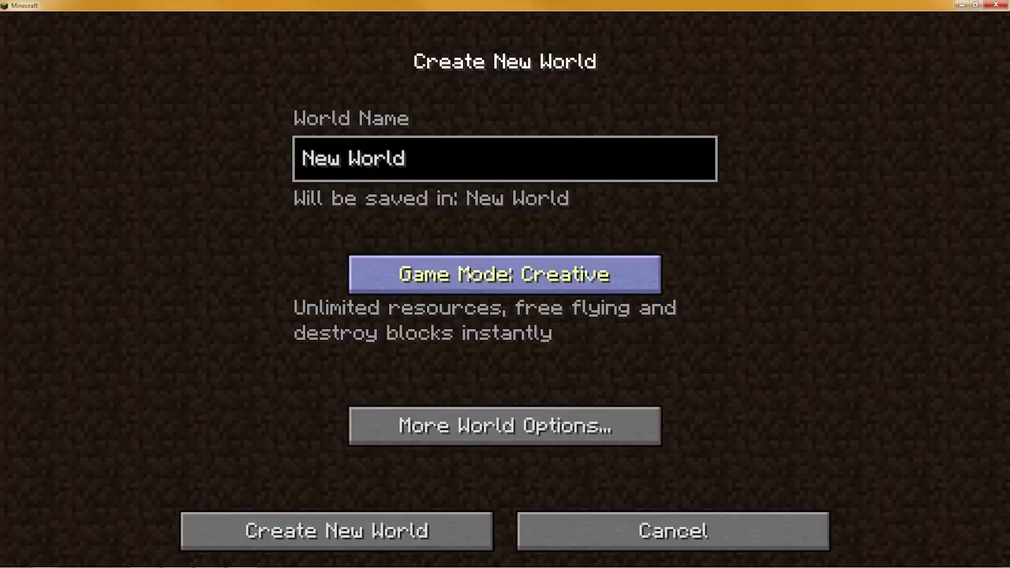
{"action": "left_click", "coordinate": [410, 527]}
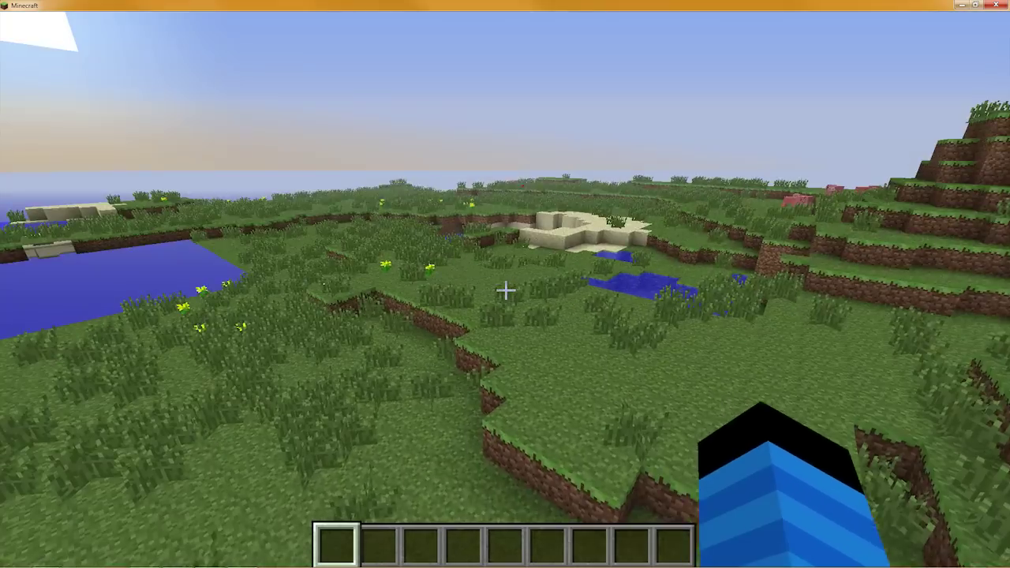
Step: Descend to a grassy spot near the sand and put cobblestone in the first hotbar slot
{"action": "key", "text": "w"}
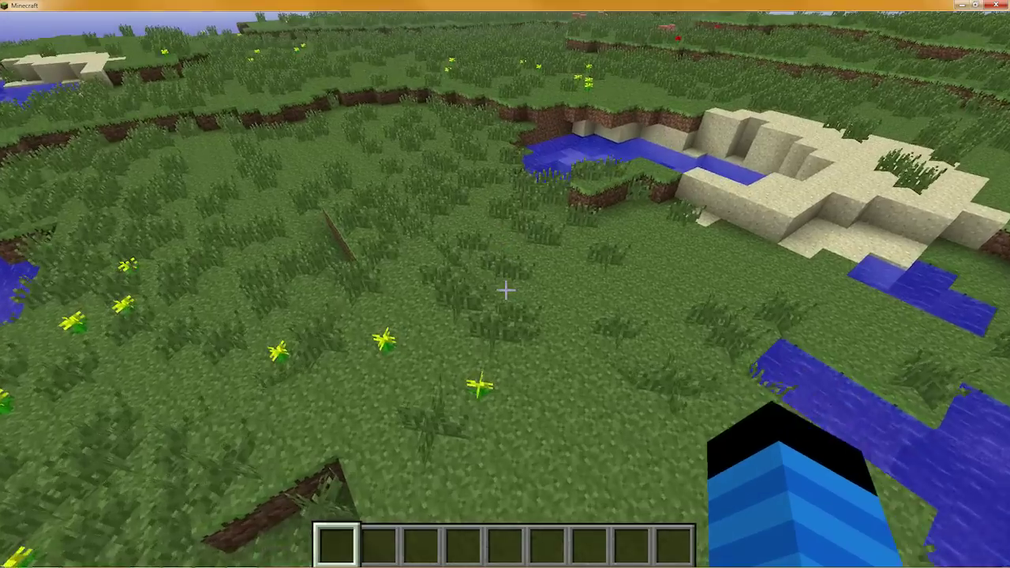
{"action": "key", "text": "shift"}
{"action": "key", "text": "e"}
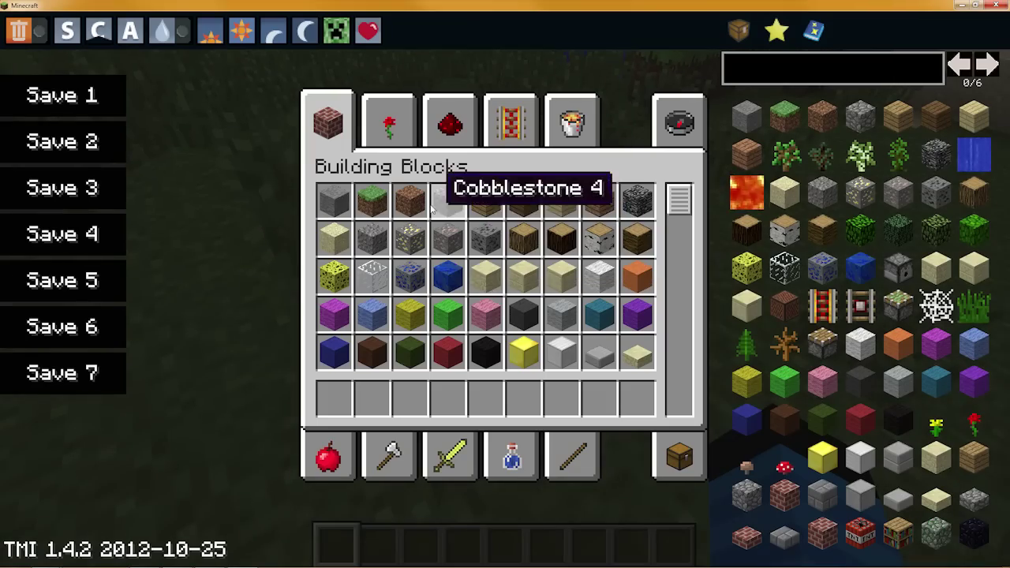
{"action": "left_click", "coordinate": [447, 200]}
{"action": "left_click", "coordinate": [333, 400]}
{"action": "key", "text": "e"}
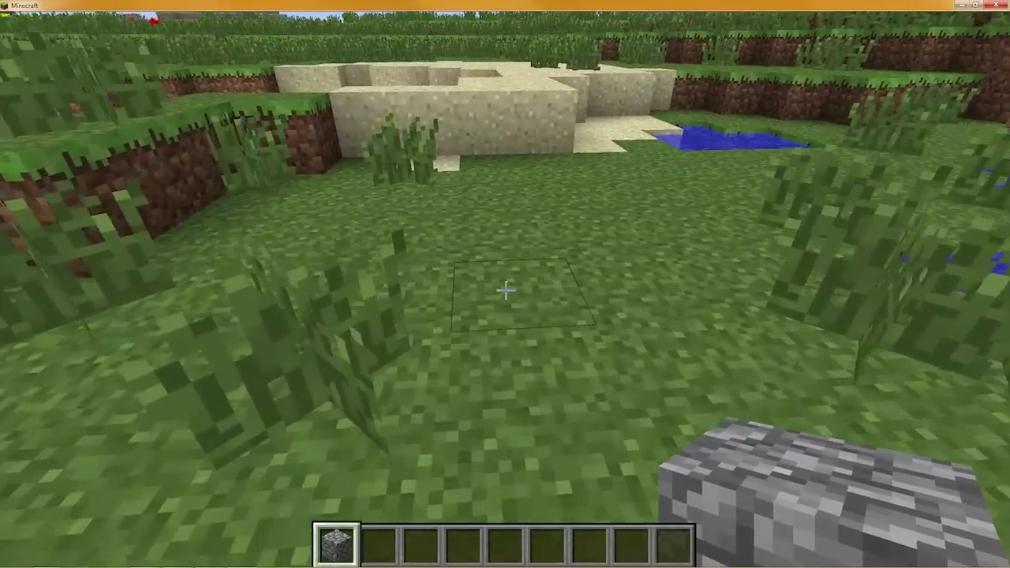
Step: Lay the first course of a small rectangular cobblestone hut on the grass, leaving a one-block doorway
{"action": "right_click", "coordinate": [506, 290]}
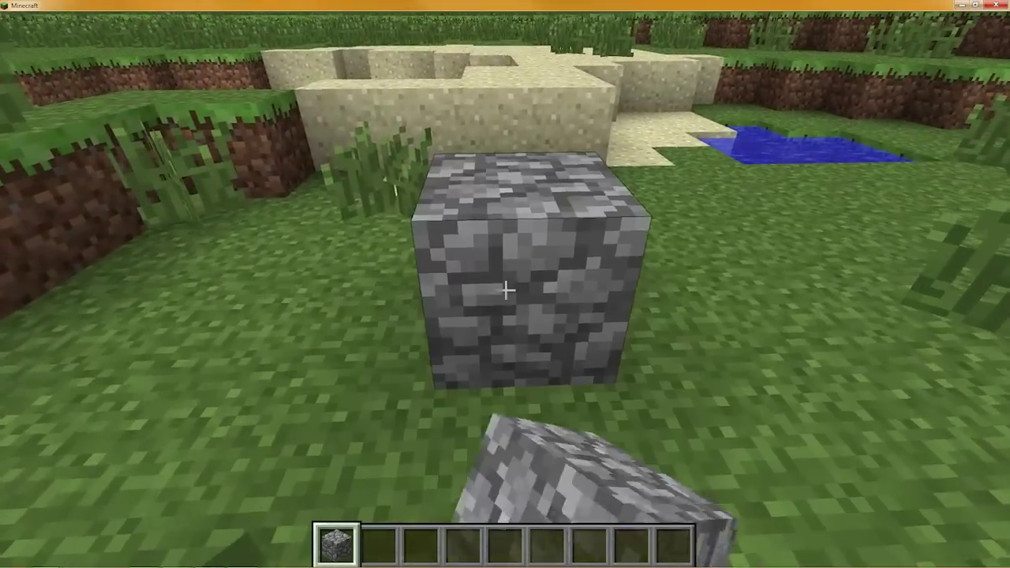
{"action": "right_click", "coordinate": [505, 291]}
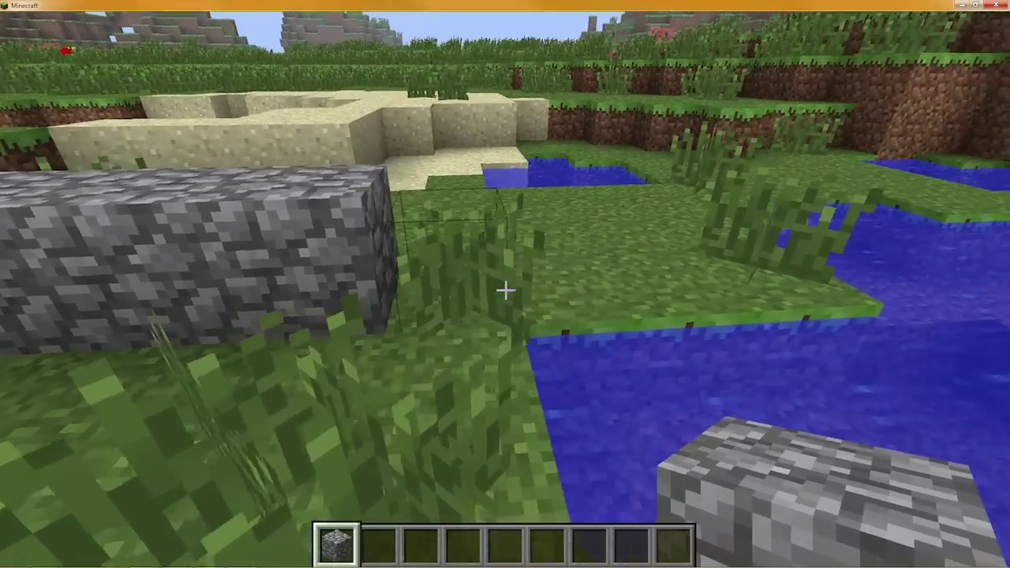
{"action": "left_click", "coordinate": [506, 291]}
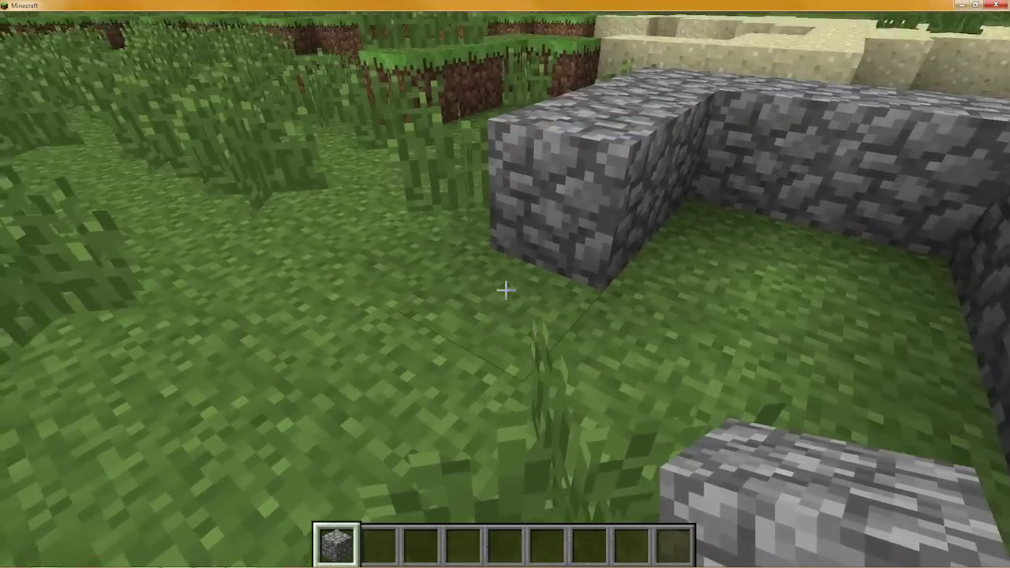
{"action": "left_click", "coordinate": [505, 291]}
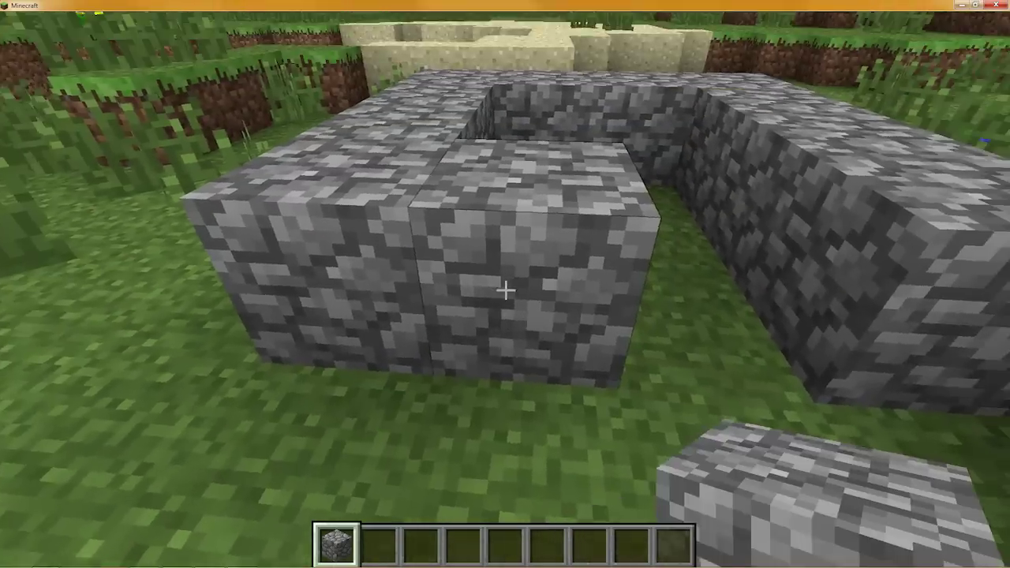
{"action": "right_click", "coordinate": [506, 291]}
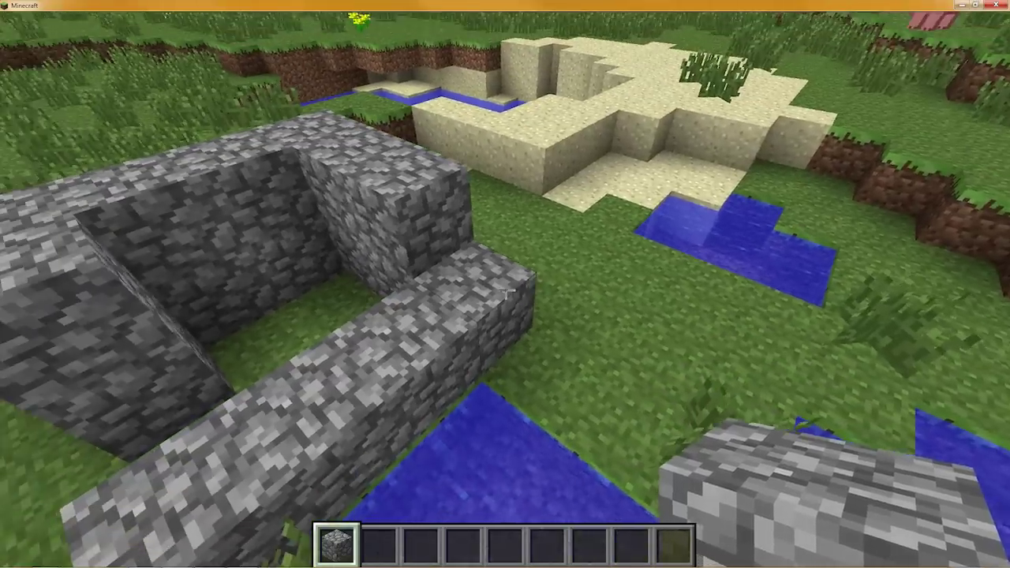
Step: Raise the hut's walls with further courses of cobblestone on top of the base, keeping the doorway open
{"action": "right_click", "coordinate": [506, 292]}
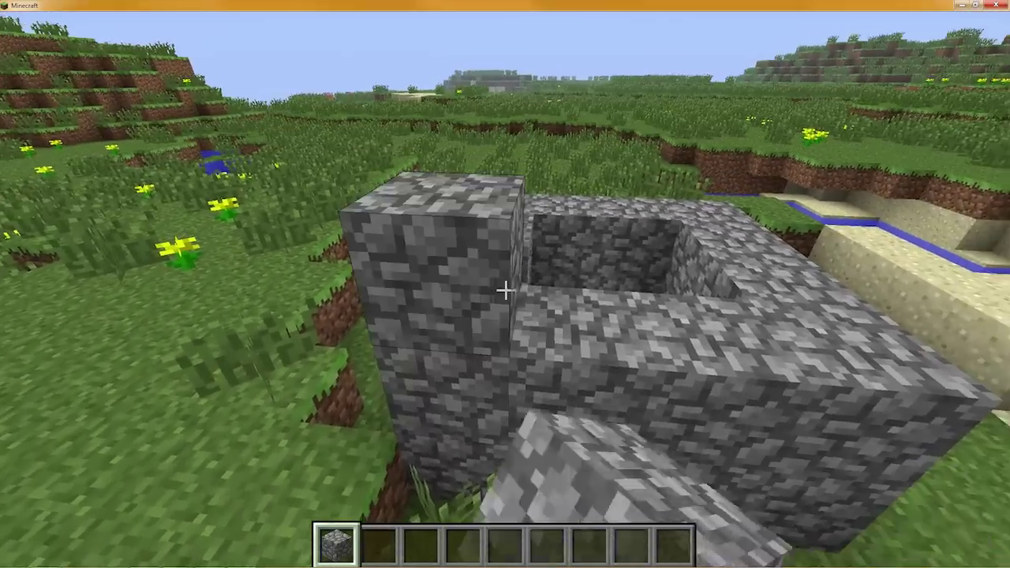
{"action": "key", "text": "d"}
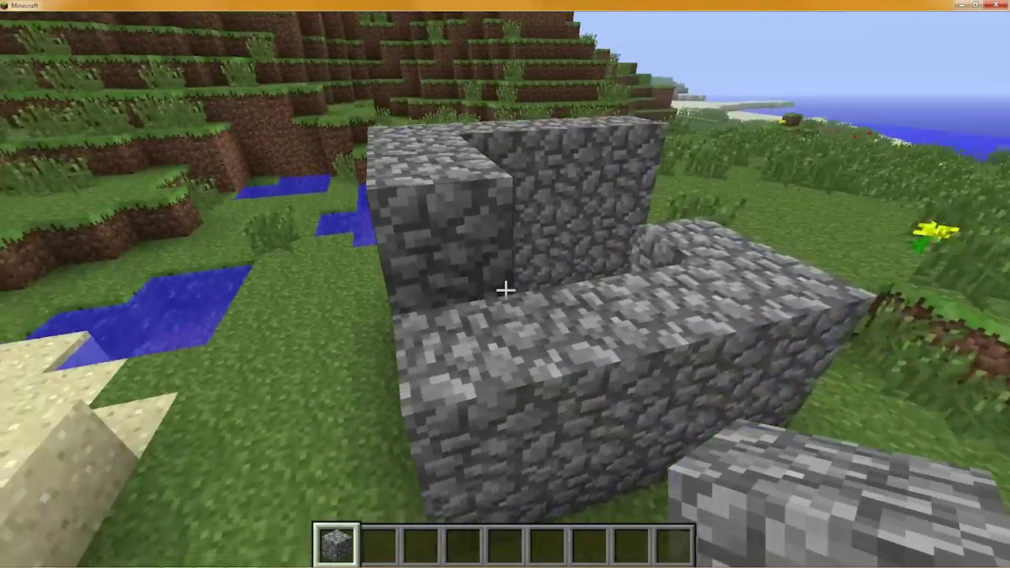
{"action": "key", "text": "w"}
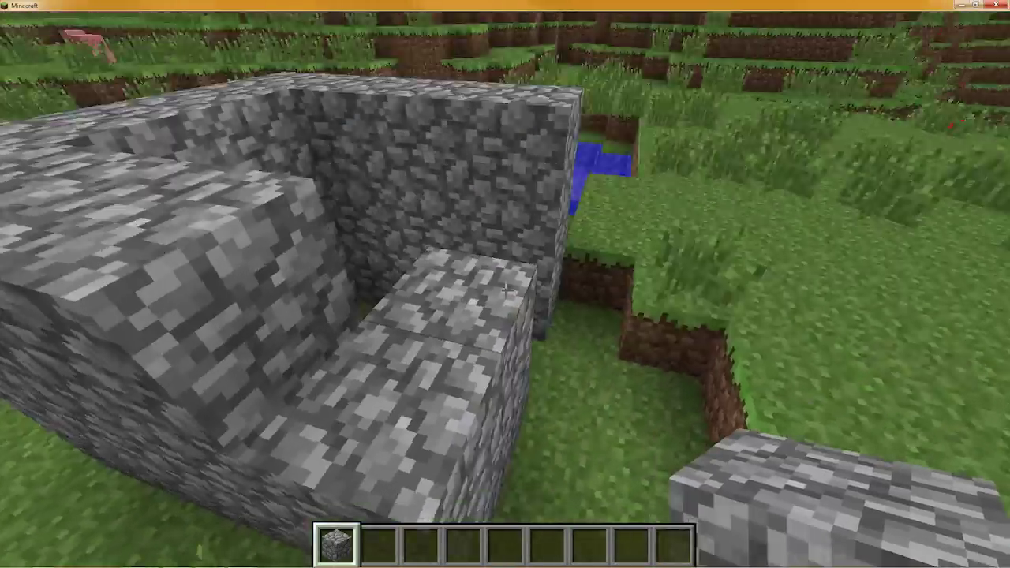
{"action": "key", "text": "w"}
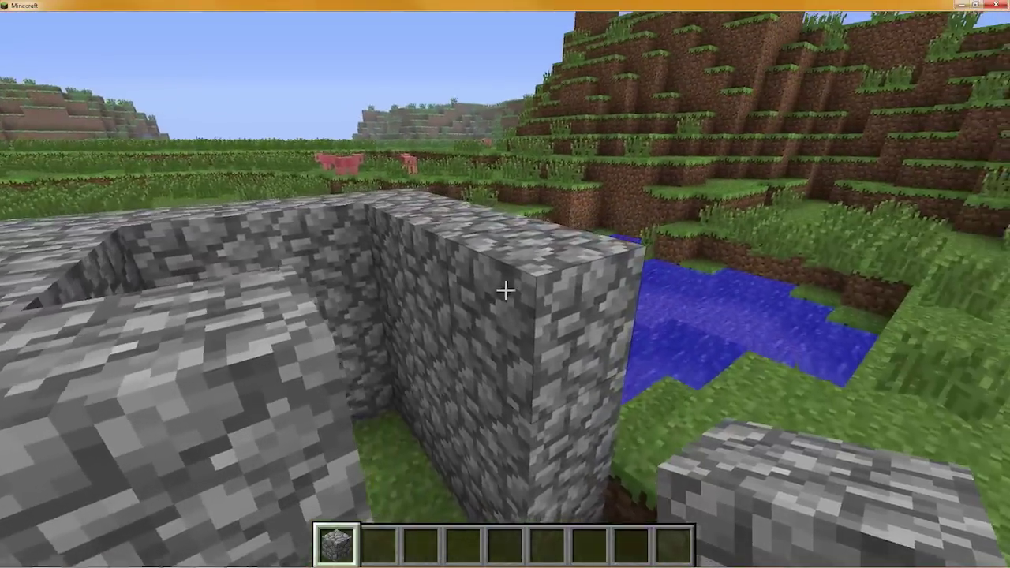
Step: Complete the top of the hut's walls and close its roof with cobblestone, bridging over the doorway
{"action": "right_click", "coordinate": [506, 291]}
{"action": "key", "text": "space"}
{"action": "right_click", "coordinate": [505, 290]}
{"action": "right_click", "coordinate": [506, 290]}
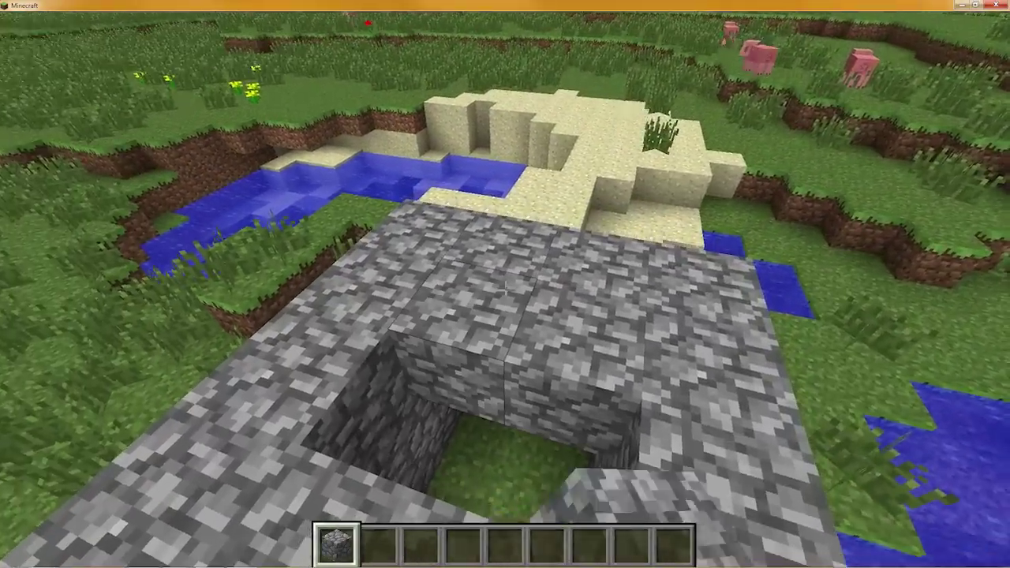
{"action": "right_click", "coordinate": [505, 289]}
{"action": "right_click", "coordinate": [506, 289]}
{"action": "key", "text": "s"}
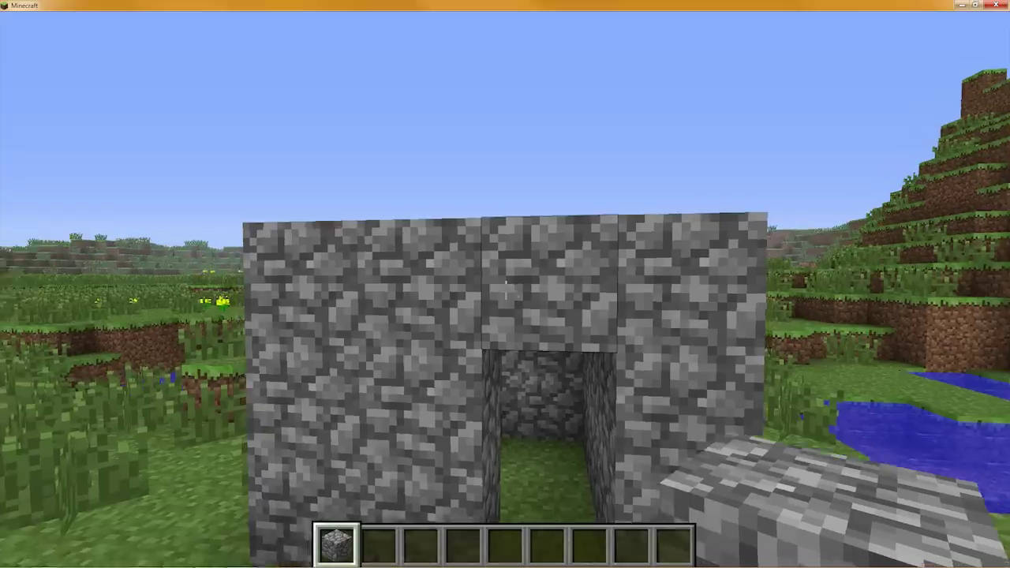
Step: Walk into and around the cobblestone hut to inspect its interior, side wall and doorway
{"action": "key", "text": "w"}
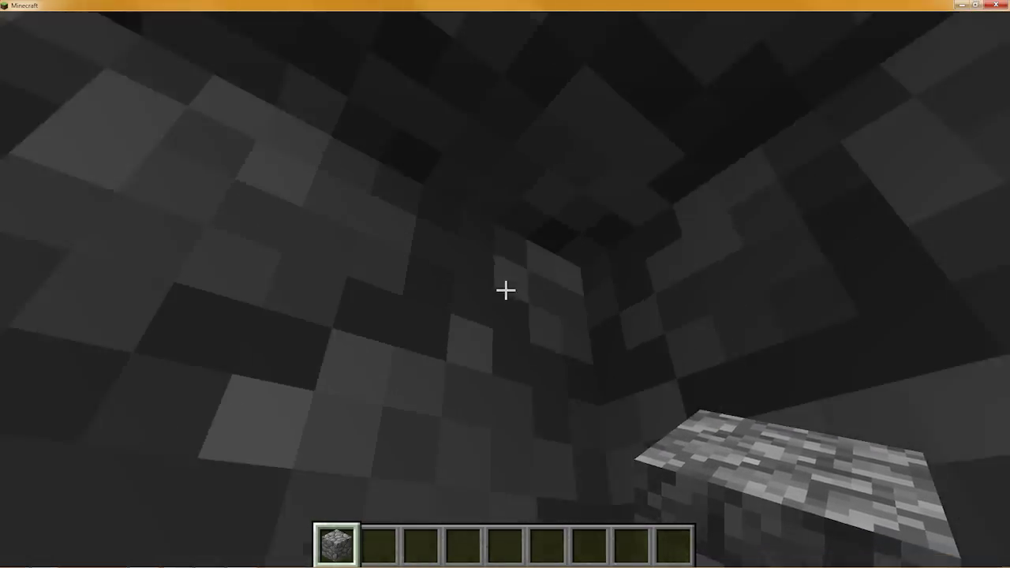
{"action": "key", "text": "w"}
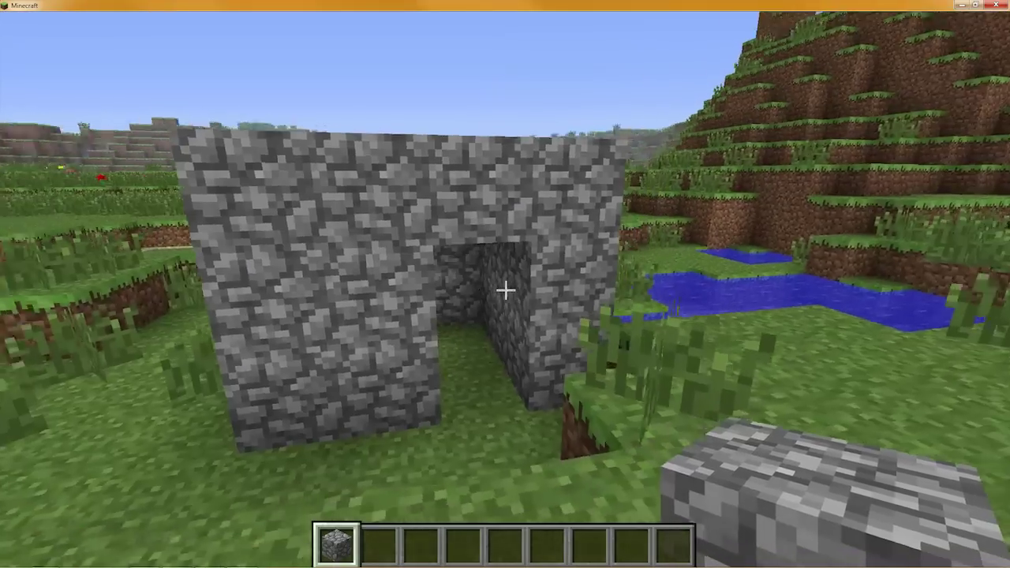
{"action": "key", "text": "d"}
{"action": "key", "text": "s"}
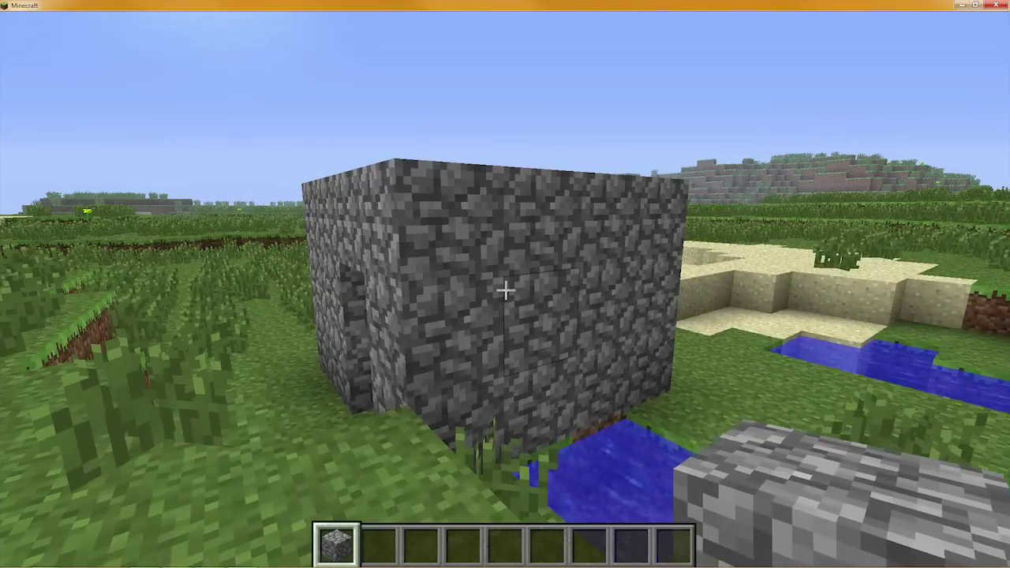
{"action": "key", "text": "w"}
{"action": "key", "text": "s"}
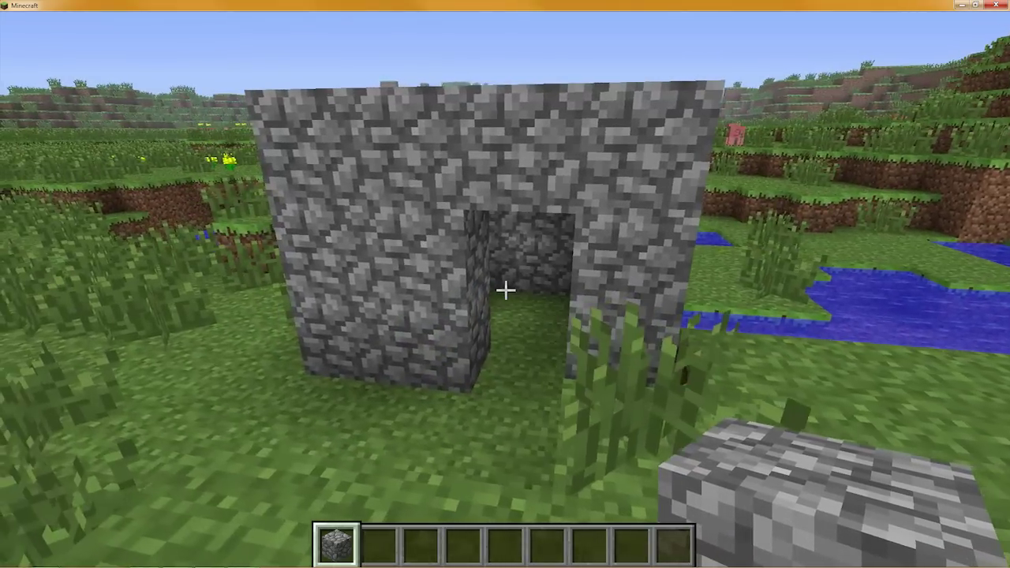
Step: Save the world, return to the title screen and quit Minecraft
{"action": "key", "text": "Escape"}
{"action": "left_click", "coordinate": [517, 382]}
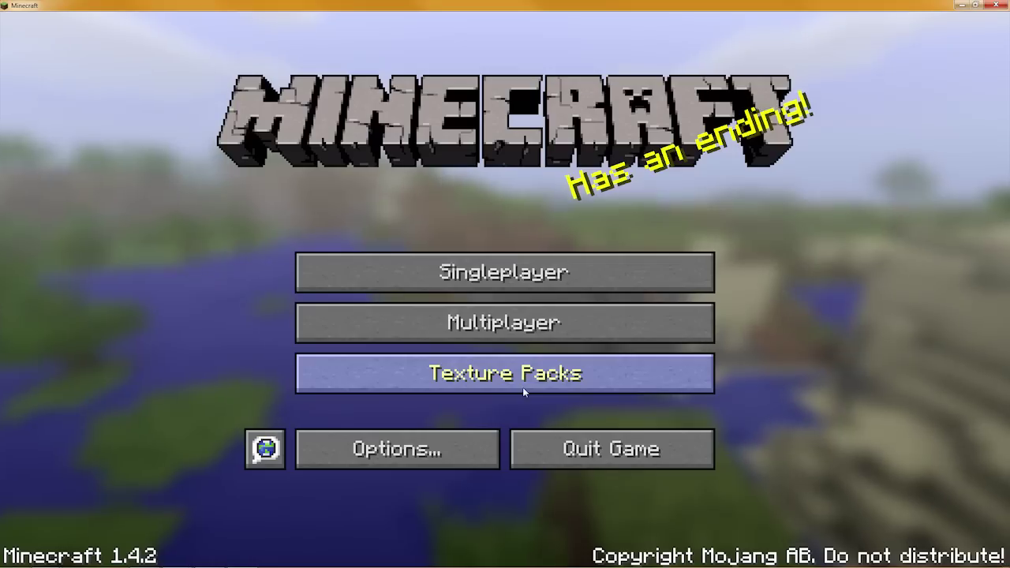
{"action": "left_click", "coordinate": [612, 448]}
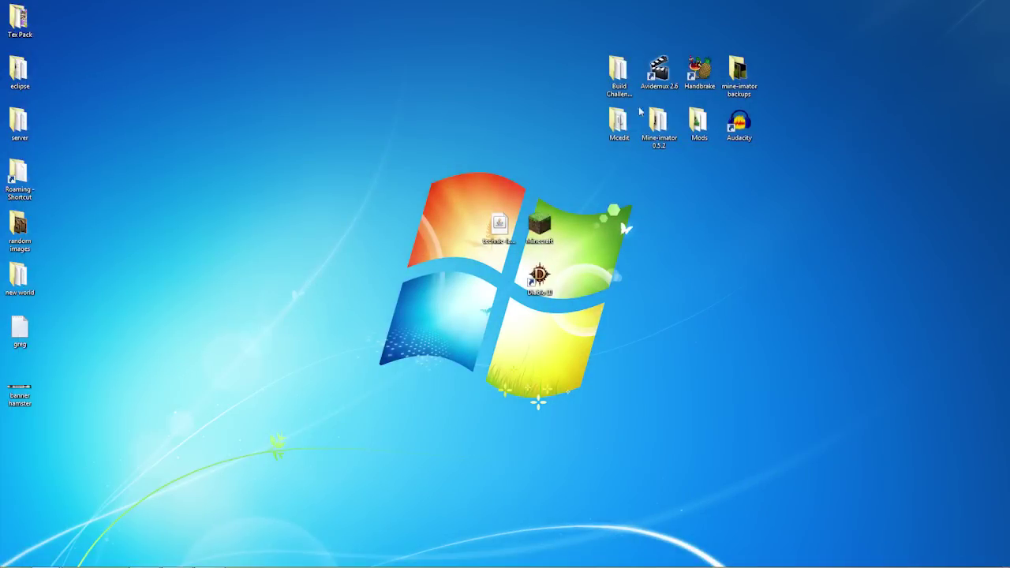
Step: Launch MCEdit from the Mcedit folder on the desktop and load the New World level
{"action": "double_click", "coordinate": [620, 123]}
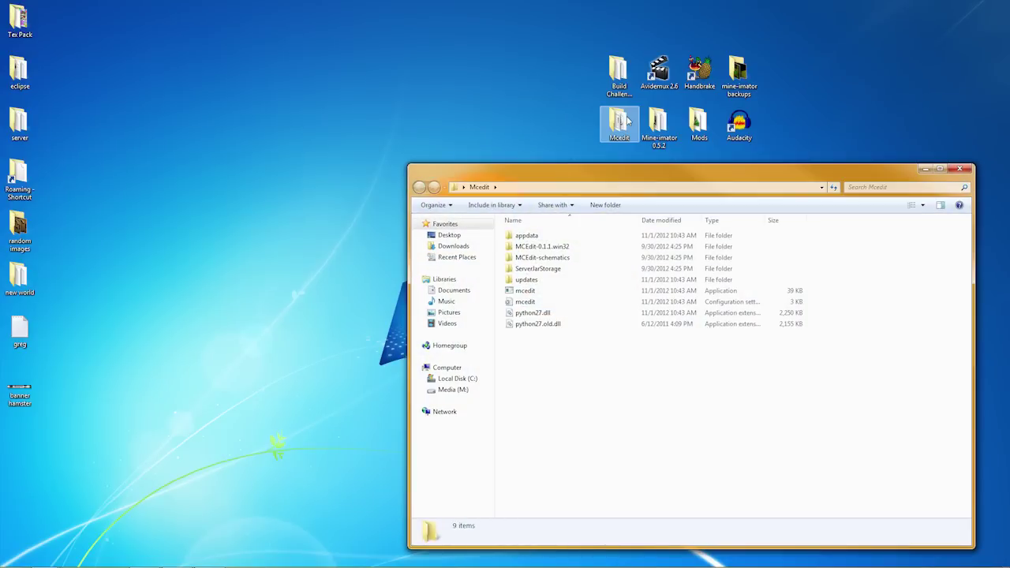
{"action": "double_click", "coordinate": [527, 290]}
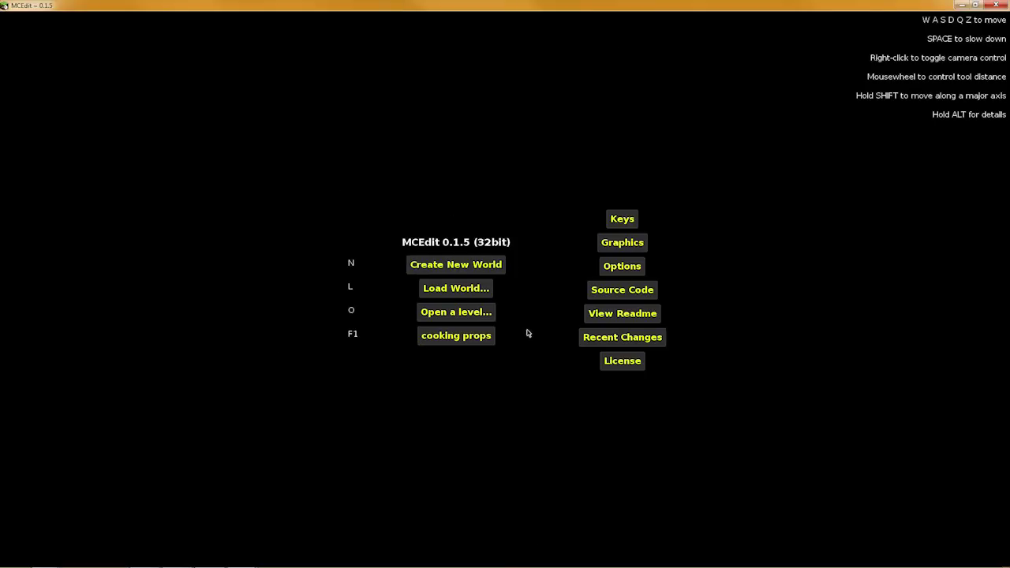
{"action": "left_click", "coordinate": [466, 292]}
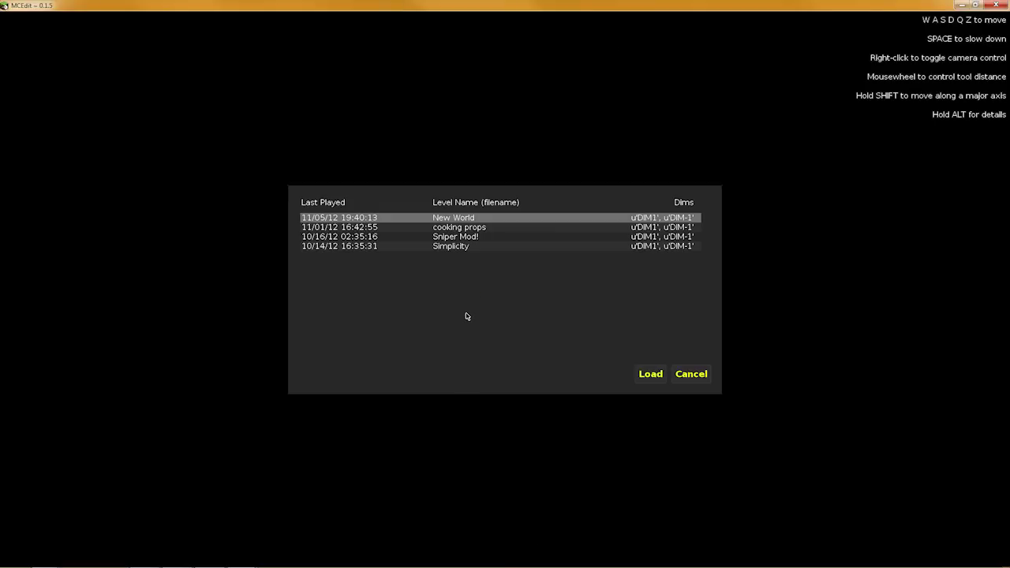
{"action": "left_click", "coordinate": [652, 375]}
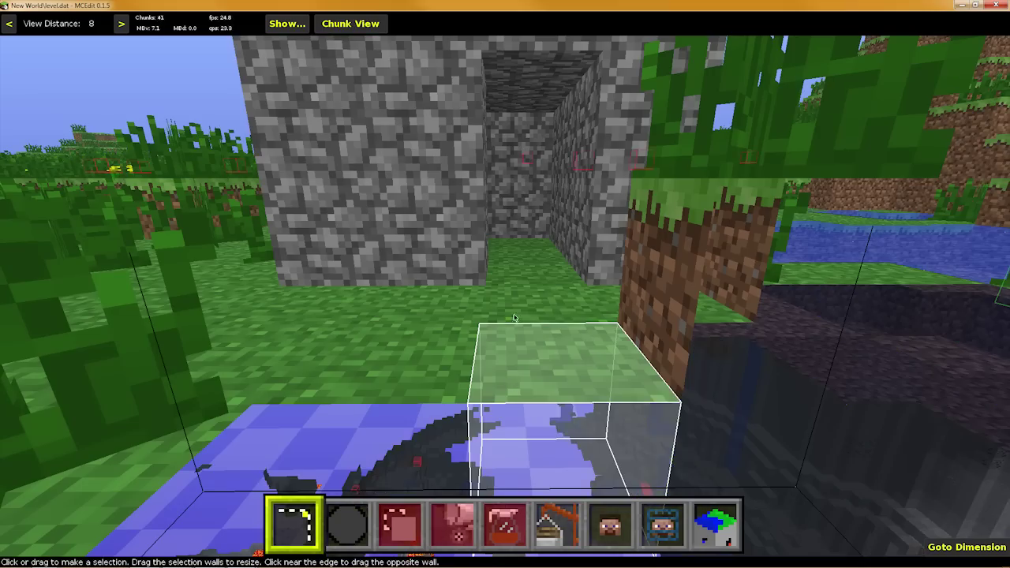
Step: Fly the camera over the terrain to examine the cobblestone hut and its surroundings from several sides
{"action": "right_click", "coordinate": [514, 318]}
{"action": "key", "text": "s"}
{"action": "key", "text": "a"}
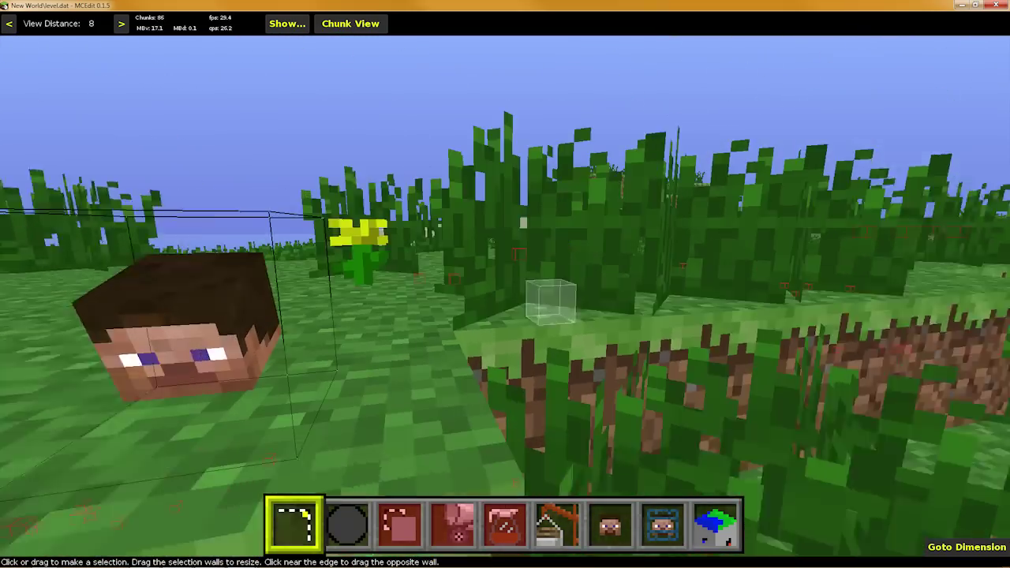
{"action": "key", "text": "a"}
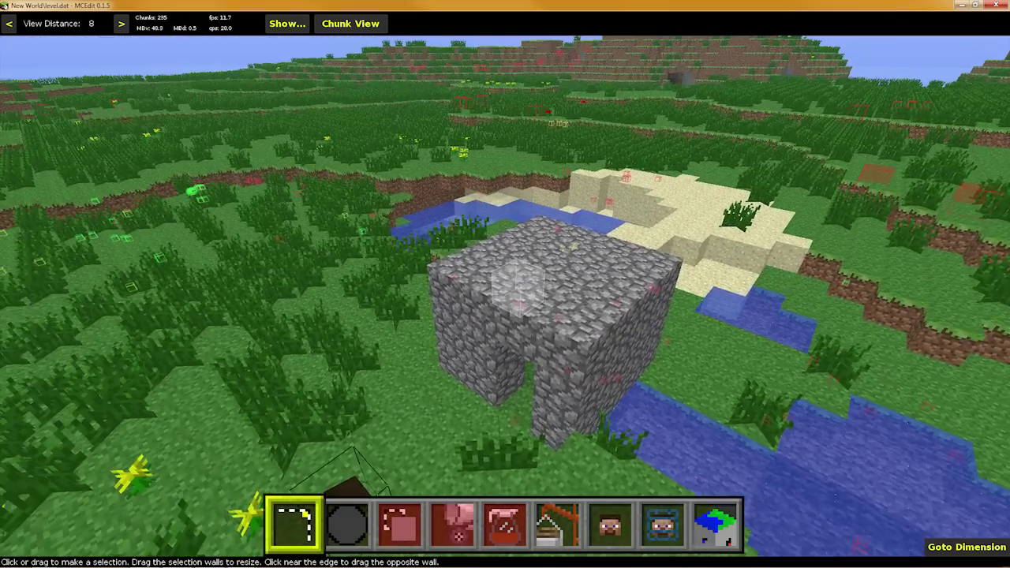
{"action": "key", "text": "a"}
{"action": "key", "text": "d"}
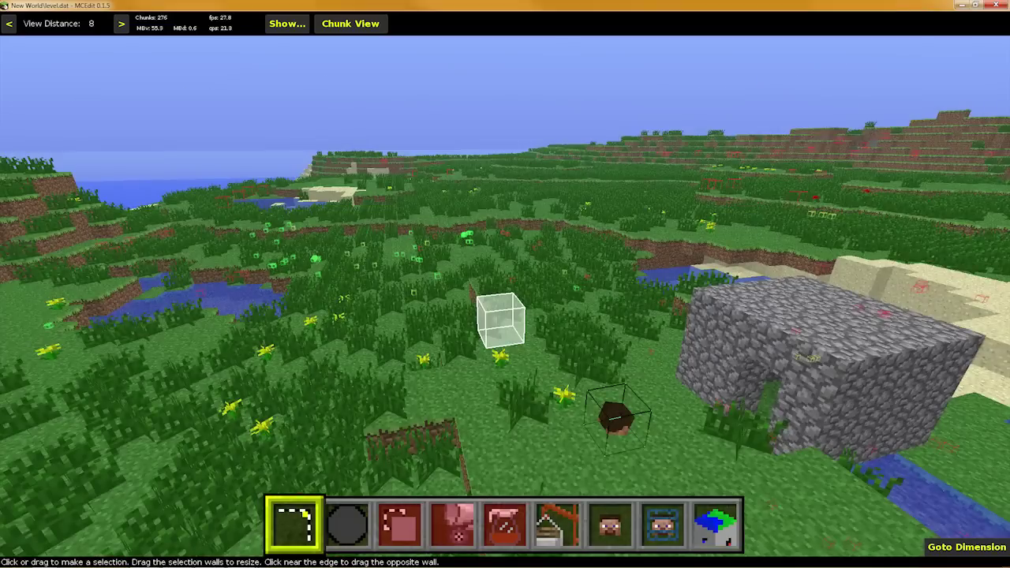
{"action": "key", "text": "q"}
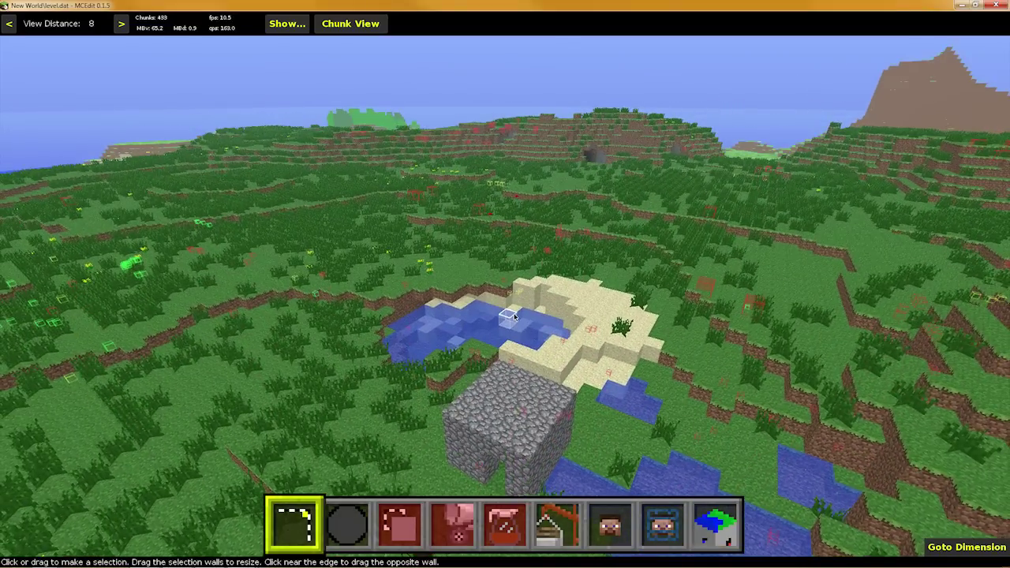
{"action": "right_click", "coordinate": [514, 316]}
{"action": "key", "text": "w"}
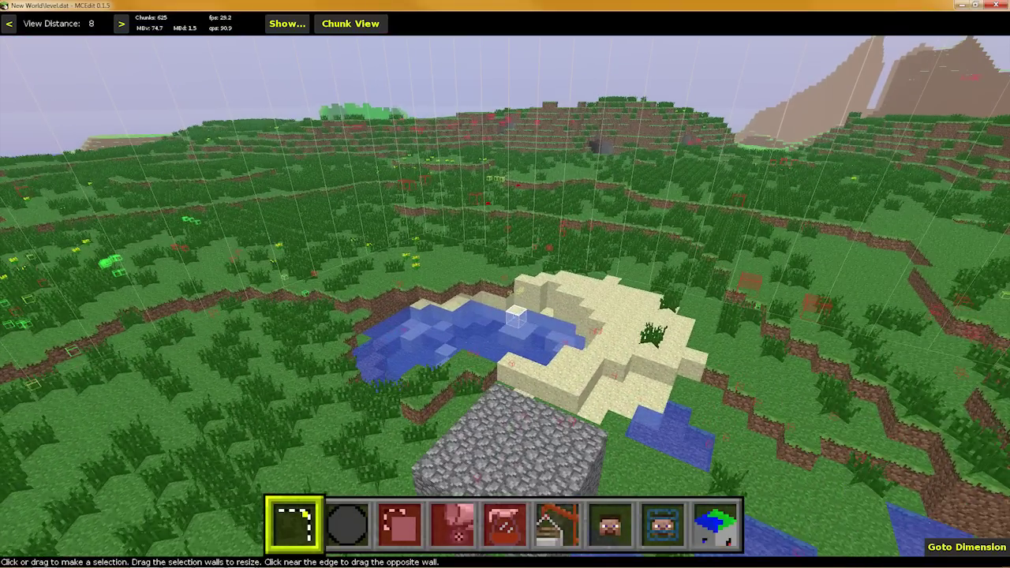
{"action": "right_click", "coordinate": [515, 316]}
{"action": "key", "text": "s"}
{"action": "key", "text": "w"}
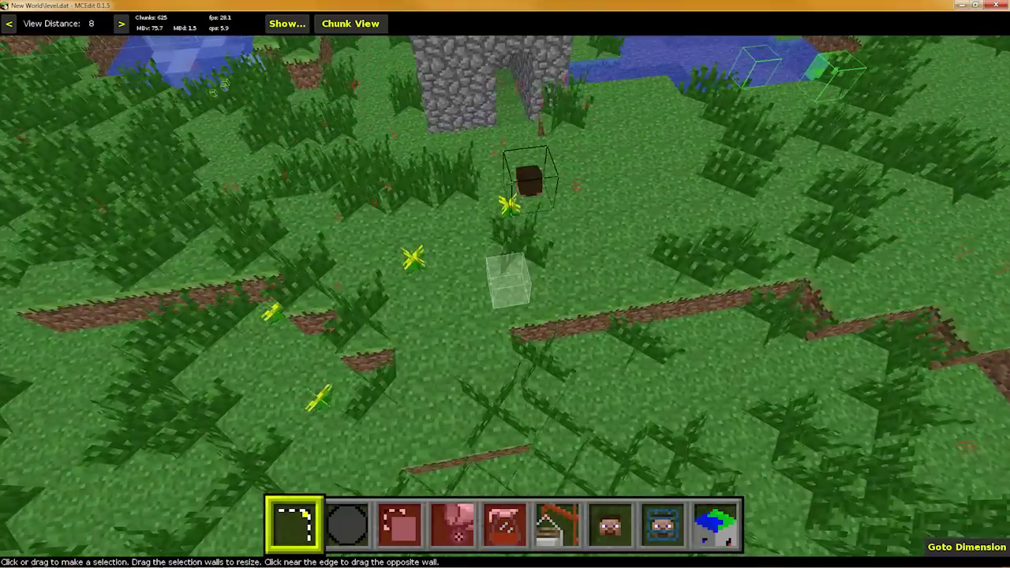
Step: Fly the camera around the cobblestone hut and nearby terrain to examine its roof, walls and doorway from several sides
{"action": "key", "text": "q"}
{"action": "key", "text": "z"}
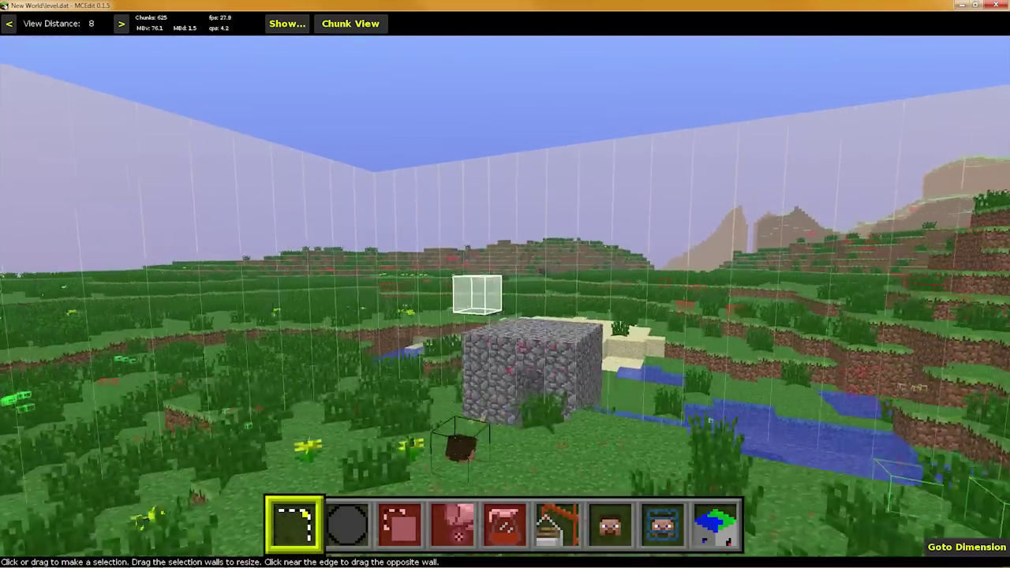
{"action": "key", "text": "a"}
{"action": "key", "text": "d"}
{"action": "key", "text": "s"}
{"action": "right_click", "coordinate": [515, 318]}
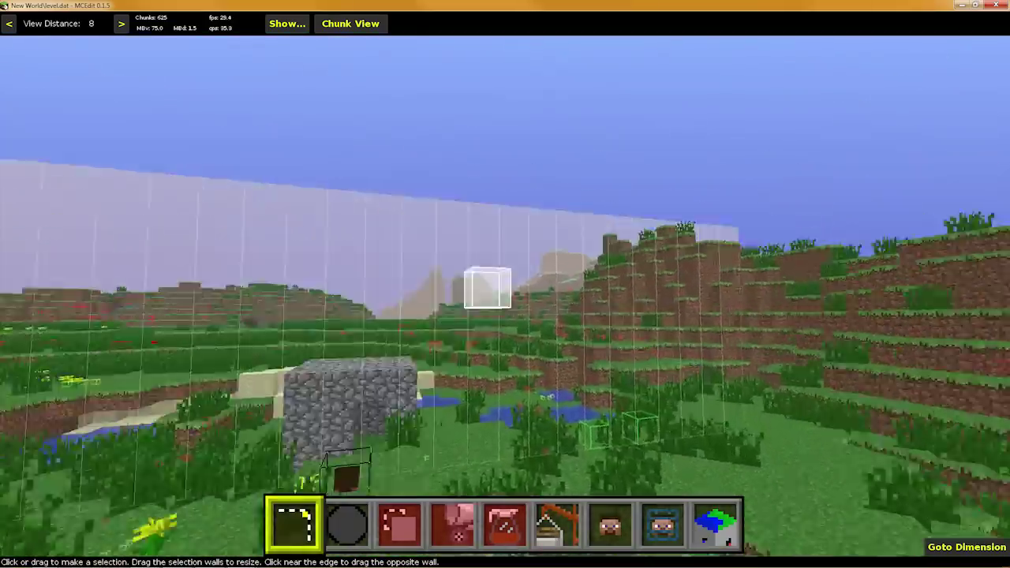
{"action": "key", "text": "w"}
{"action": "key", "text": "space"}
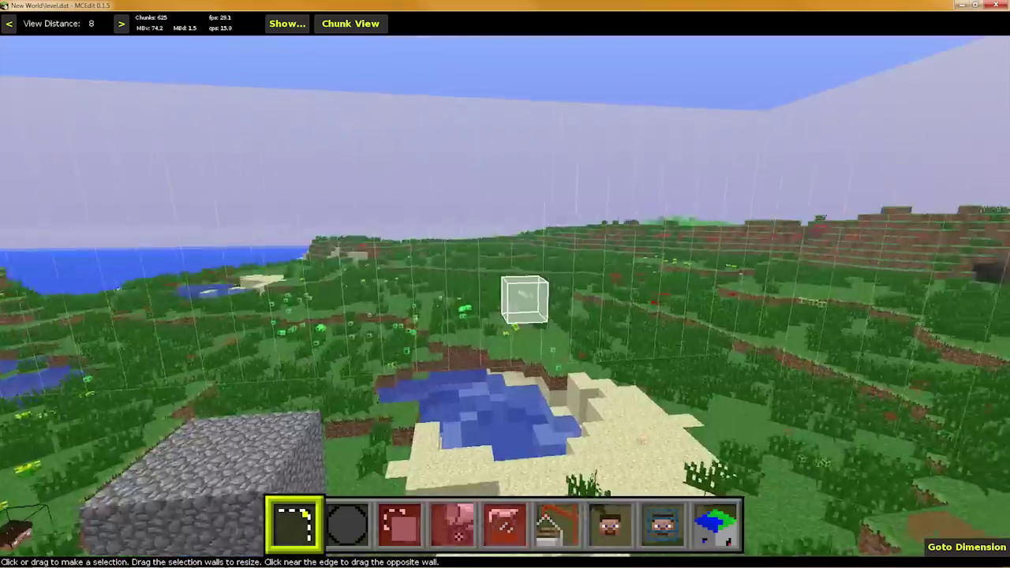
{"action": "key", "text": "w"}
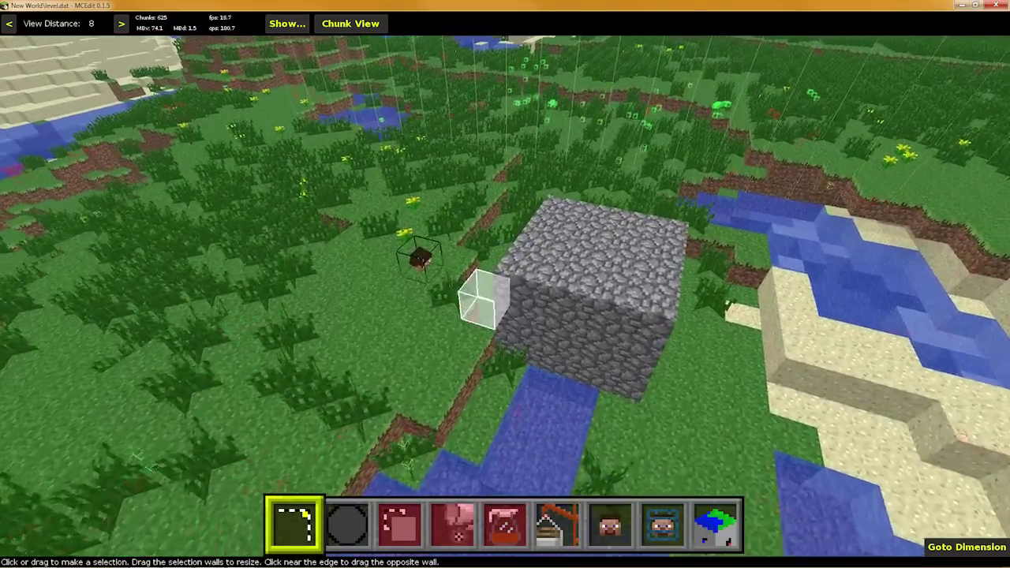
{"action": "key", "text": "a"}
{"action": "key", "text": "w"}
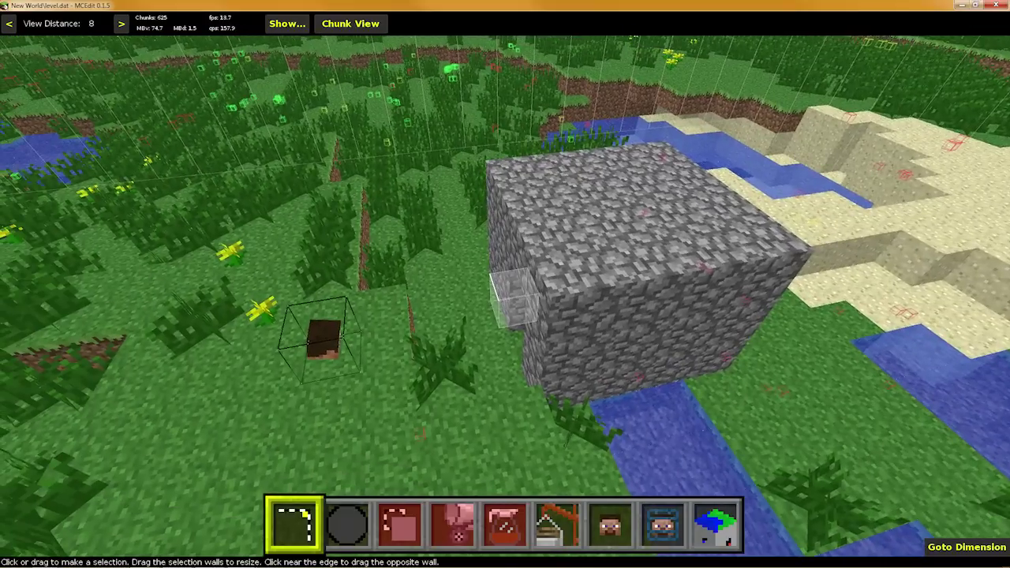
{"action": "right_click", "coordinate": [505, 298]}
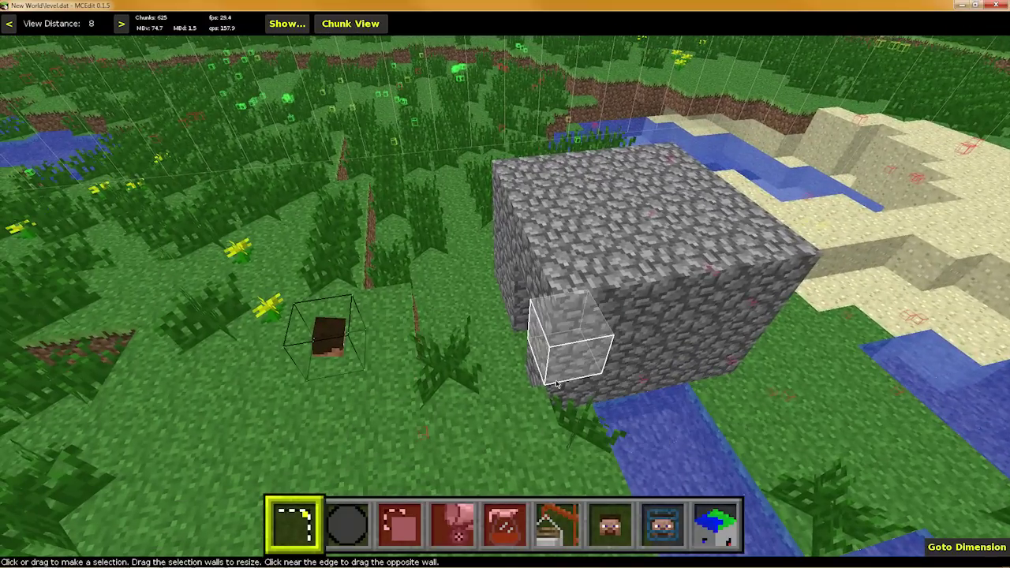
{"action": "right_click", "coordinate": [493, 380]}
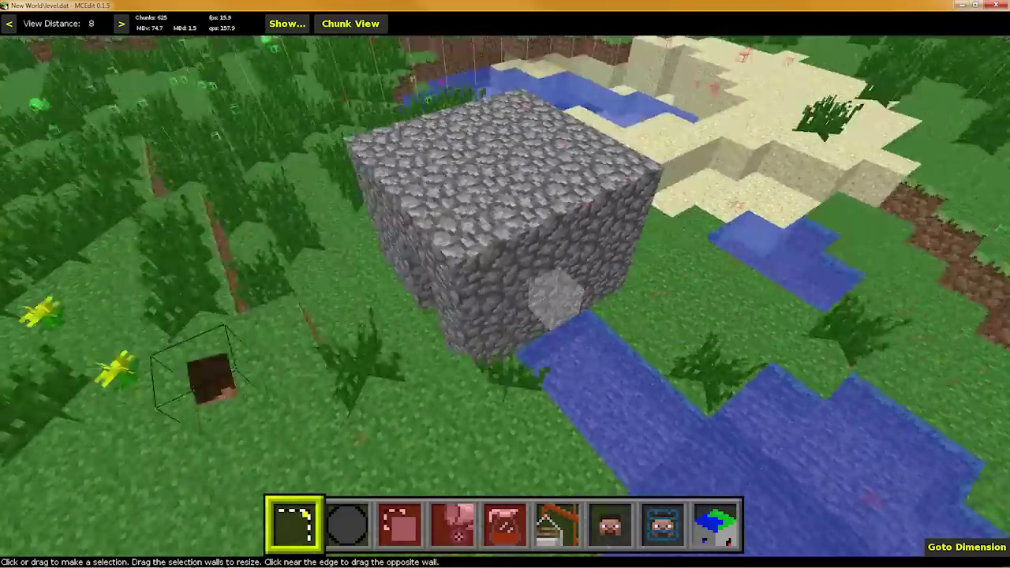
{"action": "key", "text": "s"}
{"action": "right_click_drag", "start_coordinate": [556, 292], "coordinate": [505, 284]}
{"action": "key", "text": "d"}
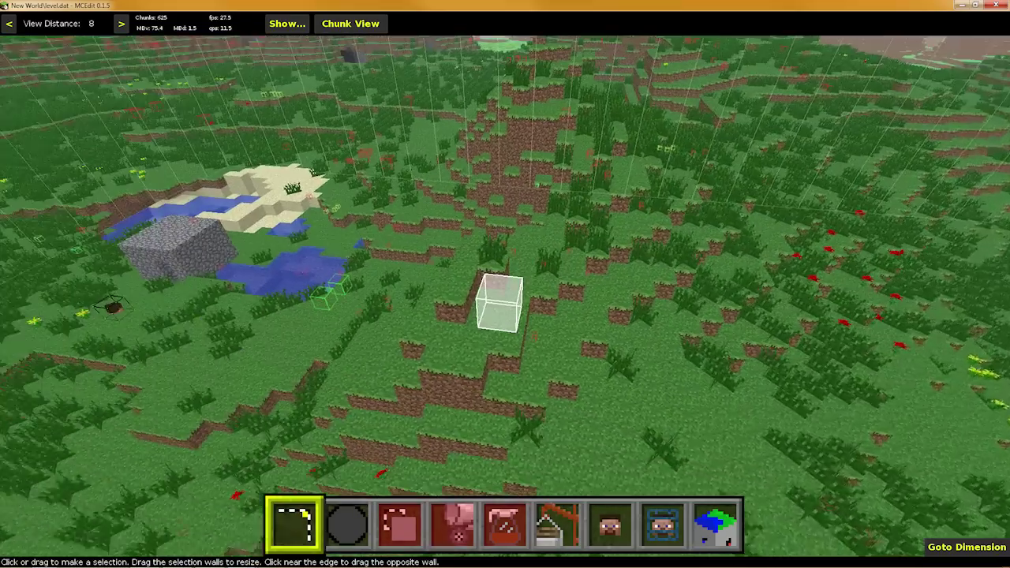
{"action": "right_click", "coordinate": [522, 390]}
{"action": "right_click", "coordinate": [427, 447]}
{"action": "key", "text": "w"}
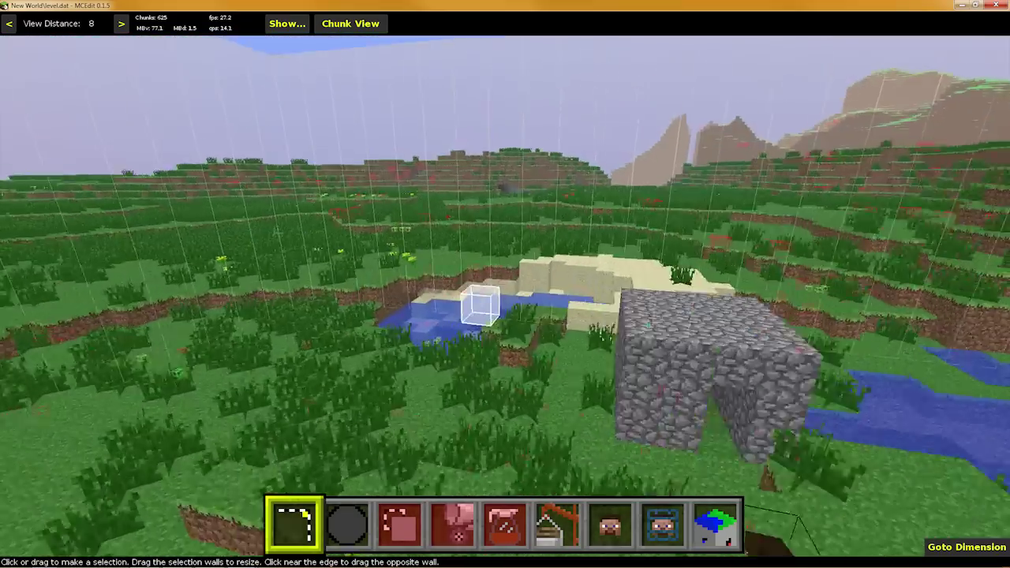
{"action": "key", "text": "w"}
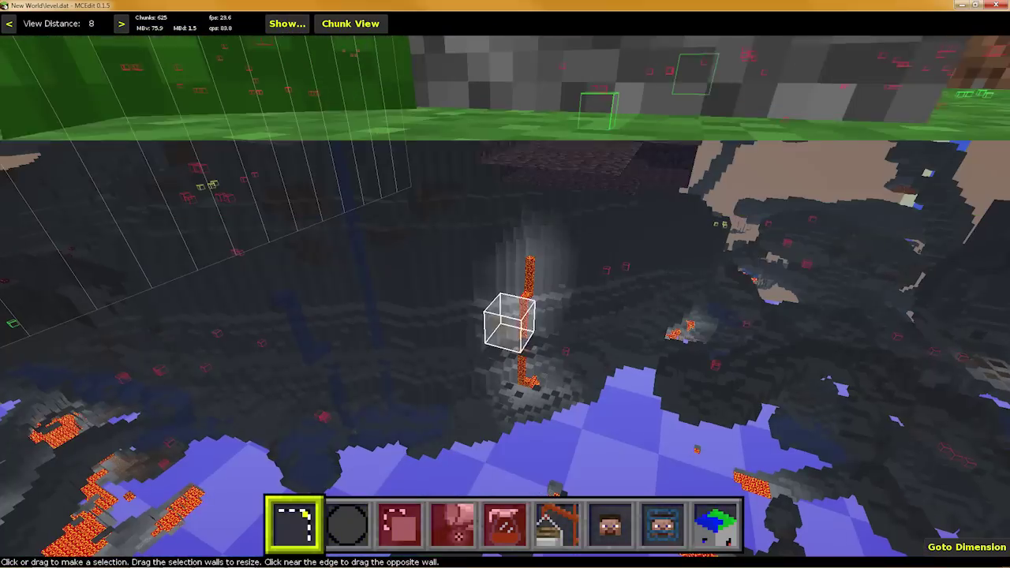
Step: Select a strip of ground 1W x 4L x 1H along the base of the hut's solid wall
{"action": "key", "text": "space"}
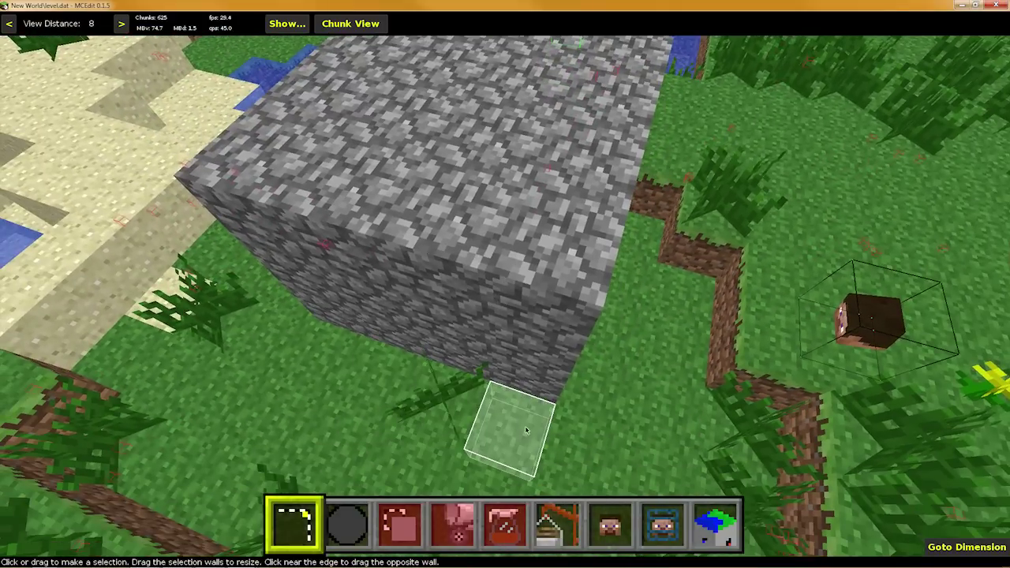
{"action": "left_click_drag", "start_coordinate": [527, 430], "coordinate": [531, 424]}
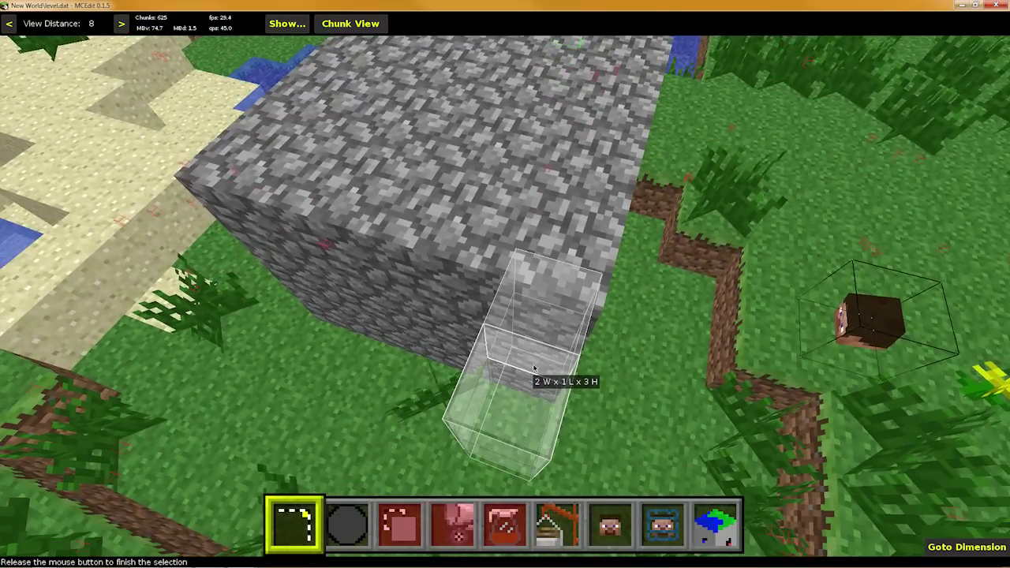
{"action": "left_click_drag", "start_coordinate": [534, 369], "coordinate": [461, 416]}
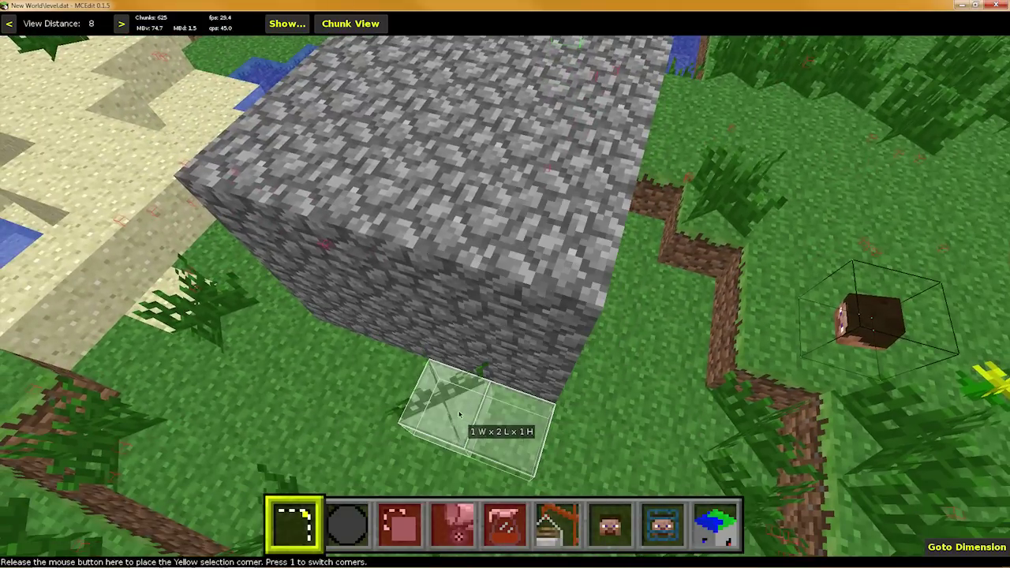
{"action": "left_click_drag", "start_coordinate": [361, 387], "coordinate": [302, 371]}
Step: Enlarge the selection to 6W x 4L x 4H so that it encloses the cobblestone hut
{"action": "right_click", "coordinate": [674, 306]}
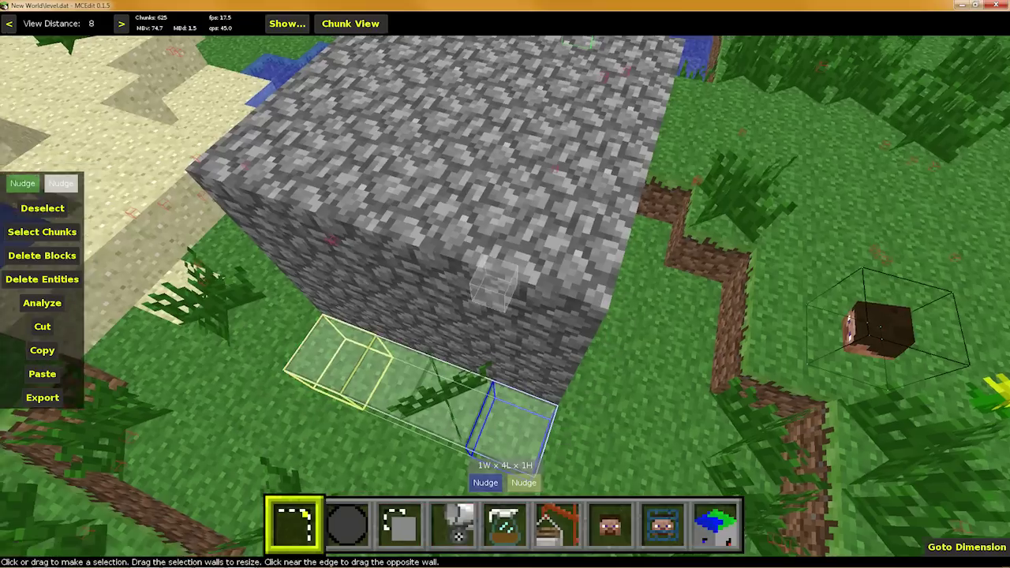
{"action": "key", "text": "d"}
{"action": "key", "text": "a"}
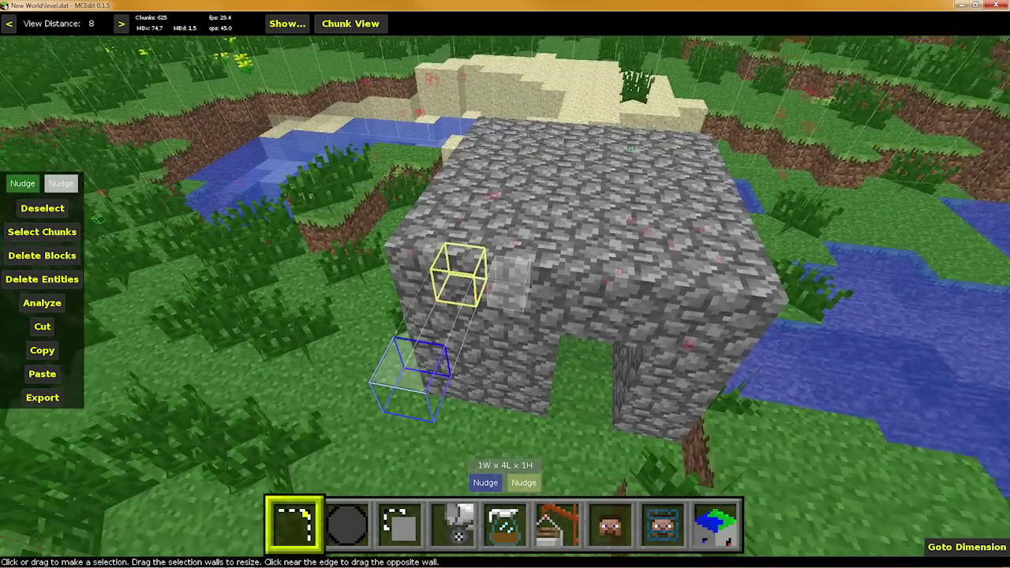
{"action": "right_click", "coordinate": [660, 341]}
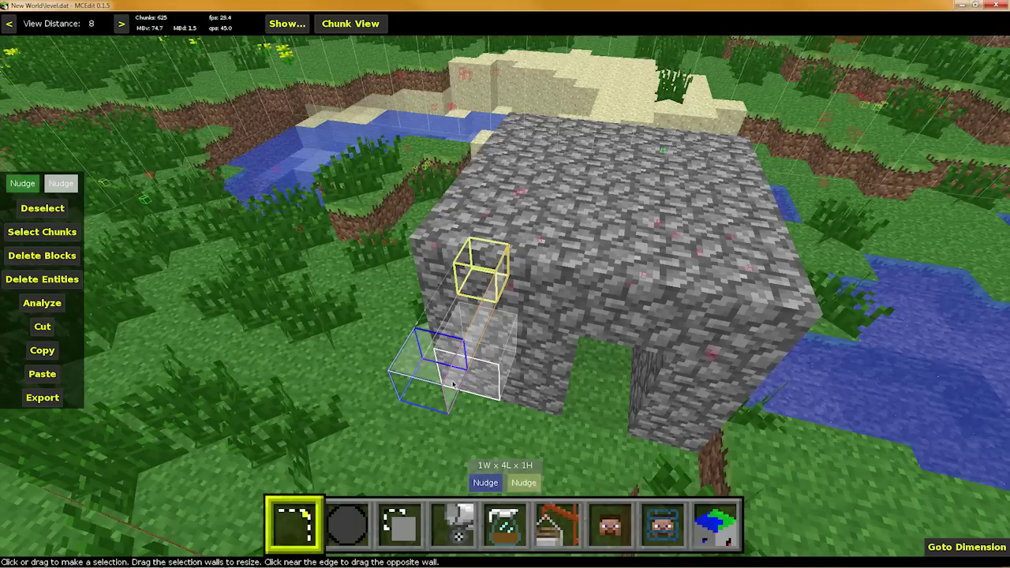
{"action": "left_click_drag", "start_coordinate": [473, 385], "coordinate": [546, 242]}
{"action": "right_click", "coordinate": [482, 297]}
Step: Widen the selection to 16W across the pond beside the hut
{"action": "key", "text": "d"}
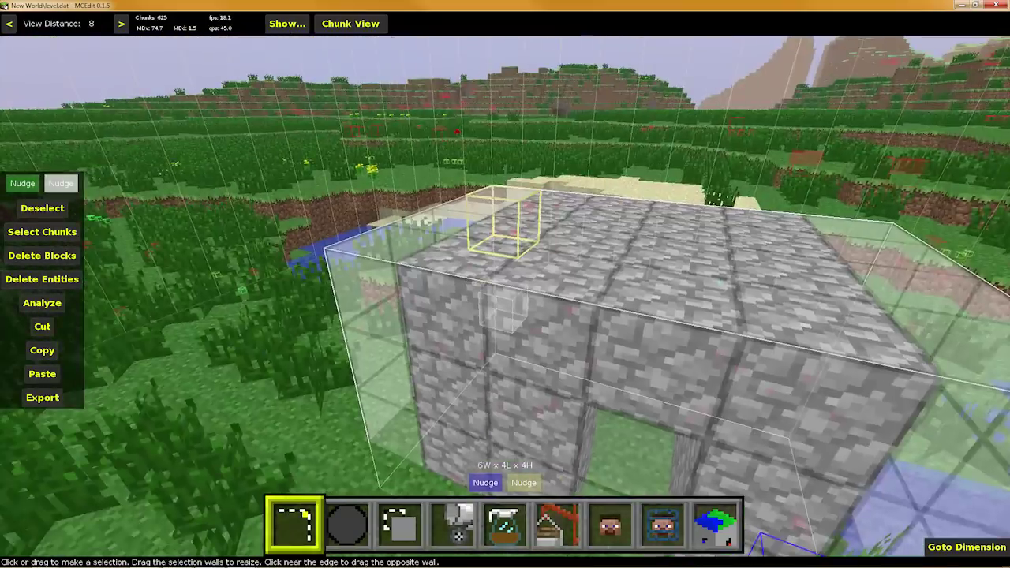
{"action": "right_click_drag", "start_coordinate": [503, 308], "coordinate": [493, 268]}
{"action": "key", "text": "d"}
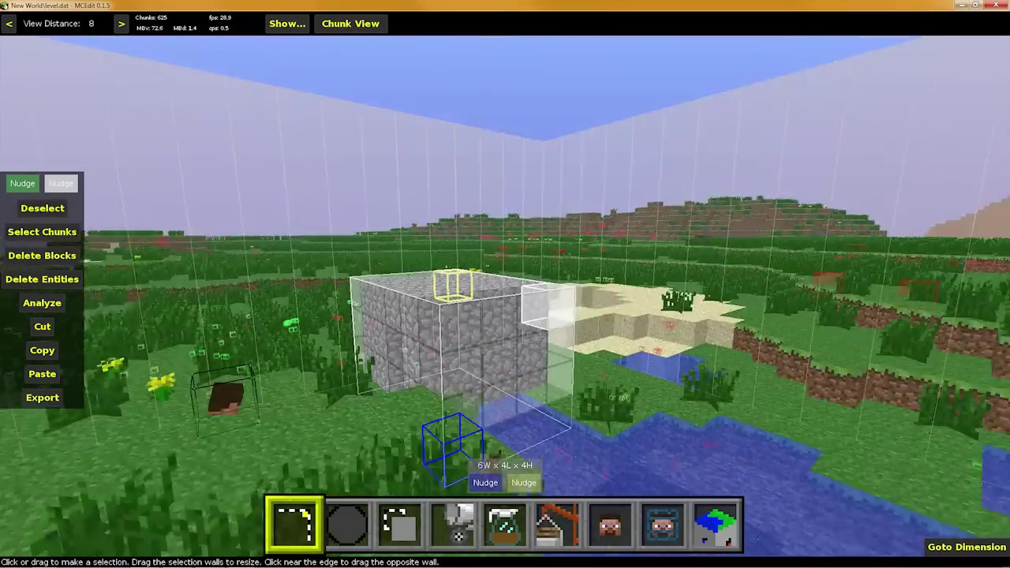
{"action": "key", "text": "w"}
{"action": "right_click", "coordinate": [505, 301]}
{"action": "left_click_drag", "start_coordinate": [374, 337], "coordinate": [900, 363]}
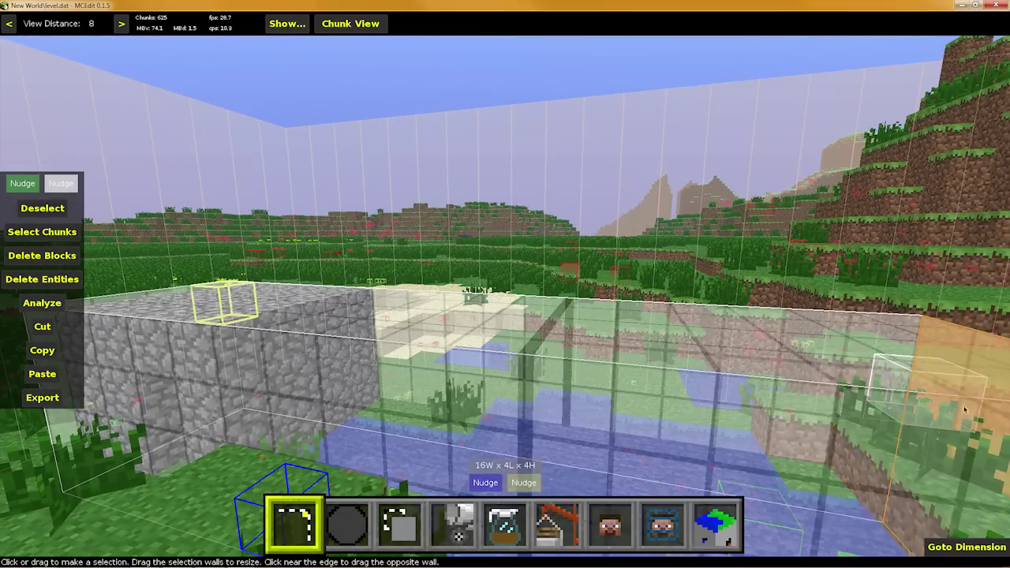
Step: Stretch the selection's far end into the hillside until it is 24W
{"action": "right_click", "coordinate": [900, 363]}
{"action": "key", "text": "s"}
{"action": "key", "text": "d"}
{"action": "right_click", "coordinate": [809, 405]}
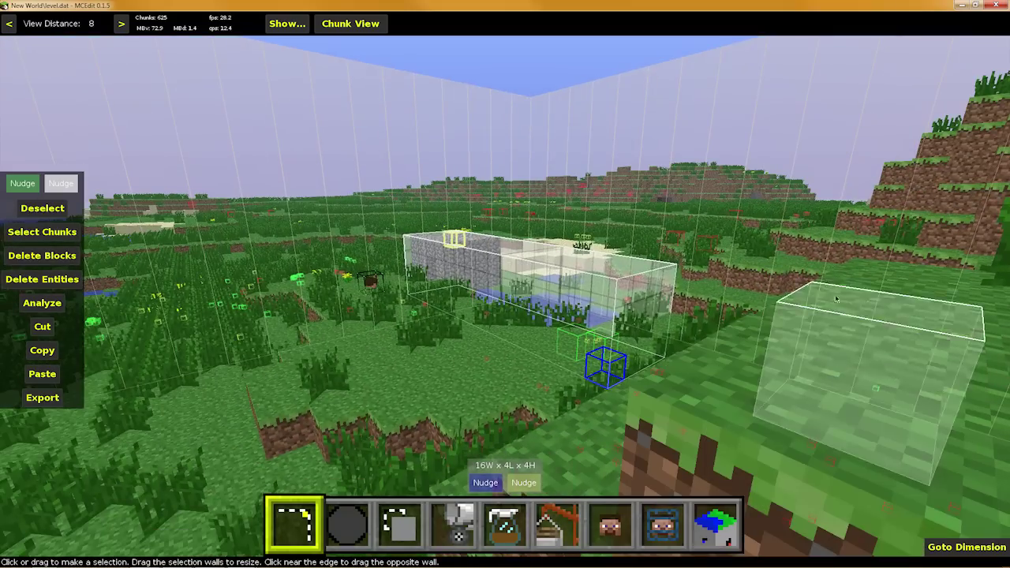
{"action": "left_click_drag", "start_coordinate": [656, 292], "coordinate": [873, 342]}
Step: Expand the selection over the surrounding hills to 45W x 36L x 11H
{"action": "right_click", "coordinate": [872, 341]}
{"action": "key", "text": "s"}
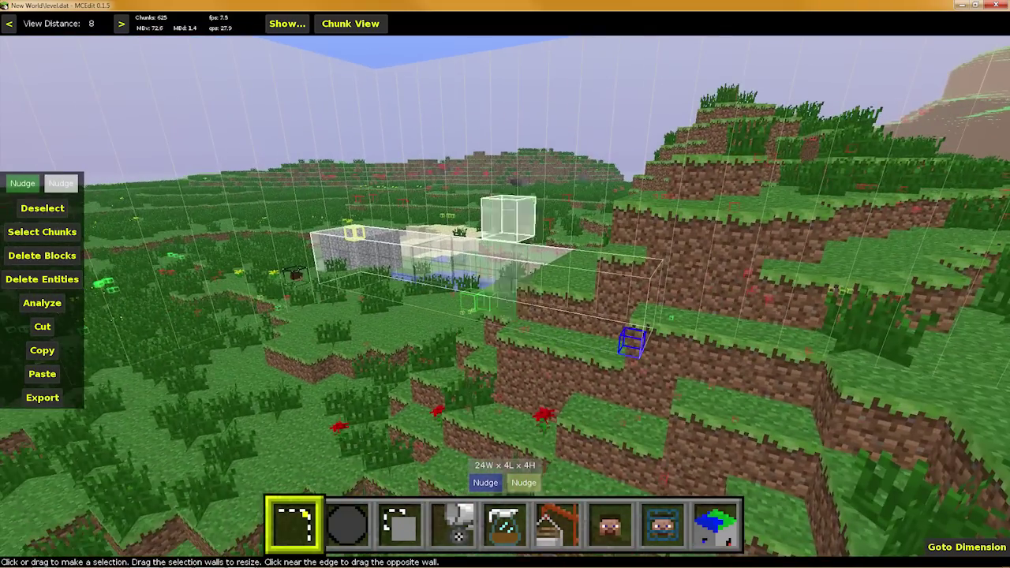
{"action": "key", "text": "space"}
{"action": "key", "text": "d"}
{"action": "right_click", "coordinate": [872, 341]}
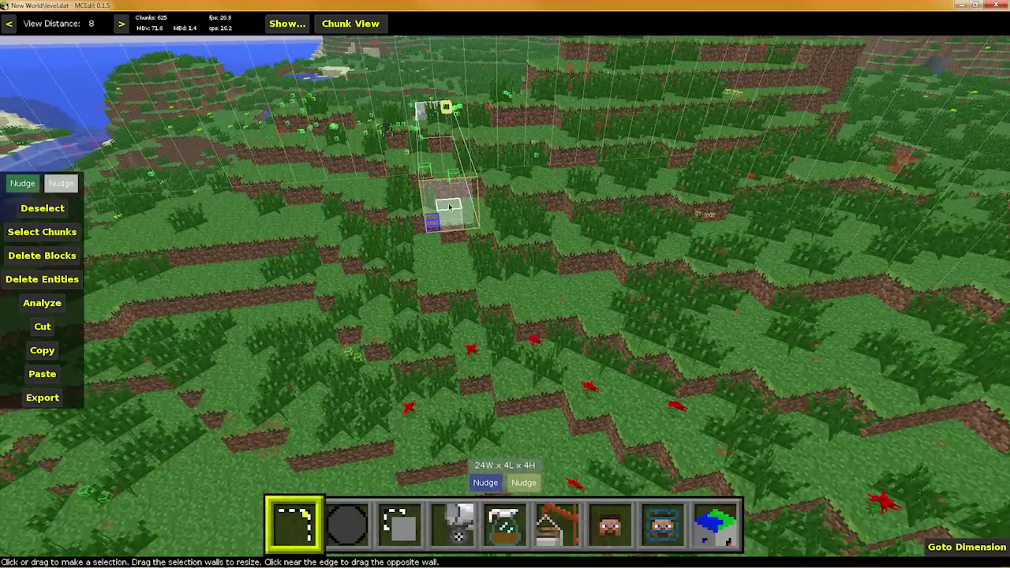
{"action": "left_click_drag", "start_coordinate": [505, 365], "coordinate": [499, 156]}
{"action": "right_click", "coordinate": [499, 157]}
{"action": "right_click_drag", "start_coordinate": [499, 292], "coordinate": [657, 274]}
{"action": "left_click_drag", "start_coordinate": [435, 300], "coordinate": [912, 348]}
Step: Lengthen the selection on the flower meadow side and raise its top, making it 45W x 53L x 14H
{"action": "right_click", "coordinate": [913, 350]}
{"action": "key", "text": "a"}
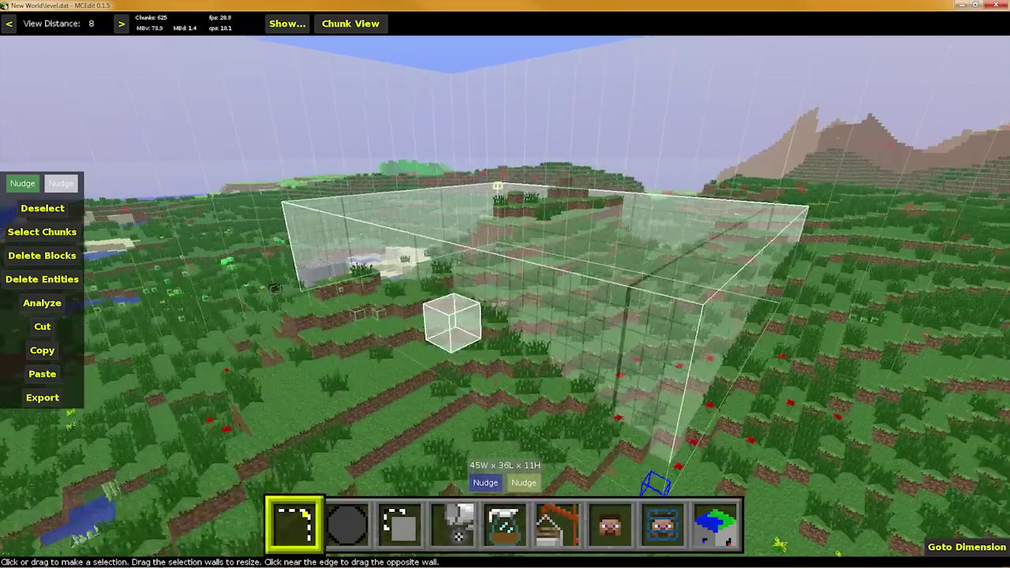
{"action": "right_click", "coordinate": [505, 289]}
{"action": "left_click_drag", "start_coordinate": [647, 322], "coordinate": [403, 410]}
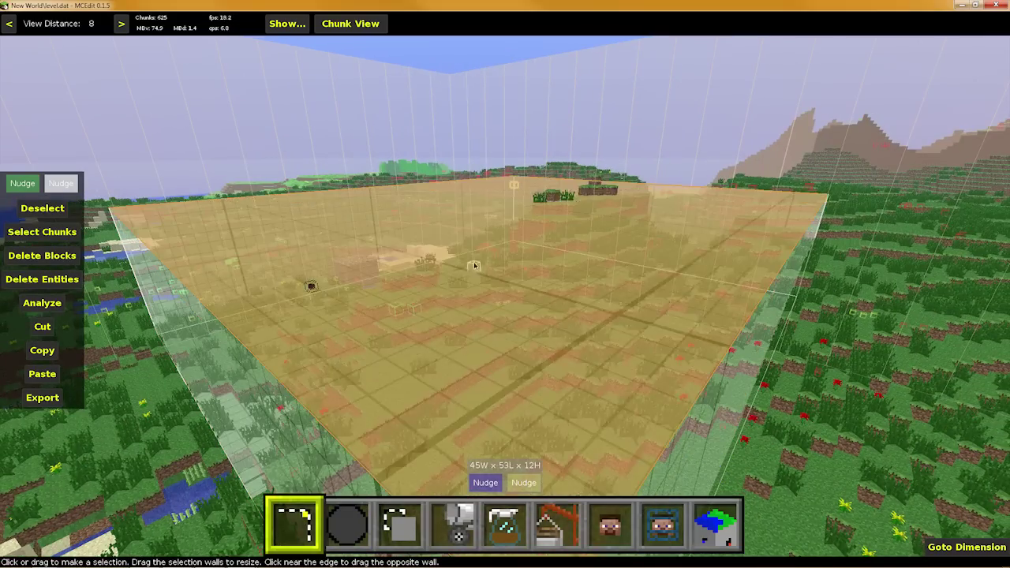
{"action": "left_click_drag", "start_coordinate": [474, 264], "coordinate": [475, 224]}
Step: Extend the underside of the selection deeper below the ground until it is 18 blocks high
{"action": "right_click", "coordinate": [475, 224]}
{"action": "key", "text": "a"}
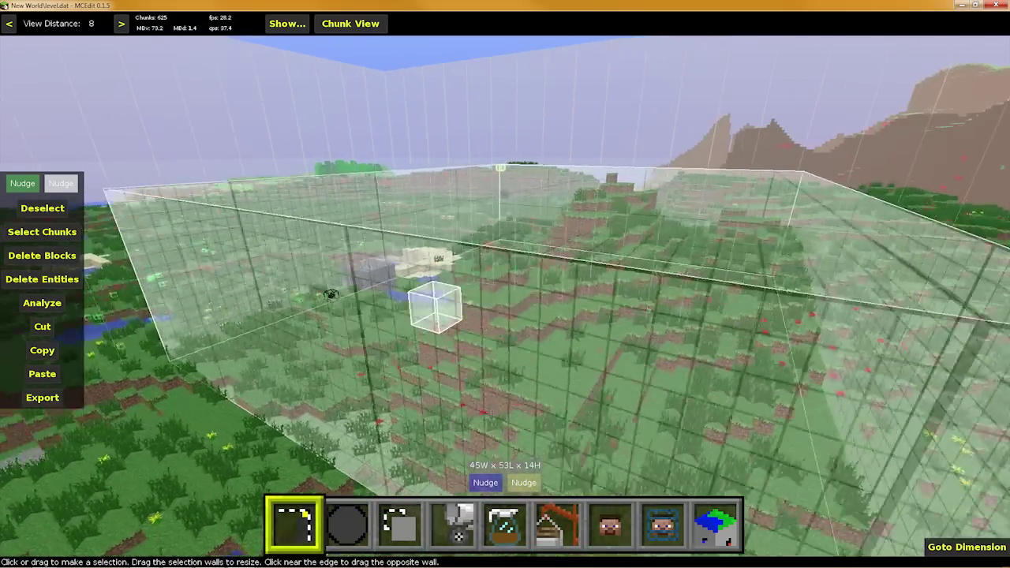
{"action": "key", "text": "w"}
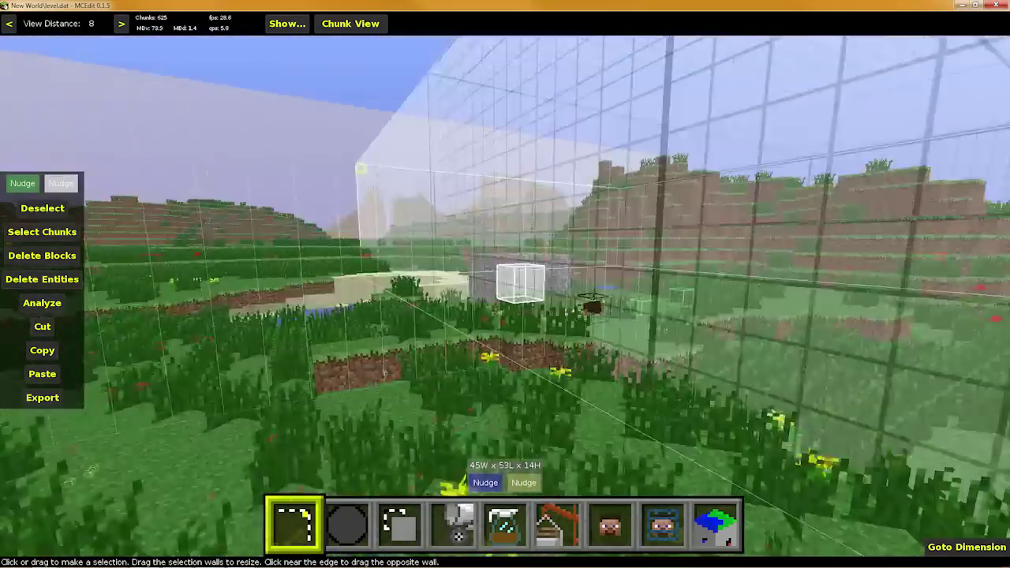
{"action": "key", "text": "q"}
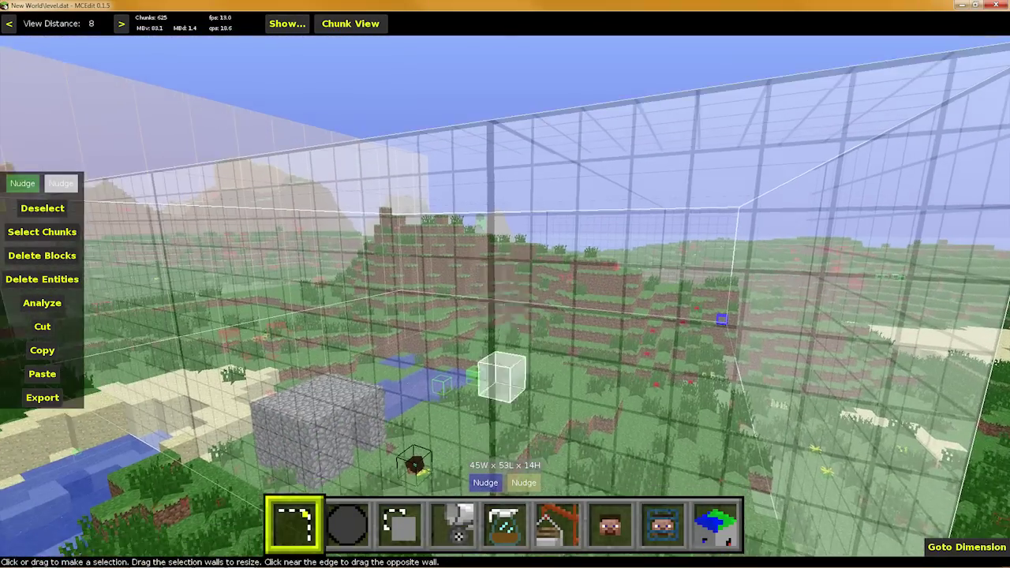
{"action": "key", "text": "z"}
{"action": "right_click", "coordinate": [446, 279]}
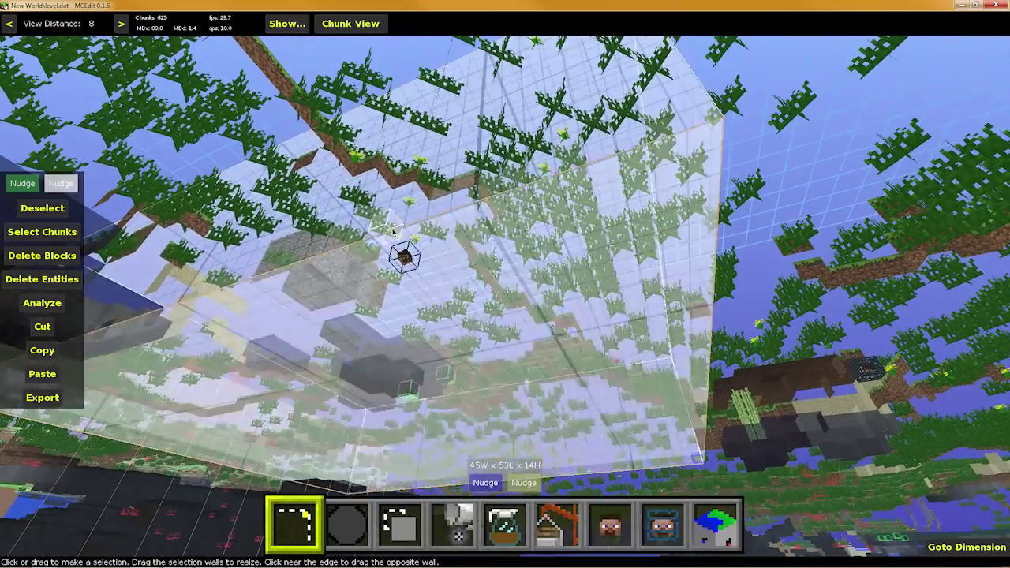
{"action": "left_click_drag", "start_coordinate": [446, 278], "coordinate": [444, 351]}
{"action": "right_click", "coordinate": [445, 351]}
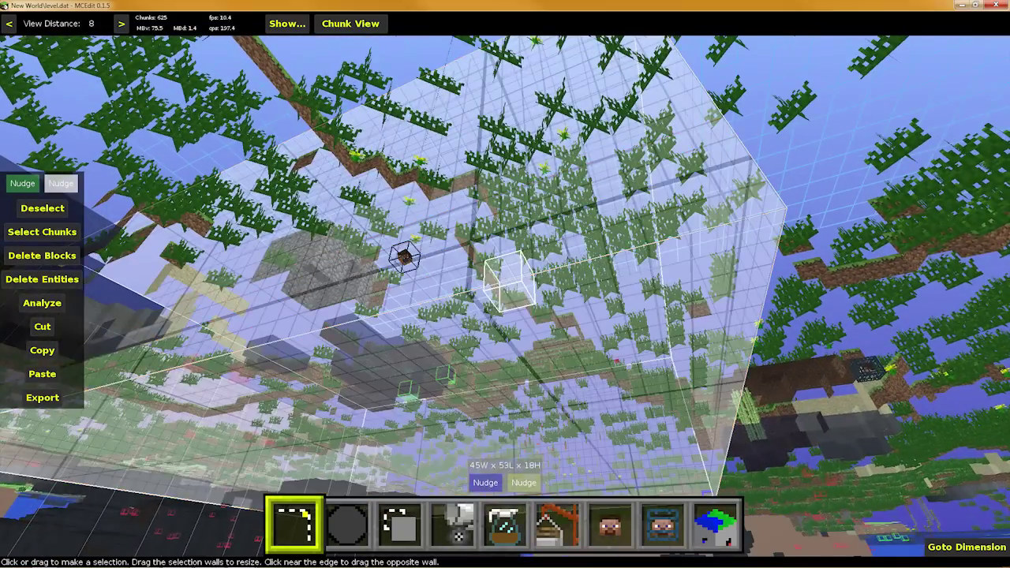
Step: Export the selection as the schematic "amazing house" into the Schematics folder of Mine-imator 0.5.2 on the desktop
{"action": "key", "text": "q"}
{"action": "key", "text": "q"}
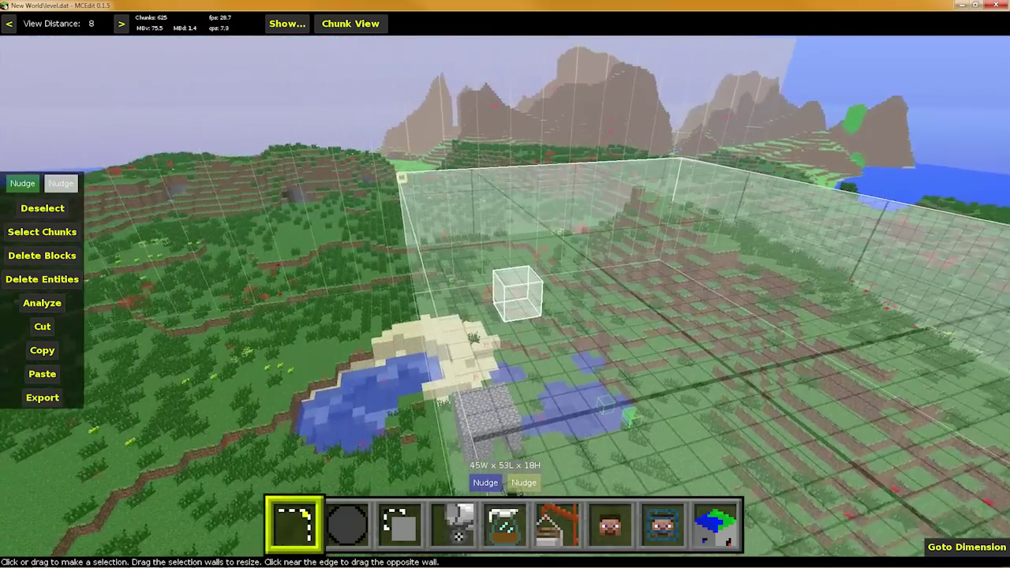
{"action": "key", "text": "w"}
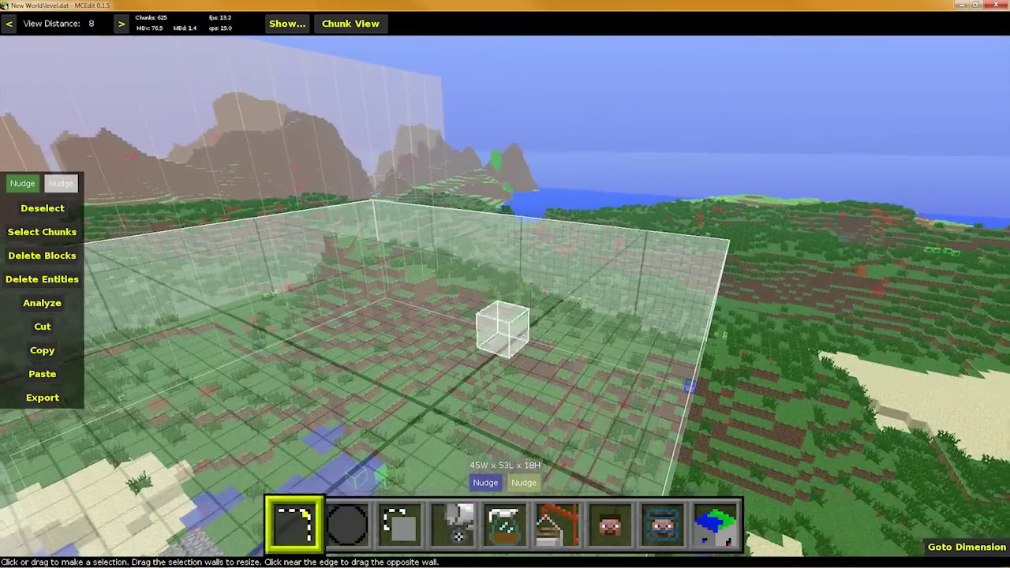
{"action": "key", "text": "d"}
{"action": "right_click", "coordinate": [479, 342]}
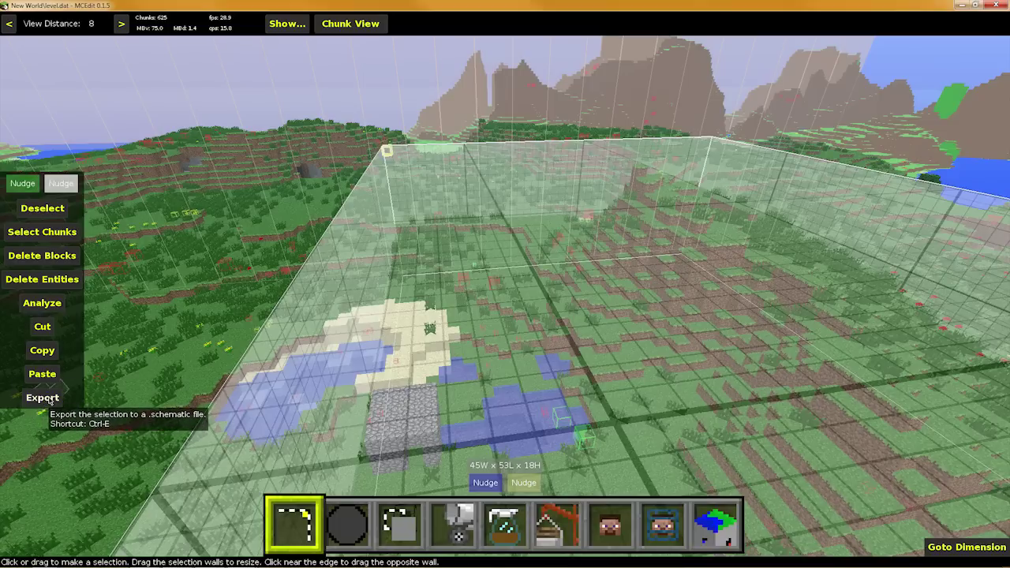
{"action": "left_click", "coordinate": [50, 401]}
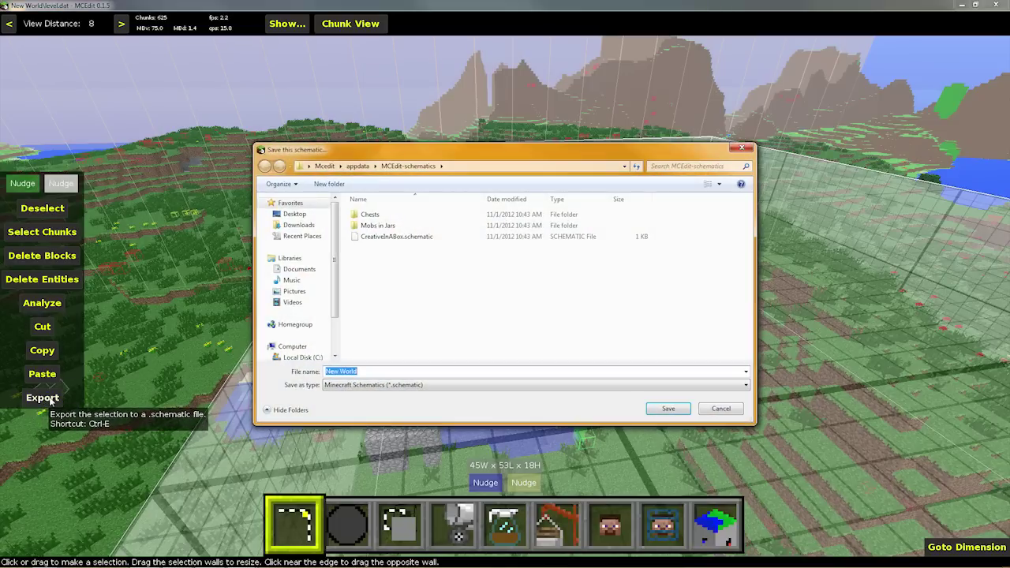
{"action": "left_click", "coordinate": [296, 215]}
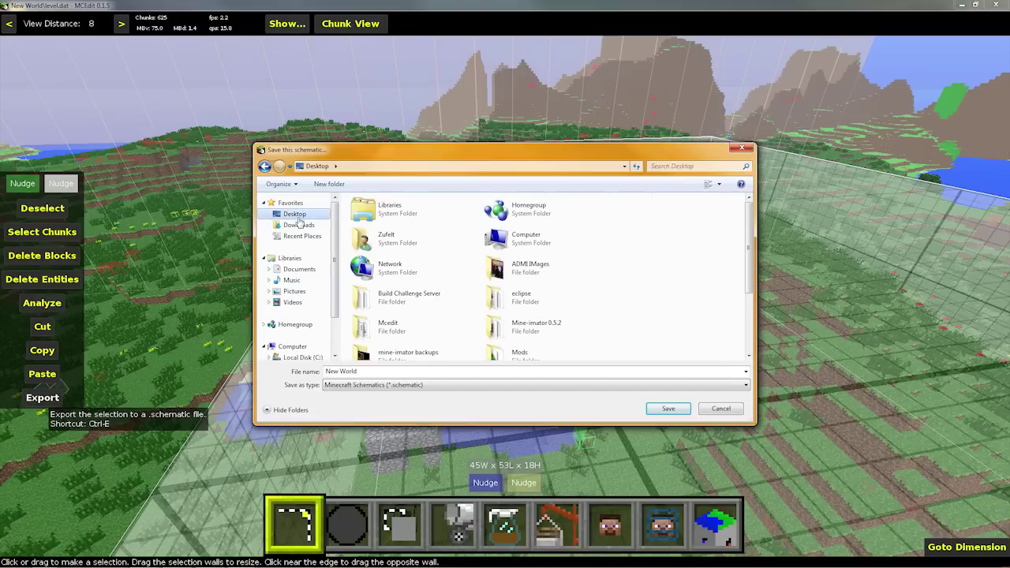
{"action": "double_click", "coordinate": [521, 324]}
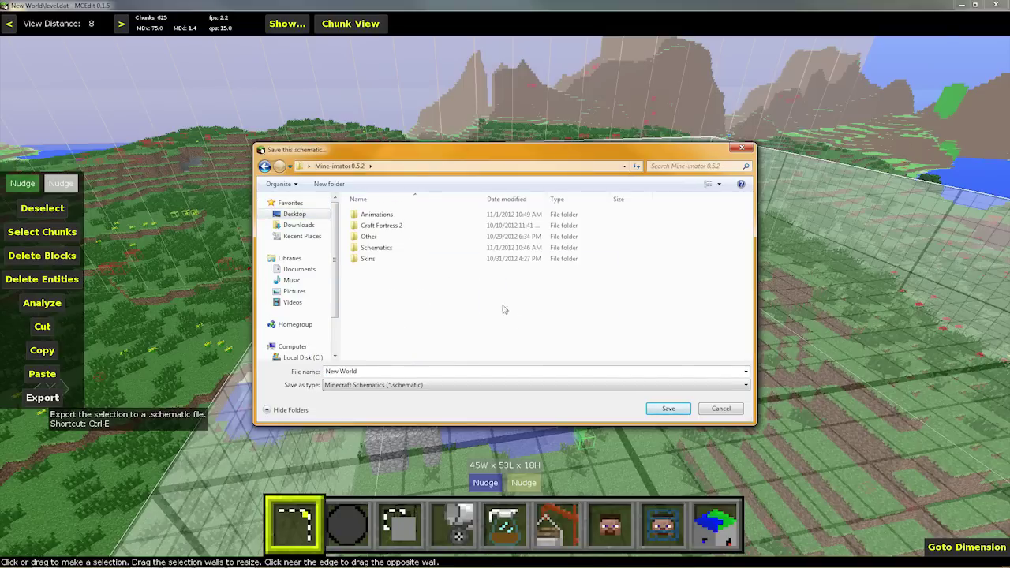
{"action": "double_click", "coordinate": [377, 248]}
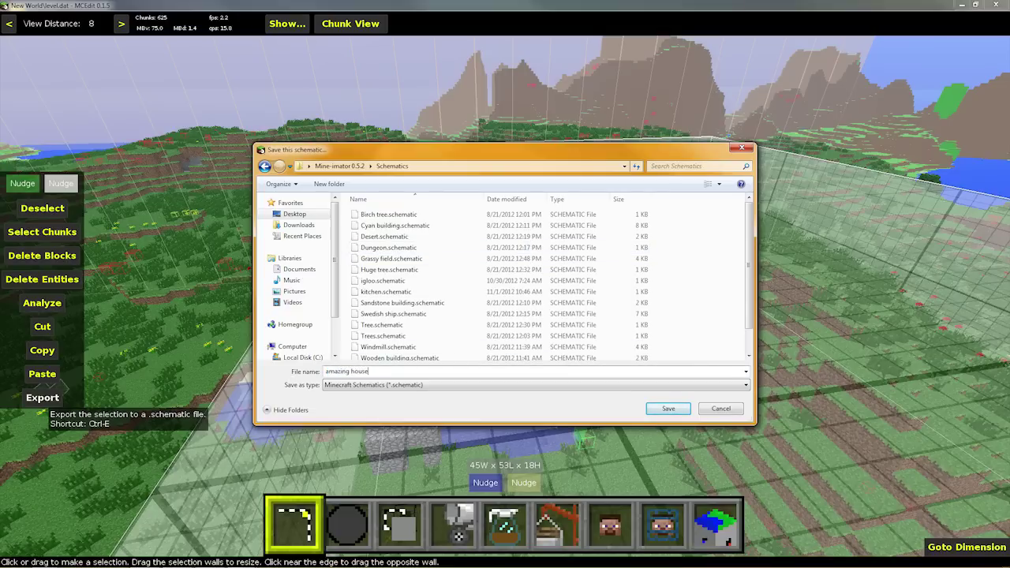
{"action": "left_click", "coordinate": [403, 390]}
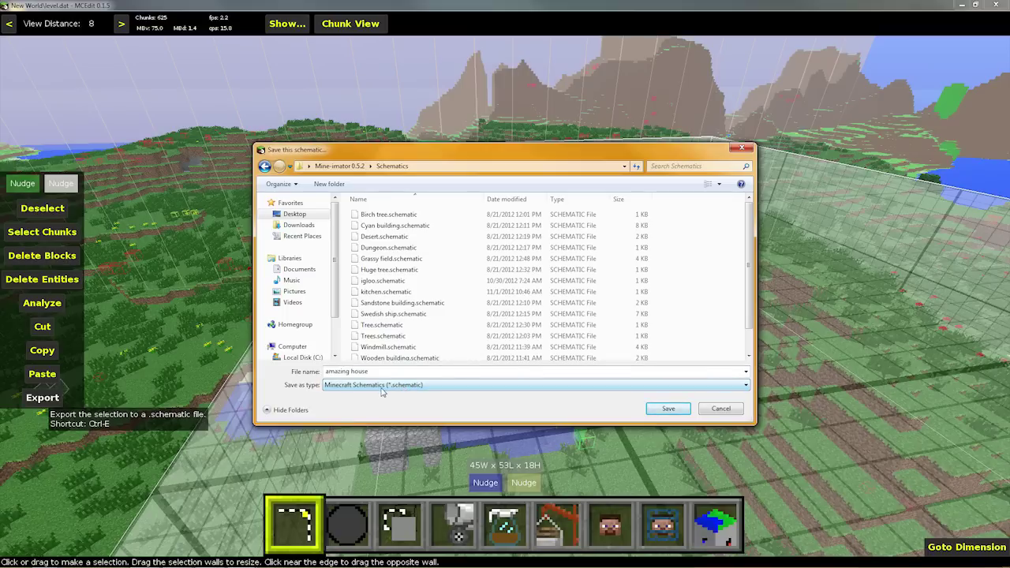
{"action": "left_click", "coordinate": [668, 411]}
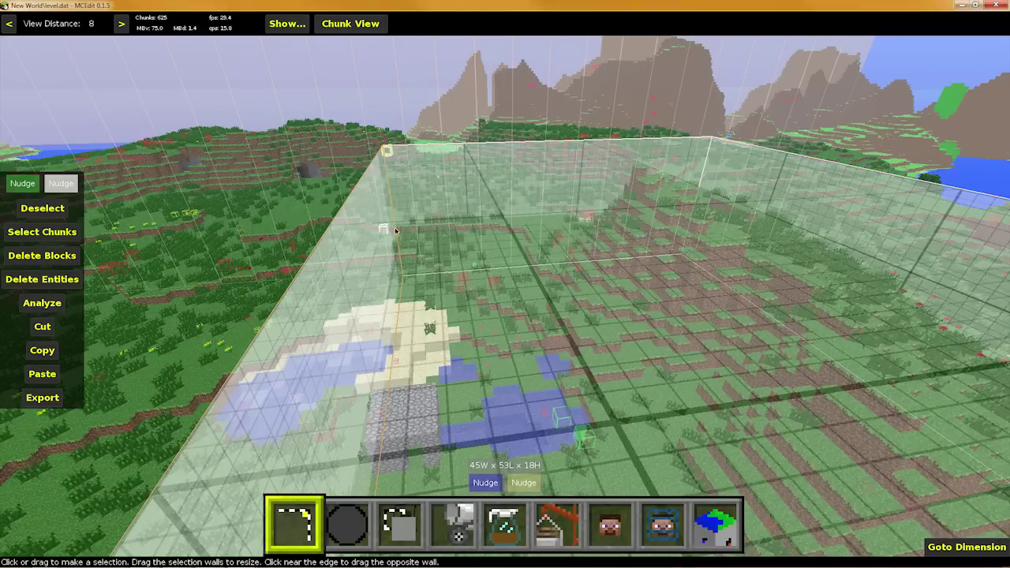
Step: Close MCEdit and its folder window, and switch to Mine-imator
{"action": "left_click", "coordinate": [999, 6]}
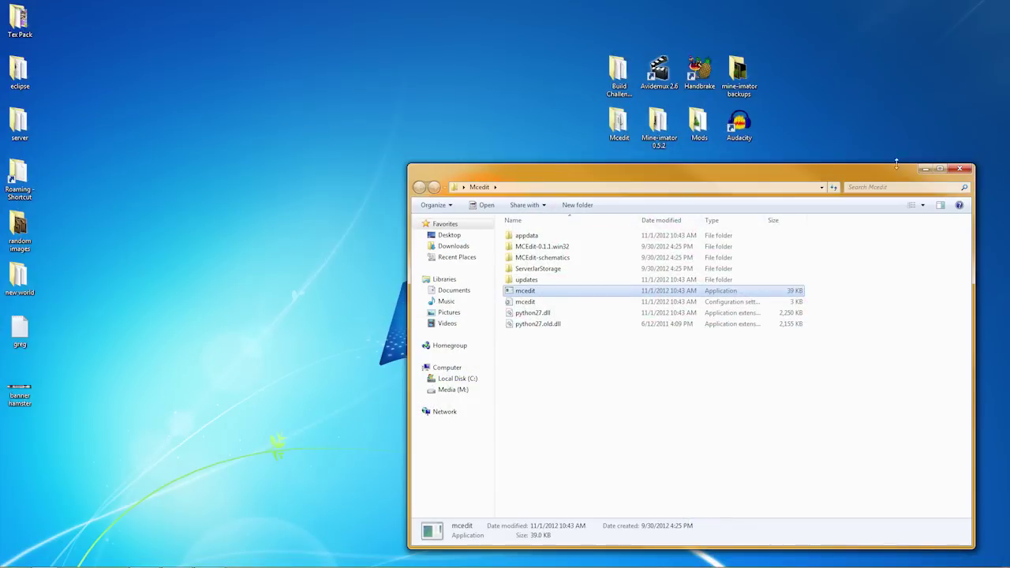
{"action": "left_click", "coordinate": [960, 168]}
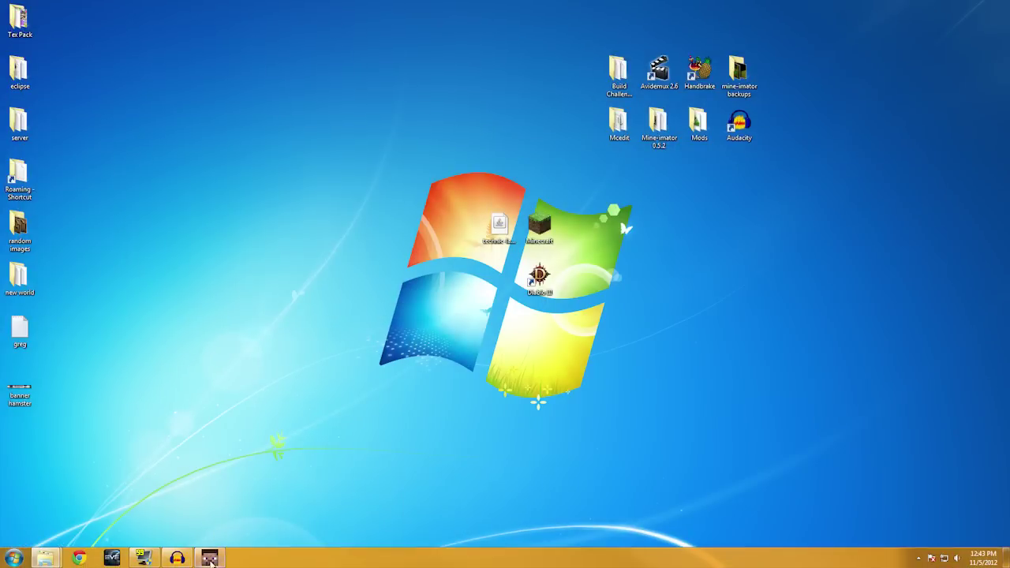
{"action": "left_click", "coordinate": [210, 559]}
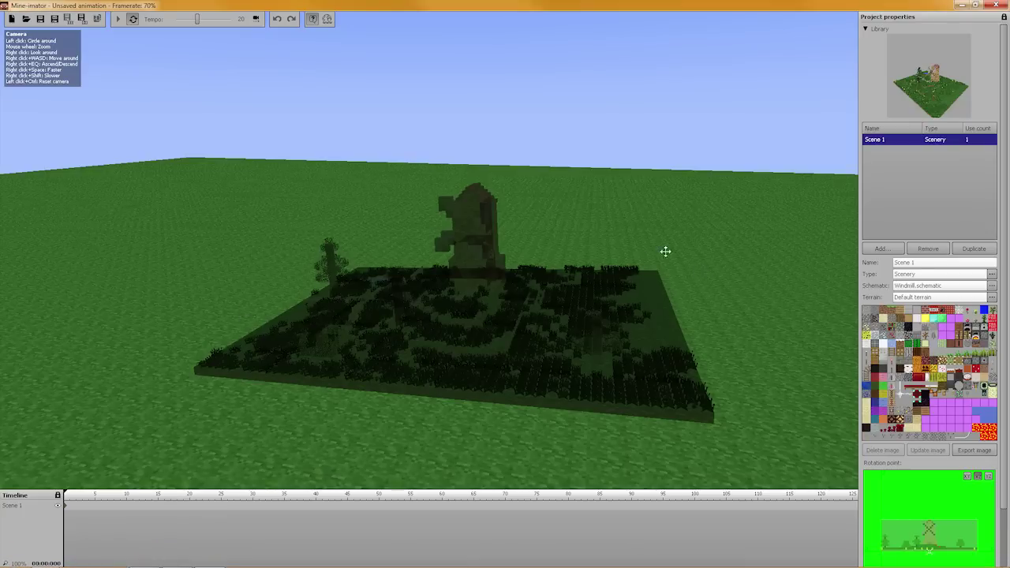
Step: Remove the windmill scene from the project library
{"action": "left_click", "coordinate": [929, 249]}
{"action": "left_click", "coordinate": [448, 316]}
{"action": "left_click_drag", "start_coordinate": [449, 312], "coordinate": [790, 221]}
Step: Add a scenery item to the library and name it BEST HOUSE EVA
{"action": "left_click", "coordinate": [882, 249]}
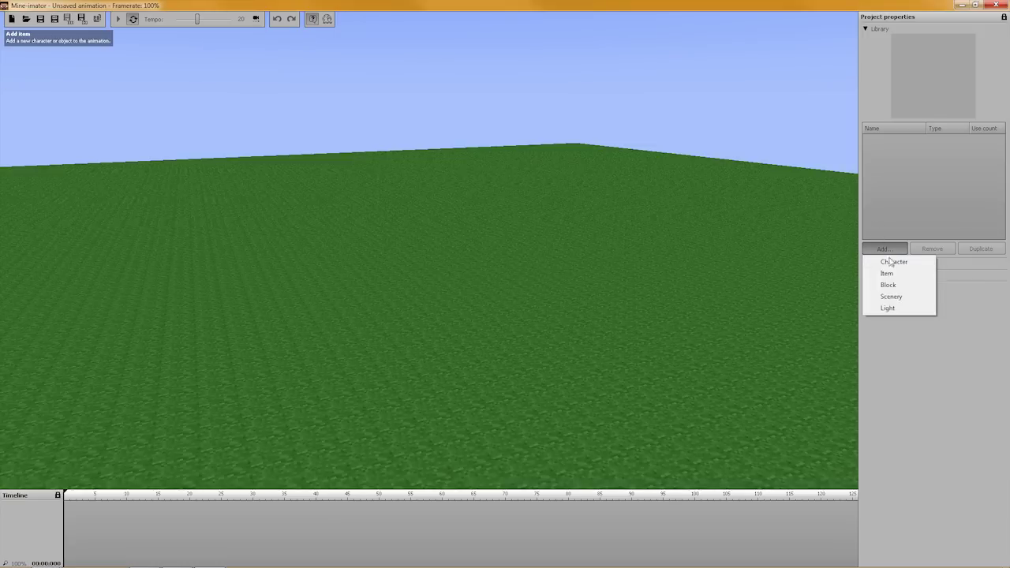
{"action": "left_click", "coordinate": [893, 298]}
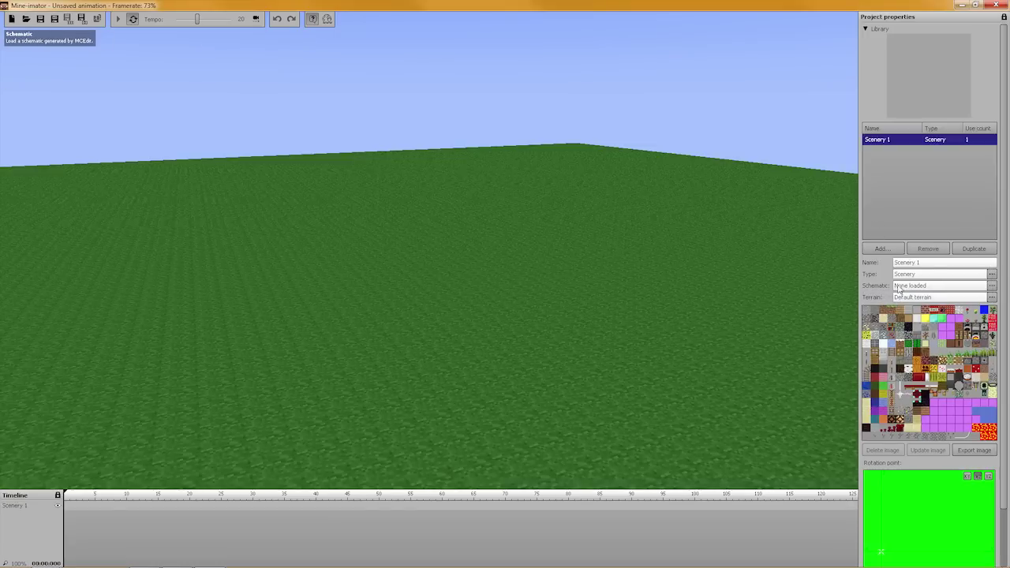
{"action": "left_click", "coordinate": [907, 265]}
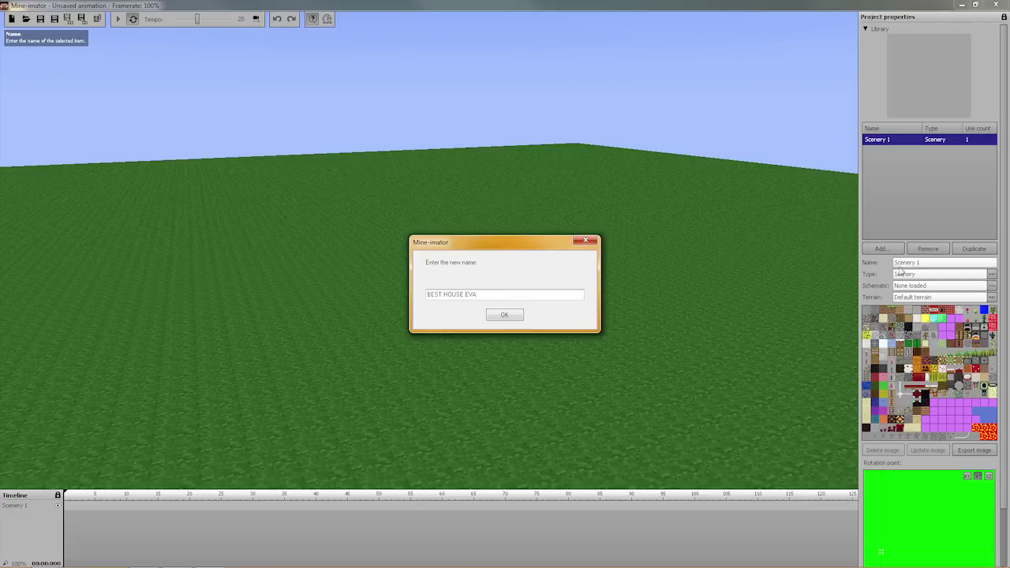
{"action": "left_click", "coordinate": [503, 315]}
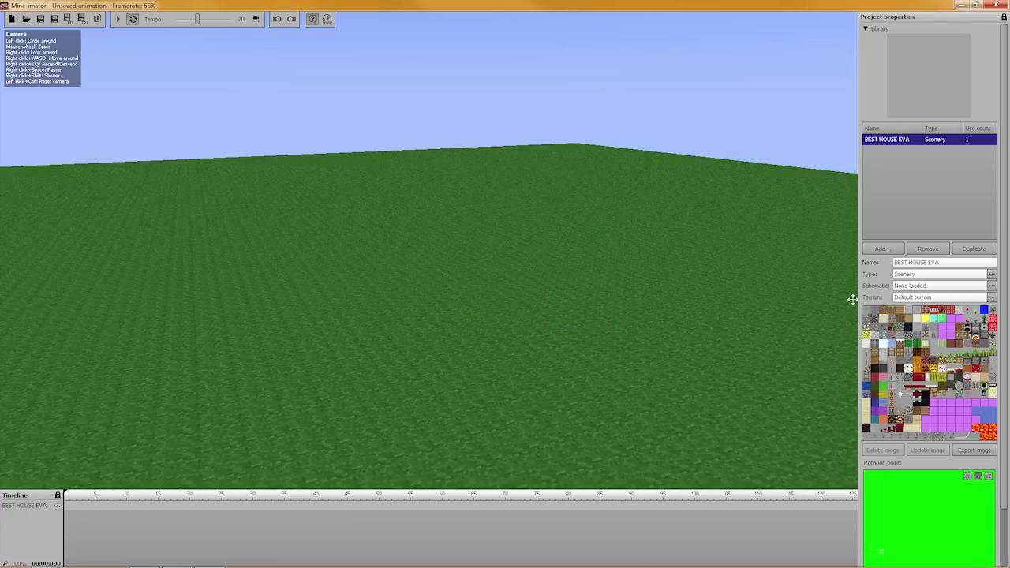
Step: Load amazing house.schematic from the Schematics folder into the BEST HOUSE EVA scenery
{"action": "left_click", "coordinate": [920, 286]}
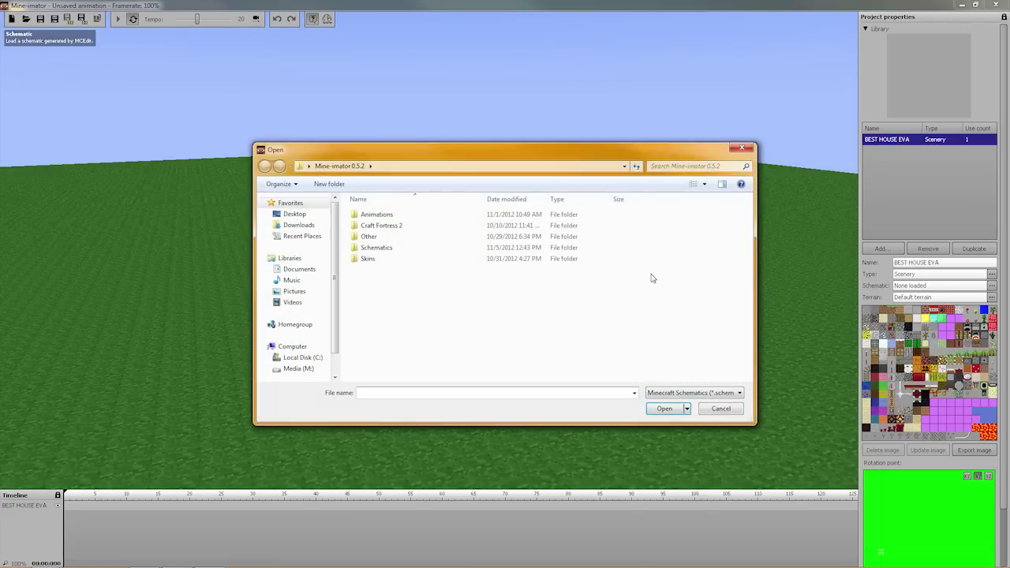
{"action": "left_click", "coordinate": [384, 250]}
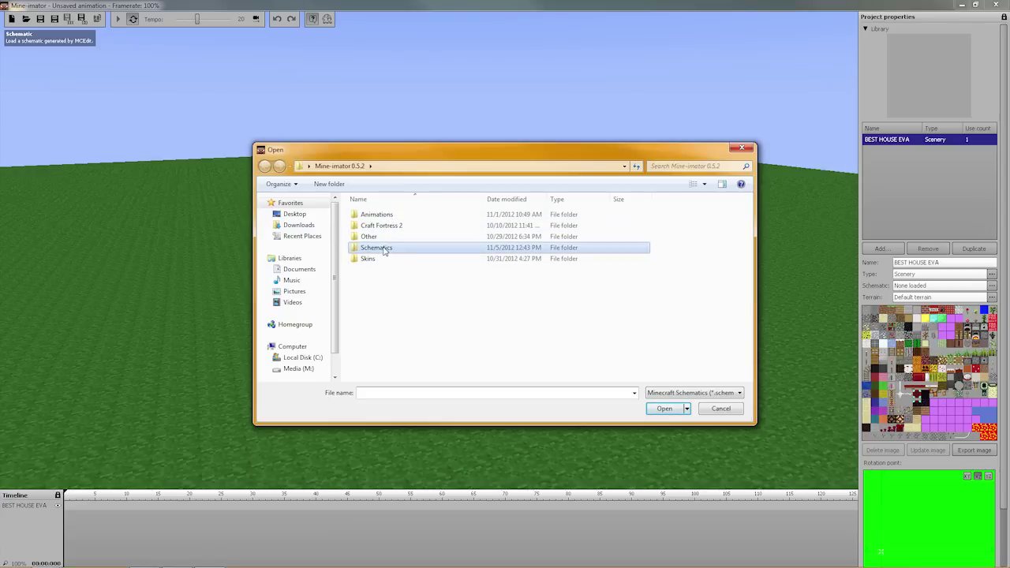
{"action": "double_click", "coordinate": [384, 250]}
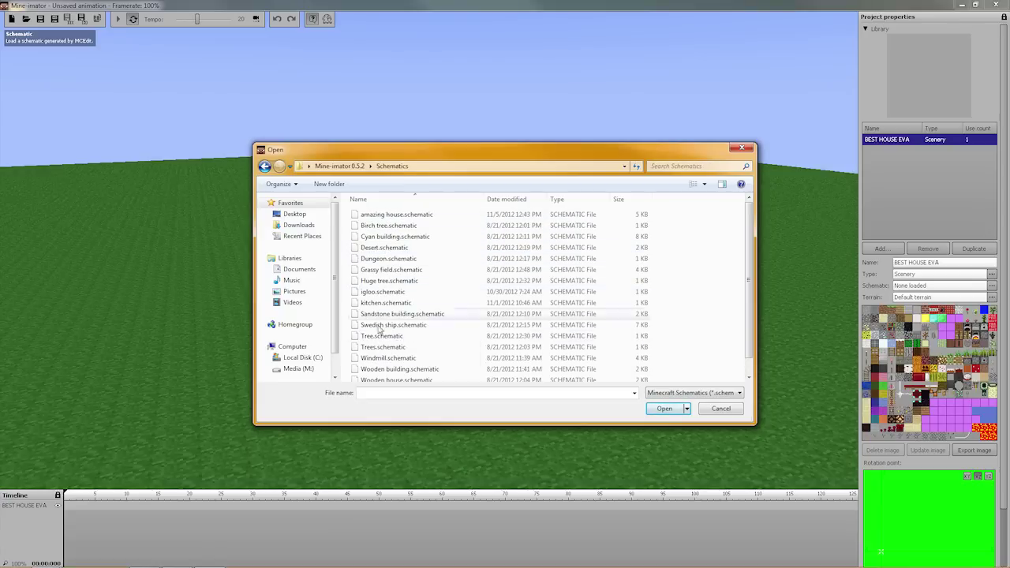
{"action": "left_click", "coordinate": [402, 216]}
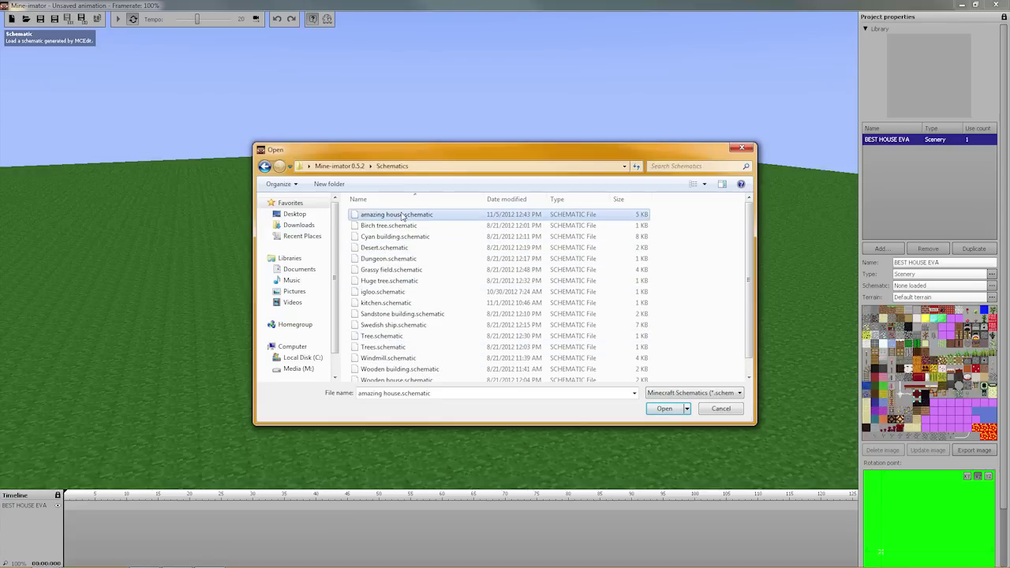
{"action": "left_click", "coordinate": [667, 409]}
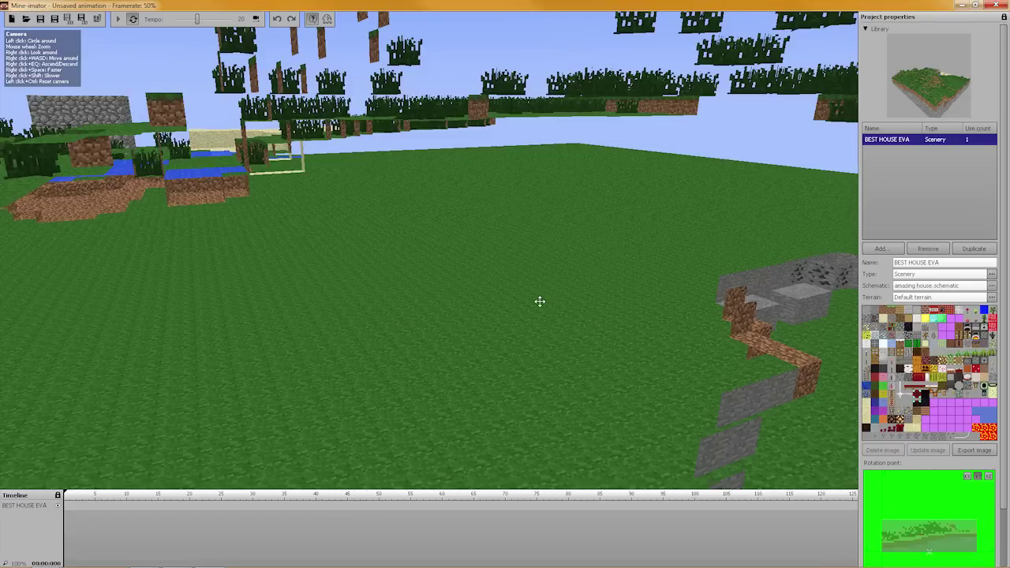
Step: Add a character with the default human model to the animation
{"action": "key", "text": "s"}
{"action": "right_click_drag", "start_coordinate": [590, 182], "coordinate": [591, 181]}
{"action": "key", "text": "w"}
{"action": "key", "text": "w"}
{"action": "right_click_drag", "start_coordinate": [549, 252], "coordinate": [549, 253]}
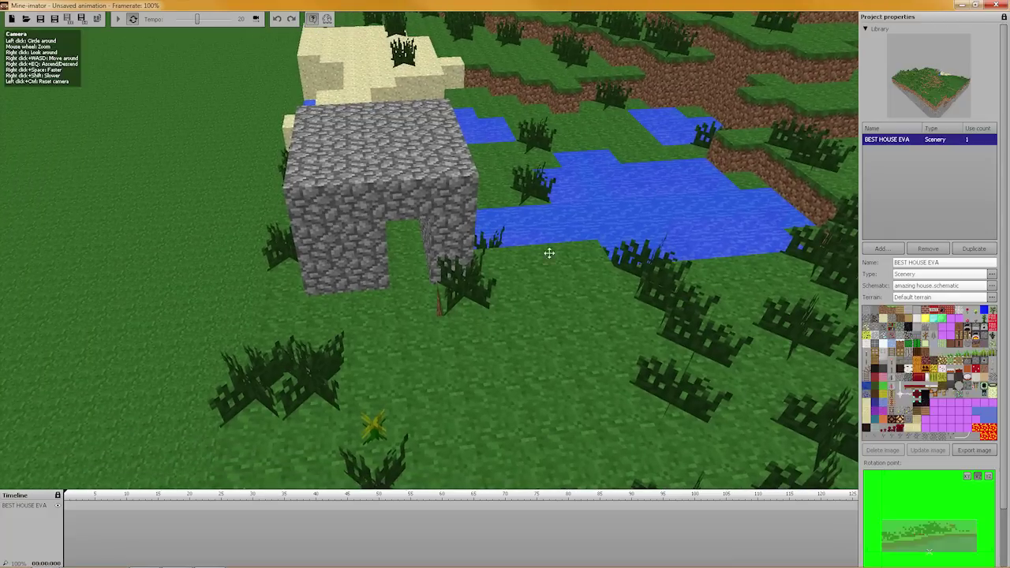
{"action": "left_click", "coordinate": [880, 249]}
{"action": "left_click", "coordinate": [886, 264]}
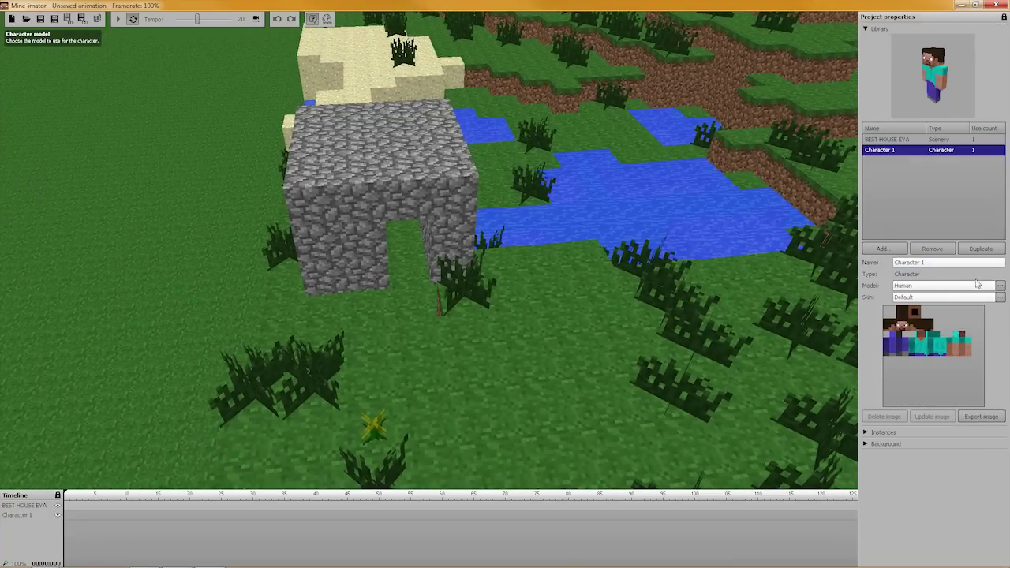
Step: Create a keyframe for the character at the start of the timeline and move the character to the cobblestone hut
{"action": "left_click", "coordinate": [67, 522]}
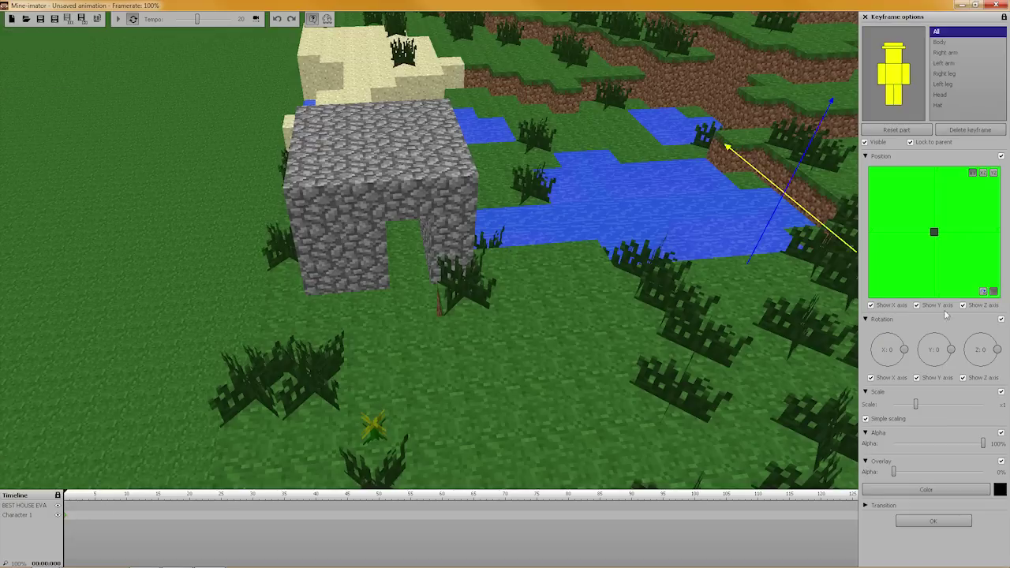
{"action": "left_click", "coordinate": [983, 292]}
{"action": "key", "text": "d"}
{"action": "right_click_drag", "start_coordinate": [607, 264], "coordinate": [442, 241]}
{"action": "left_click_drag", "start_coordinate": [203, 203], "coordinate": [329, 536]}
{"action": "left_click_drag", "start_coordinate": [450, 401], "coordinate": [408, 214]}
{"action": "left_click_drag", "start_coordinate": [446, 312], "coordinate": [765, 237]}
Step: Position the character inside the hut, lower it towards the grass floor and rotate it to -94 about the Z axis
{"action": "key", "text": "w"}
{"action": "right_click_drag", "start_coordinate": [487, 295], "coordinate": [604, 300]}
{"action": "key", "text": "s"}
{"action": "right_click_drag", "start_coordinate": [442, 323], "coordinate": [422, 295]}
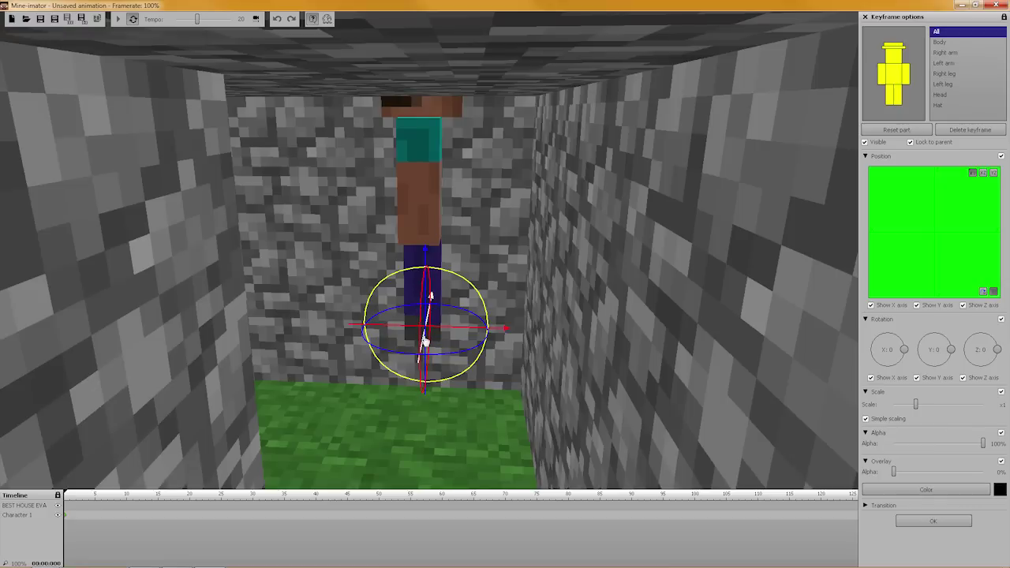
{"action": "left_click_drag", "start_coordinate": [425, 342], "coordinate": [379, 428]}
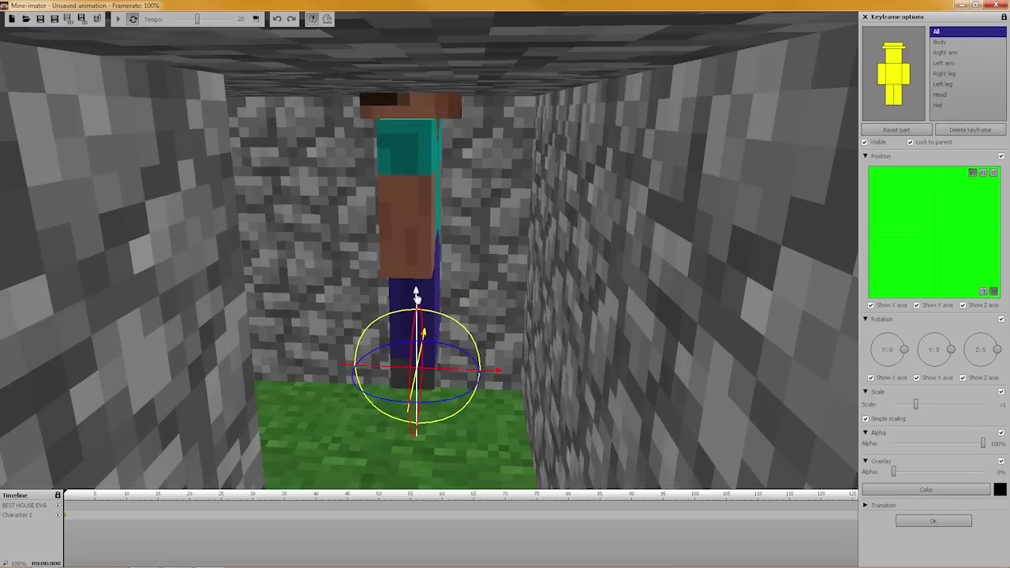
{"action": "left_click_drag", "start_coordinate": [416, 296], "coordinate": [427, 343]}
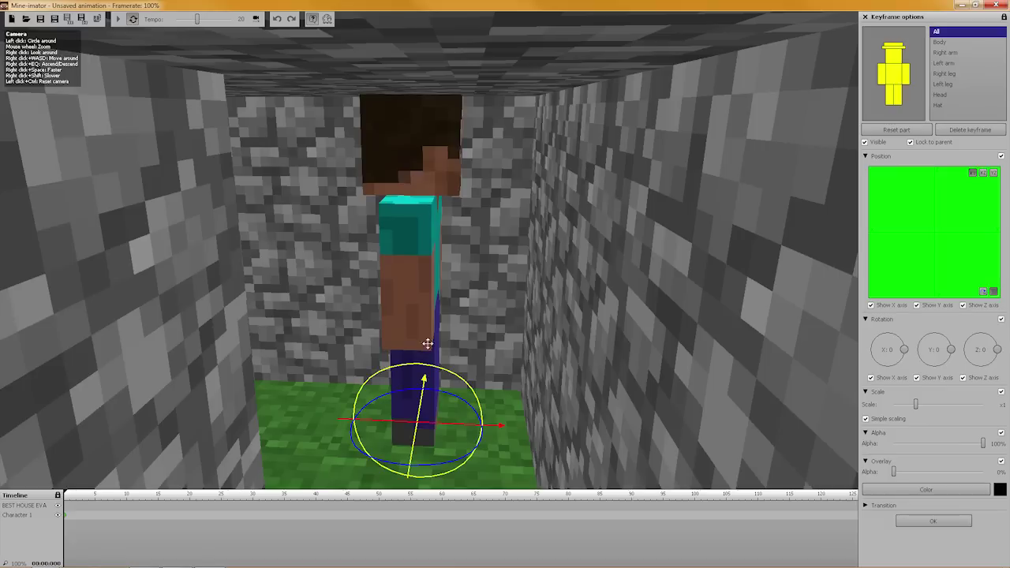
{"action": "left_click_drag", "start_coordinate": [465, 406], "coordinate": [444, 474]}
{"action": "scroll", "coordinate": [427, 460], "scroll_direction": "down", "scroll_amount": 6}
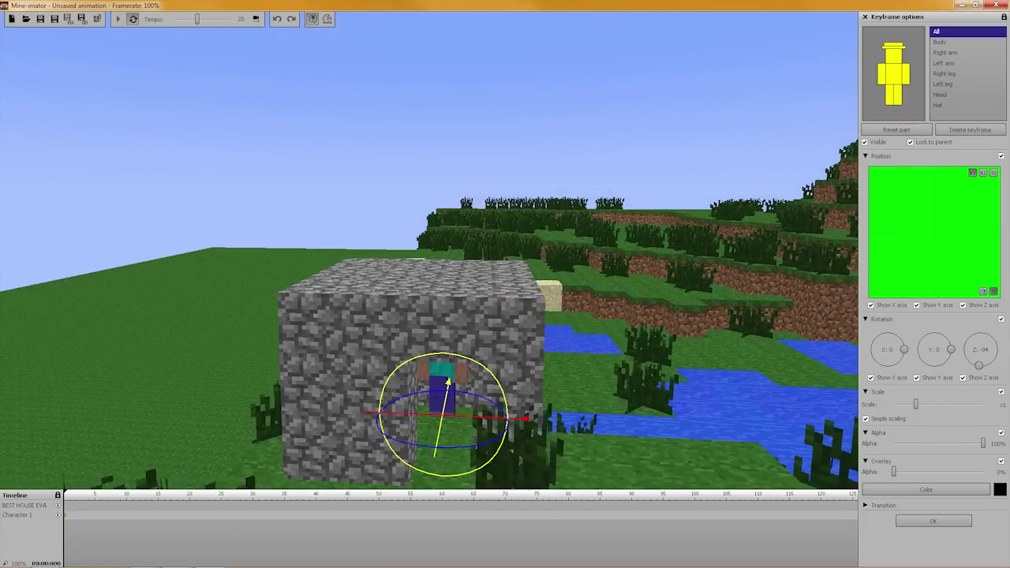
Step: Examine the cobblestone hut, the character's placement in it and the surrounding terrain from several angles
{"action": "mouse_move", "coordinate": [443, 474]}
{"action": "right_mouse_down"}
{"action": "mouse_move", "coordinate": [442, 461]}
{"action": "mouse_move", "coordinate": [442, 488]}
{"action": "mouse_move", "coordinate": [430, 475]}
{"action": "right_mouse_up"}
{"action": "right_click_drag", "start_coordinate": [400, 188], "coordinate": [411, 194]}
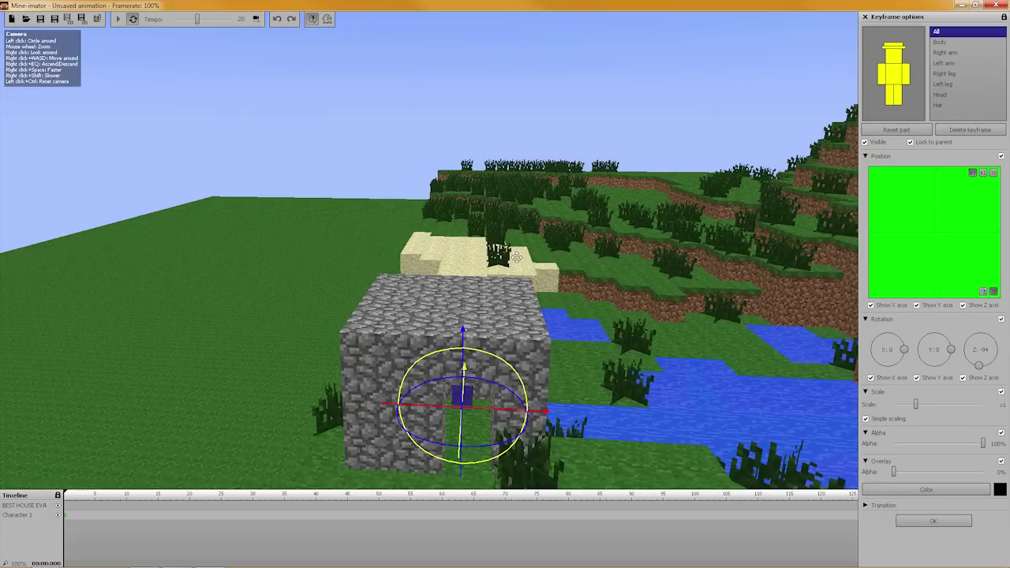
{"action": "right_click_drag", "start_coordinate": [516, 257], "coordinate": [624, 259]}
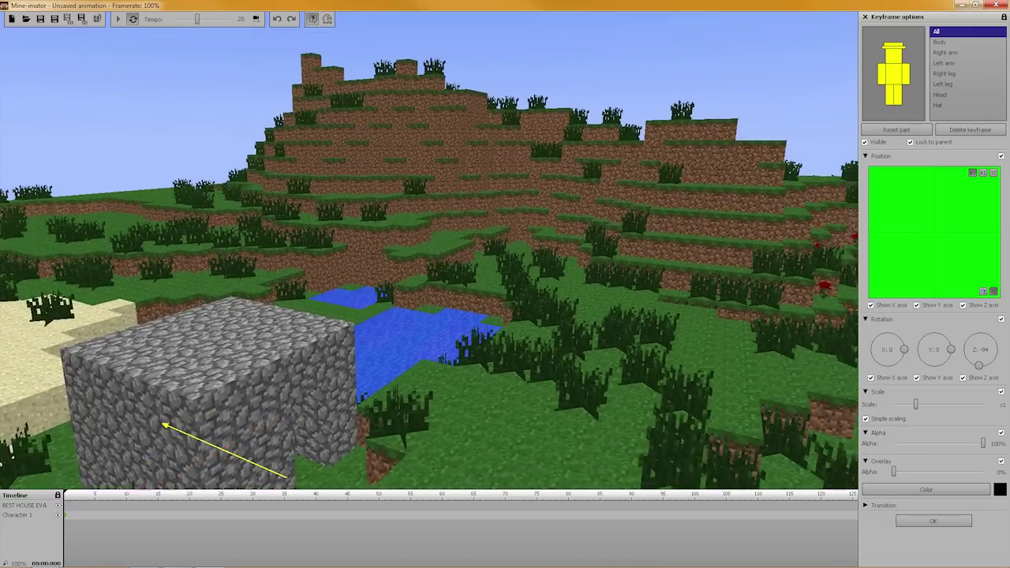
{"action": "right_click_drag", "start_coordinate": [394, 239], "coordinate": [373, 254]}
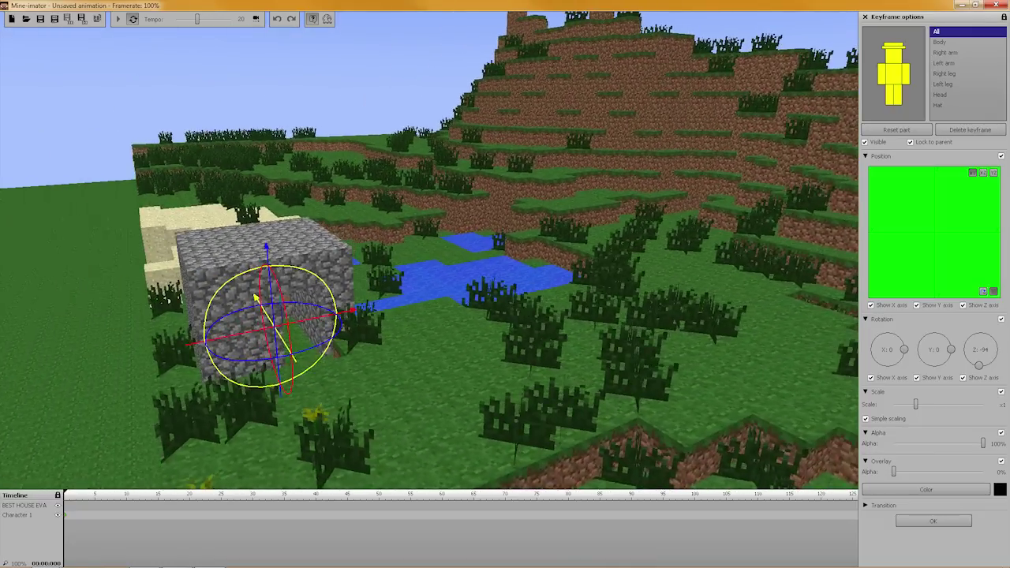
{"action": "right_click_drag", "start_coordinate": [255, 298], "coordinate": [255, 298]}
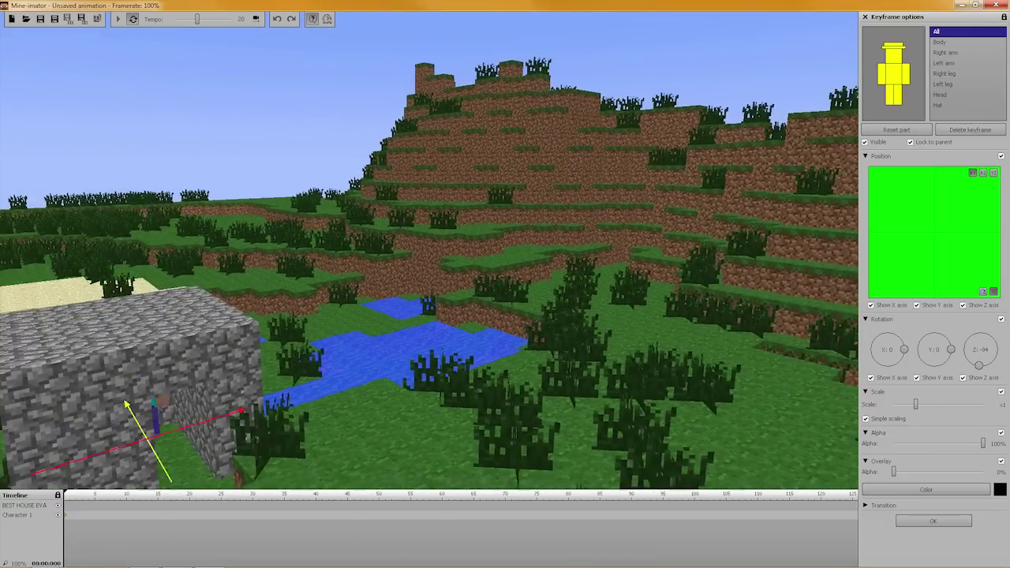
{"action": "right_click_drag", "start_coordinate": [427, 250], "coordinate": [427, 249]}
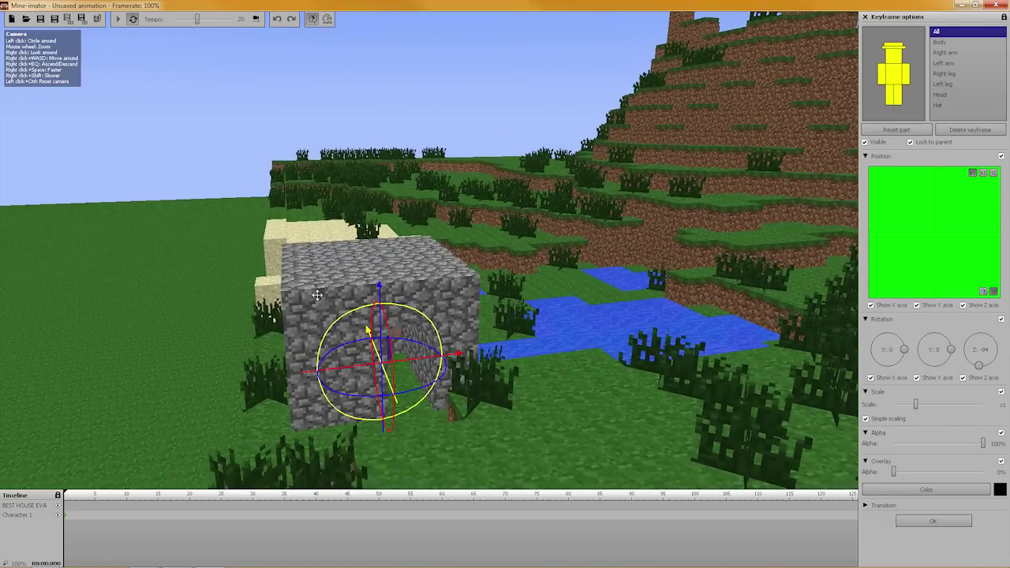
{"action": "right_click_drag", "start_coordinate": [310, 295], "coordinate": [310, 295]}
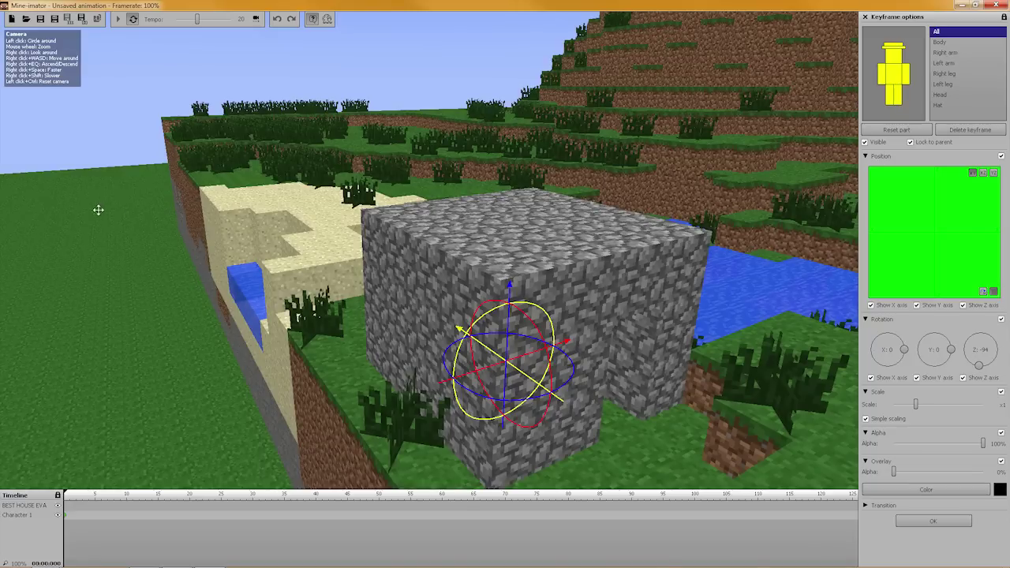
{"action": "right_click_drag", "start_coordinate": [490, 243], "coordinate": [412, 219]}
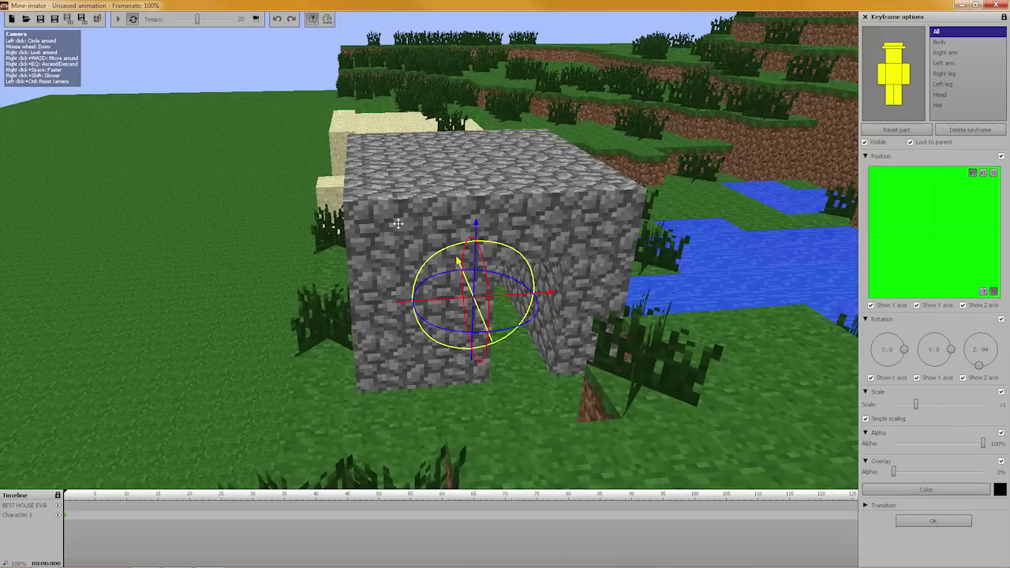
Step: Finish the character's keyframe editing and add a new item of type Block to the animation
{"action": "right_click_drag", "start_coordinate": [408, 208], "coordinate": [456, 208]}
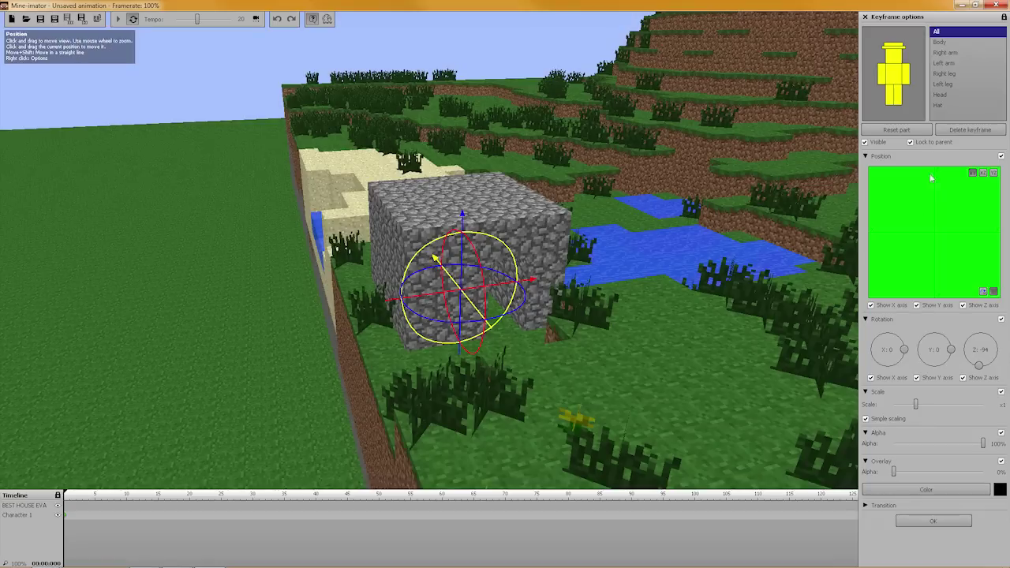
{"action": "left_click", "coordinate": [931, 522]}
{"action": "left_click", "coordinate": [882, 249]}
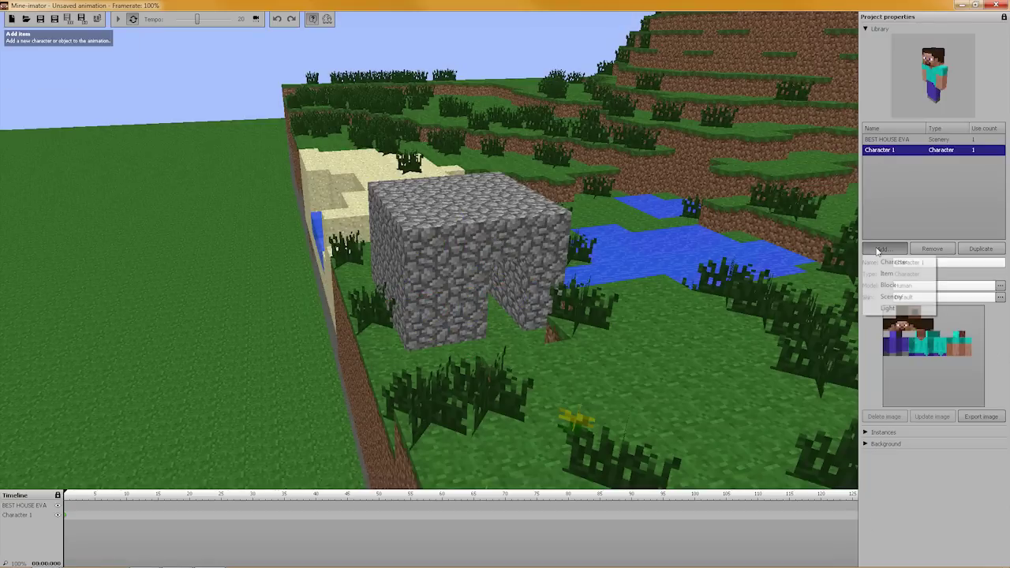
{"action": "left_click", "coordinate": [888, 284]}
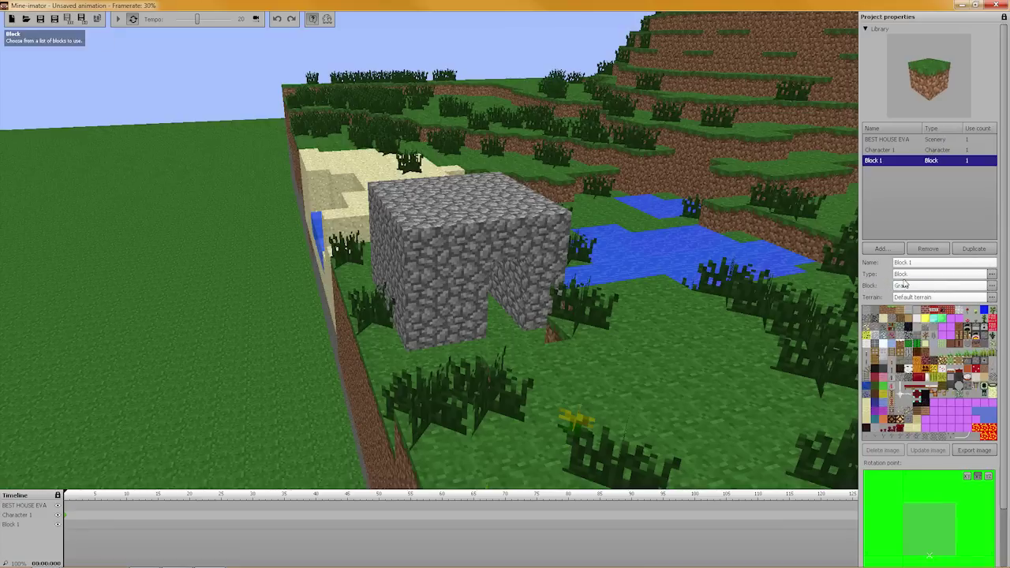
{"action": "left_click", "coordinate": [907, 276]}
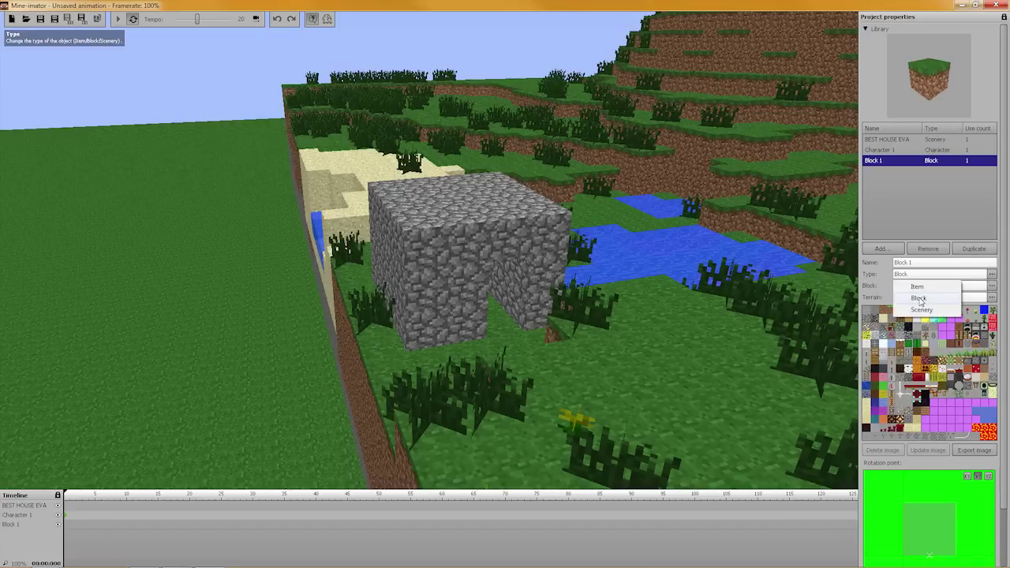
{"action": "left_click", "coordinate": [920, 299]}
Step: Filter the block list for "cobble" and set the new block to Cobblestone
{"action": "left_click", "coordinate": [916, 288]}
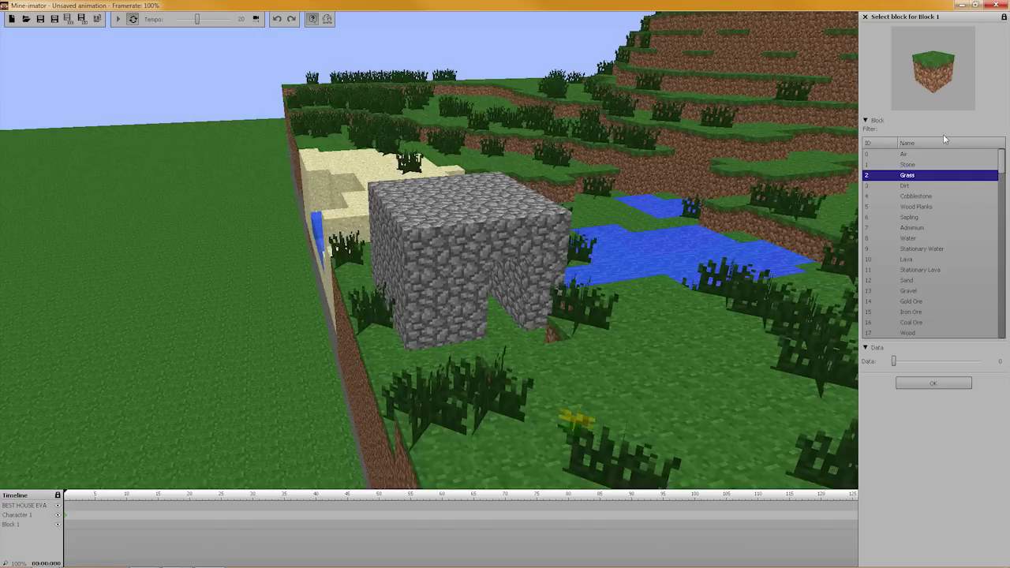
{"action": "type", "text": "cobble"}
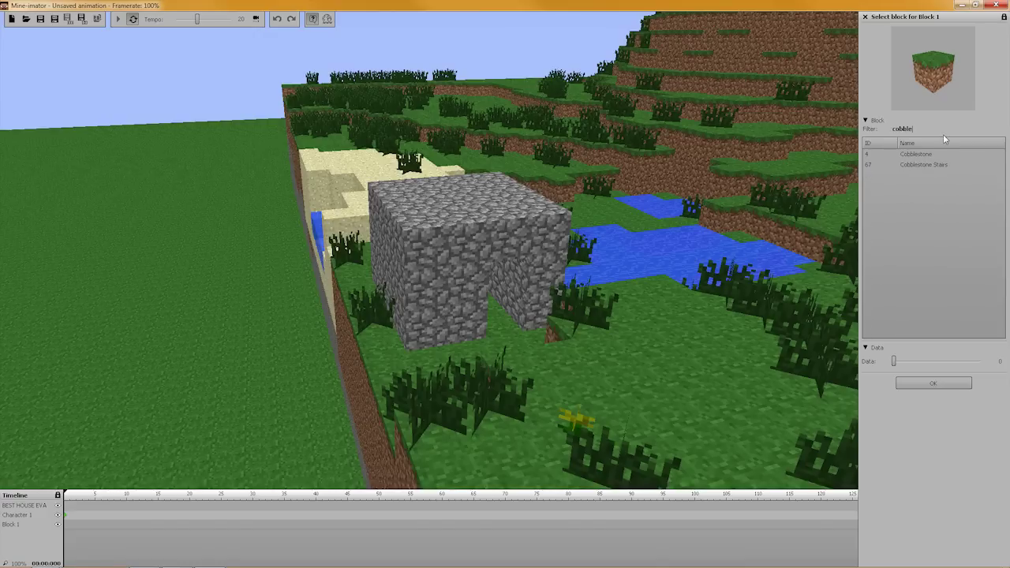
{"action": "left_click", "coordinate": [929, 155]}
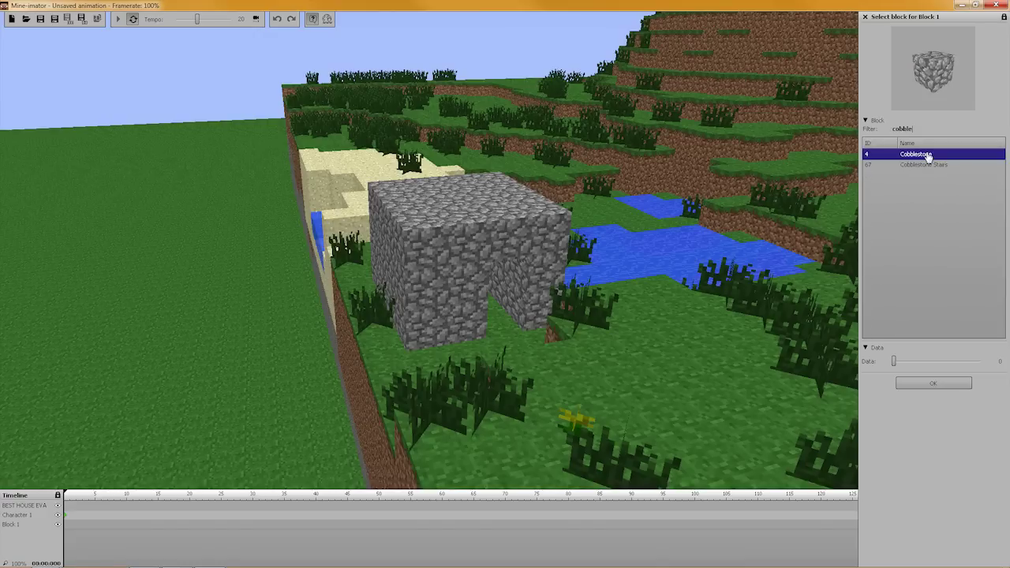
{"action": "left_click", "coordinate": [951, 386]}
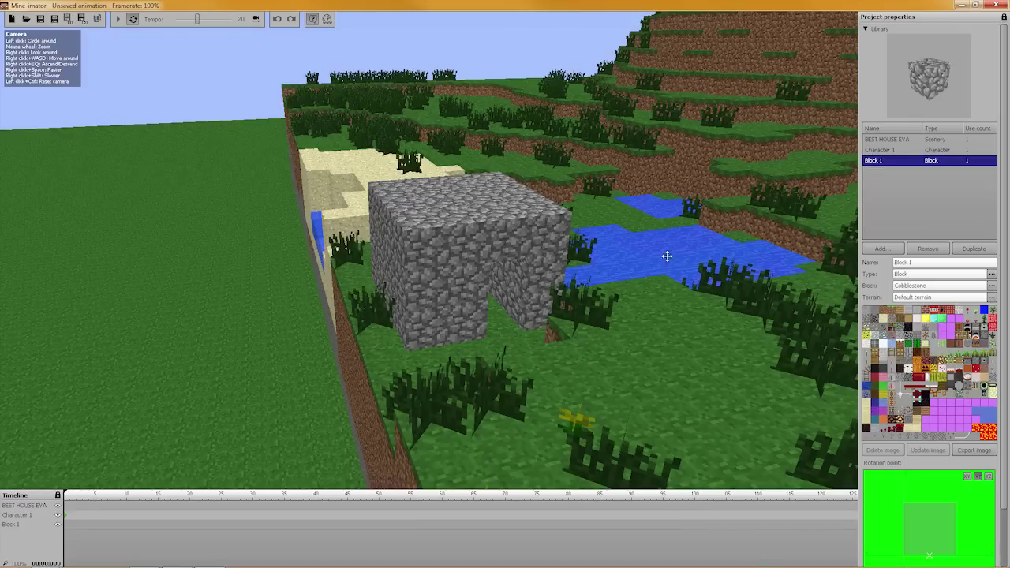
Step: Create a keyframe for the block at the start of the timeline and move the block along its X axis towards the hut
{"action": "scroll", "coordinate": [550, 251], "scroll_direction": "up", "scroll_amount": 4}
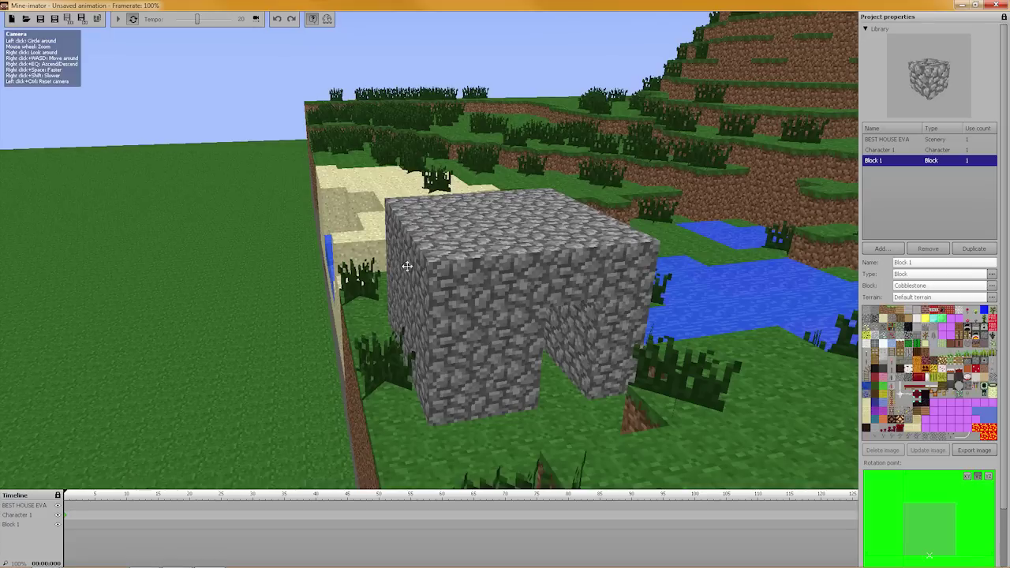
{"action": "left_click", "coordinate": [65, 527]}
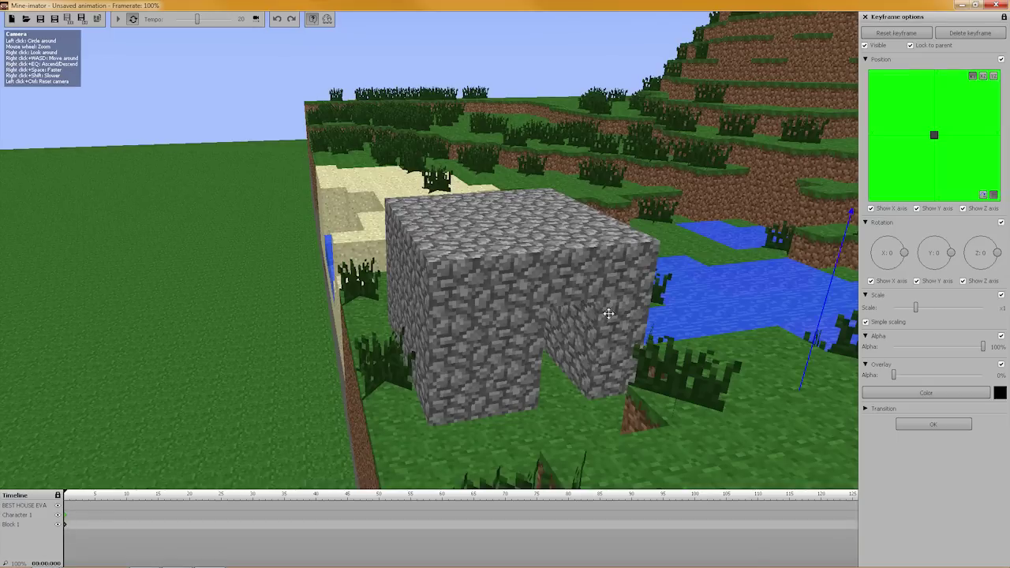
{"action": "left_click", "coordinate": [983, 195]}
{"action": "right_click_drag", "start_coordinate": [693, 208], "coordinate": [360, 251]}
{"action": "key", "text": "s"}
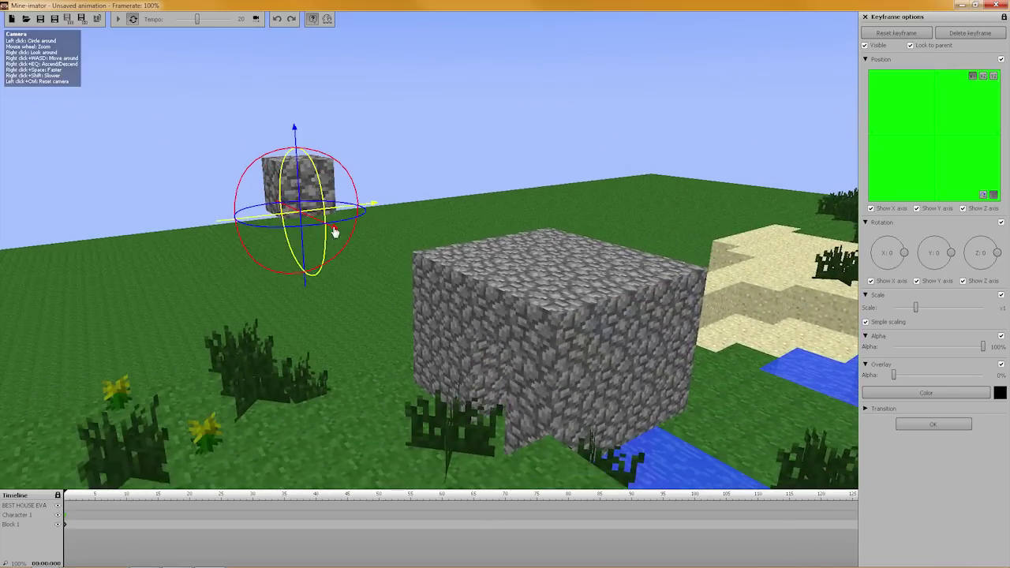
{"action": "left_click_drag", "start_coordinate": [335, 233], "coordinate": [609, 338]}
Step: Move the block along its Y axis to the hut and lower it to about roof height
{"action": "right_click_drag", "start_coordinate": [609, 339], "coordinate": [544, 324]}
{"action": "key", "text": "w"}
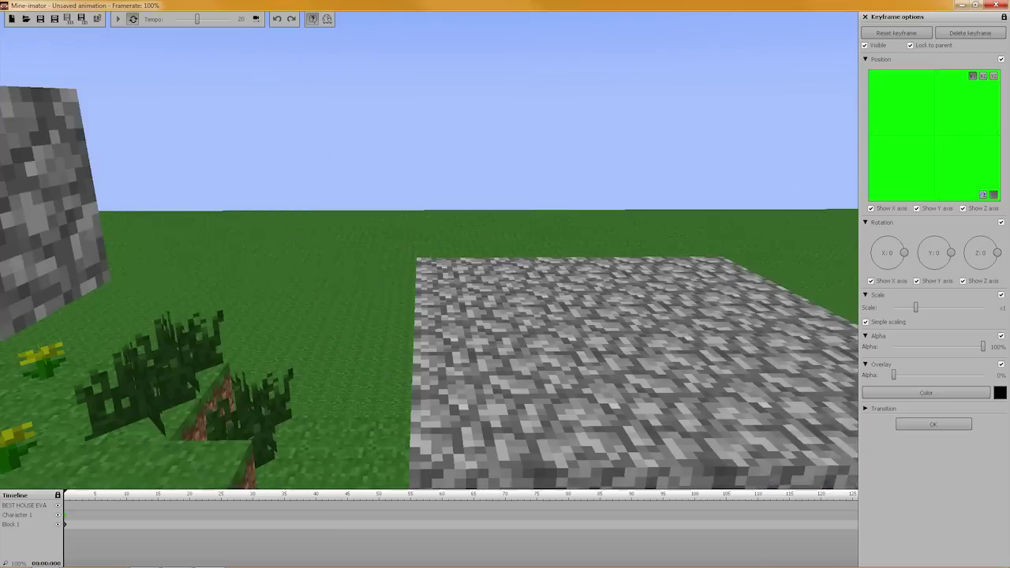
{"action": "right_click_drag", "start_coordinate": [473, 300], "coordinate": [356, 264]}
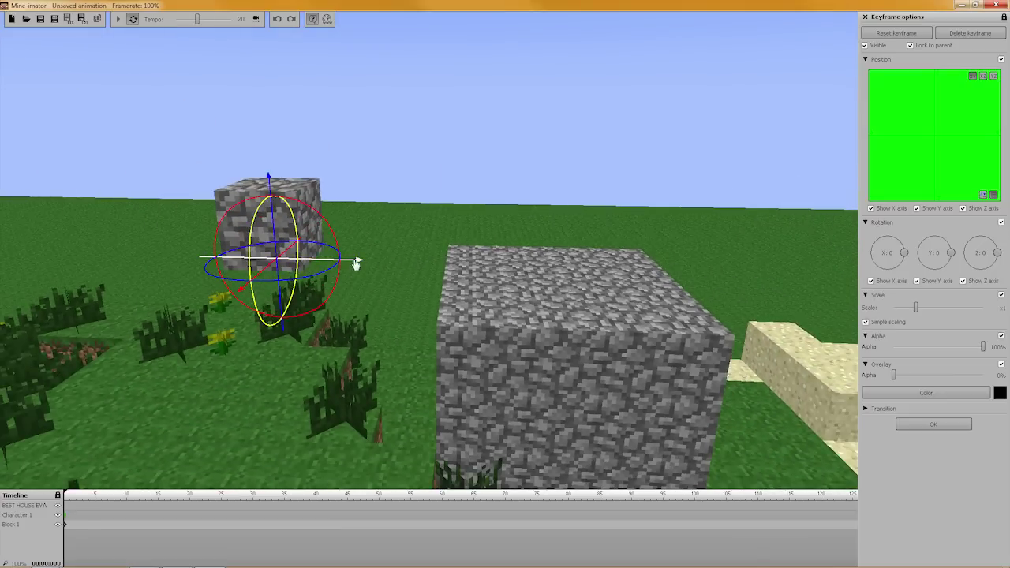
{"action": "left_click_drag", "start_coordinate": [356, 264], "coordinate": [573, 269]}
{"action": "left_click_drag", "start_coordinate": [379, 221], "coordinate": [360, 236]}
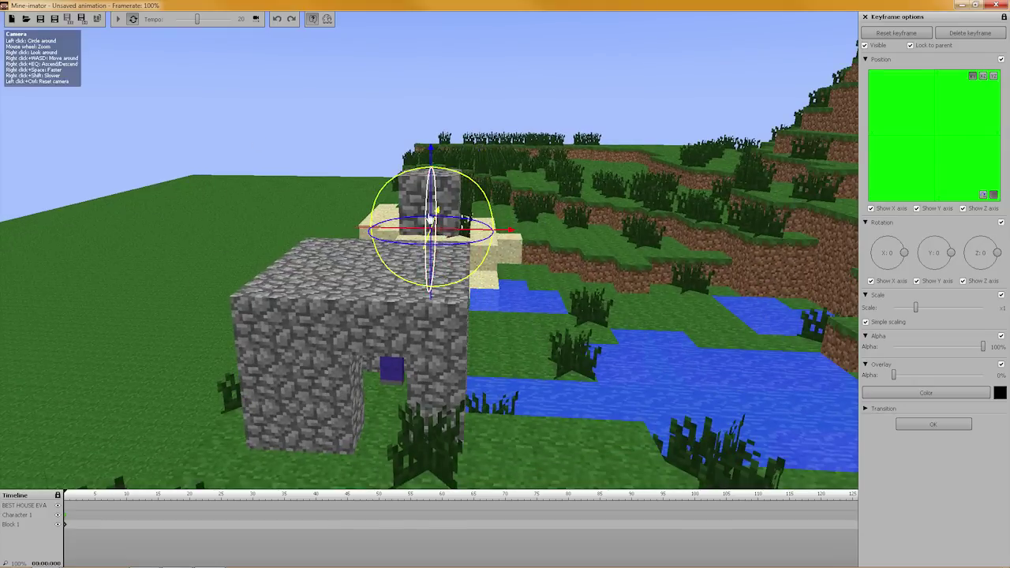
{"action": "left_click_drag", "start_coordinate": [427, 154], "coordinate": [431, 206]}
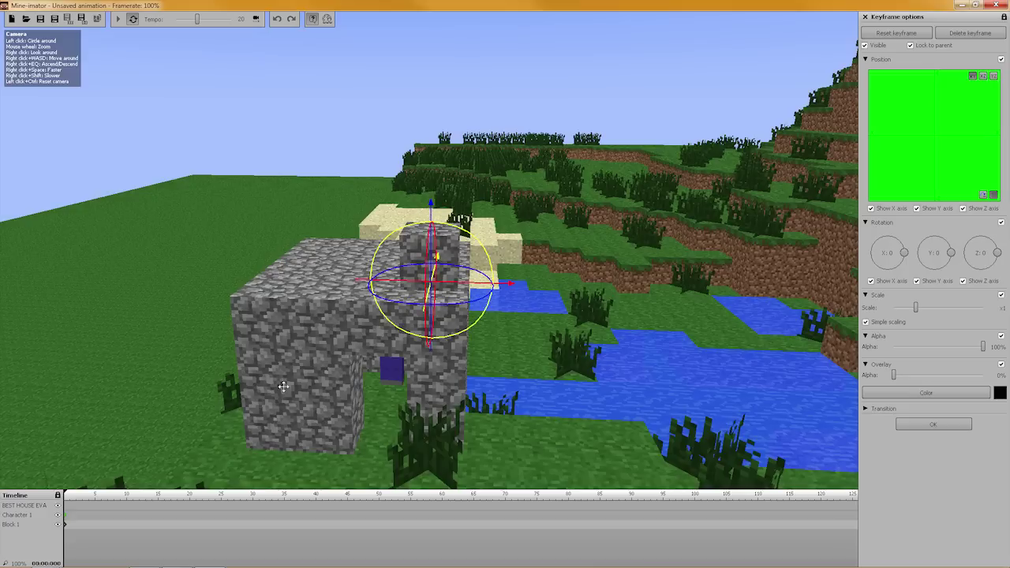
Step: Create a block keyframe at frame 30 and move the block away from the hut, high in the air before the hillside
{"action": "left_click", "coordinate": [253, 526]}
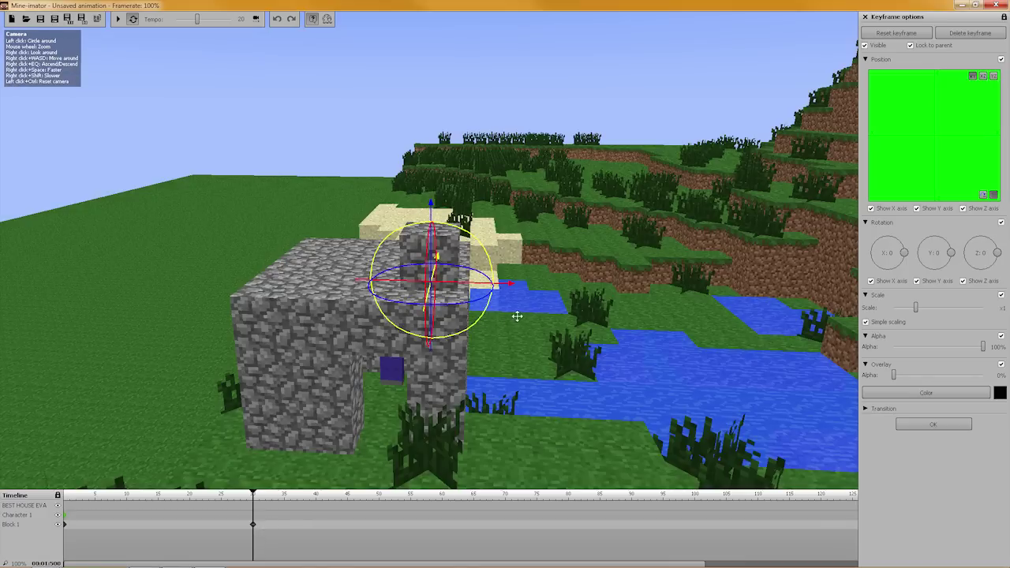
{"action": "right_click_drag", "start_coordinate": [516, 313], "coordinate": [516, 313]}
{"action": "left_click_drag", "start_coordinate": [211, 312], "coordinate": [701, 332]}
{"action": "right_click_drag", "start_coordinate": [424, 361], "coordinate": [431, 245]}
{"action": "left_click_drag", "start_coordinate": [368, 271], "coordinate": [345, 25]}
{"action": "key", "text": "s"}
{"action": "right_click_drag", "start_coordinate": [435, 208], "coordinate": [435, 208]}
{"action": "left_click_drag", "start_coordinate": [388, 146], "coordinate": [207, 144]}
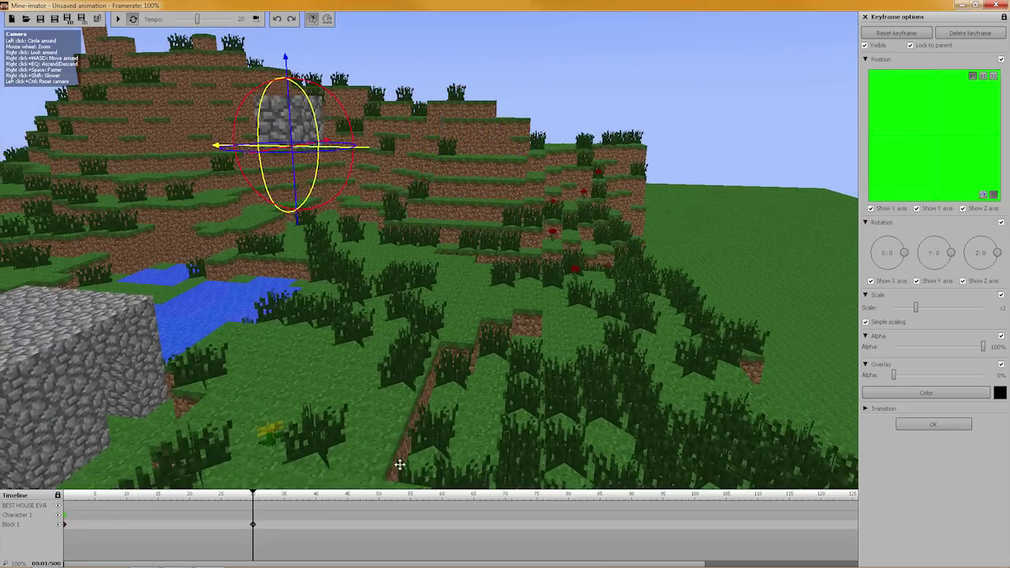
Step: Create a block keyframe at frame 60 and move the block sideways and down into the tall grass
{"action": "left_click", "coordinate": [443, 523]}
{"action": "left_click_drag", "start_coordinate": [367, 157], "coordinate": [655, 158]}
{"action": "left_click_drag", "start_coordinate": [652, 64], "coordinate": [627, 361]}
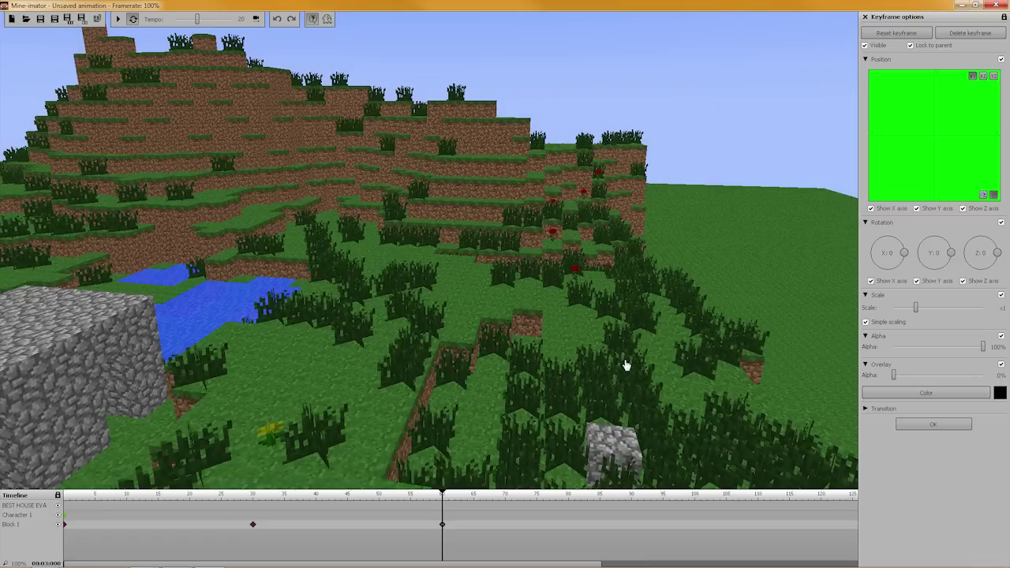
Step: Rotate the block at the frame 30 keyframe to X -201, Y 199 and Z -469
{"action": "left_click", "coordinate": [252, 525]}
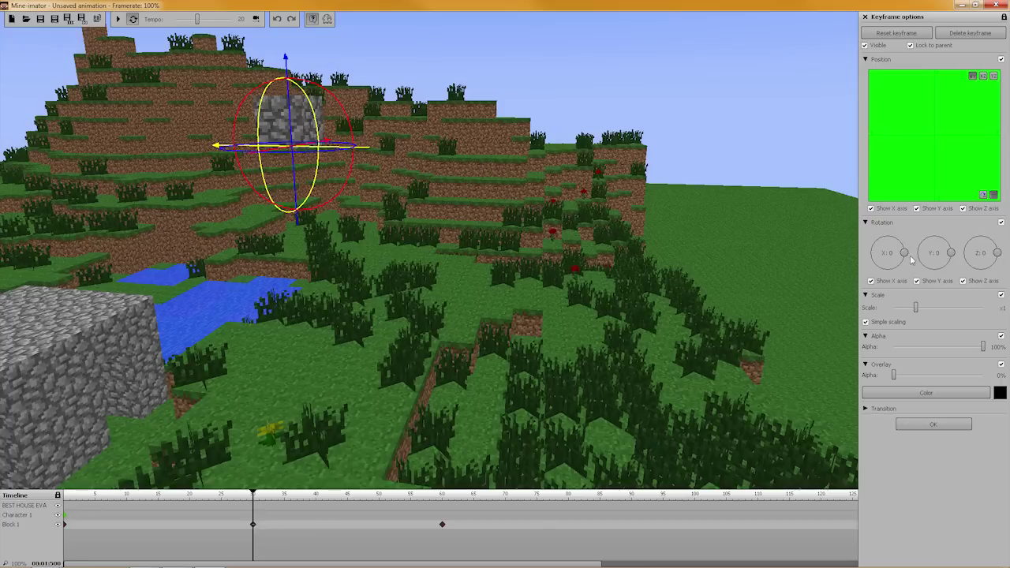
{"action": "left_click_drag", "start_coordinate": [900, 251], "coordinate": [865, 244]}
{"action": "left_click_drag", "start_coordinate": [950, 250], "coordinate": [870, 276]}
{"action": "mouse_move", "coordinate": [993, 264]}
{"action": "left_mouse_down"}
{"action": "mouse_move", "coordinate": [996, 258]}
{"action": "mouse_move", "coordinate": [976, 268]}
{"action": "left_mouse_up"}
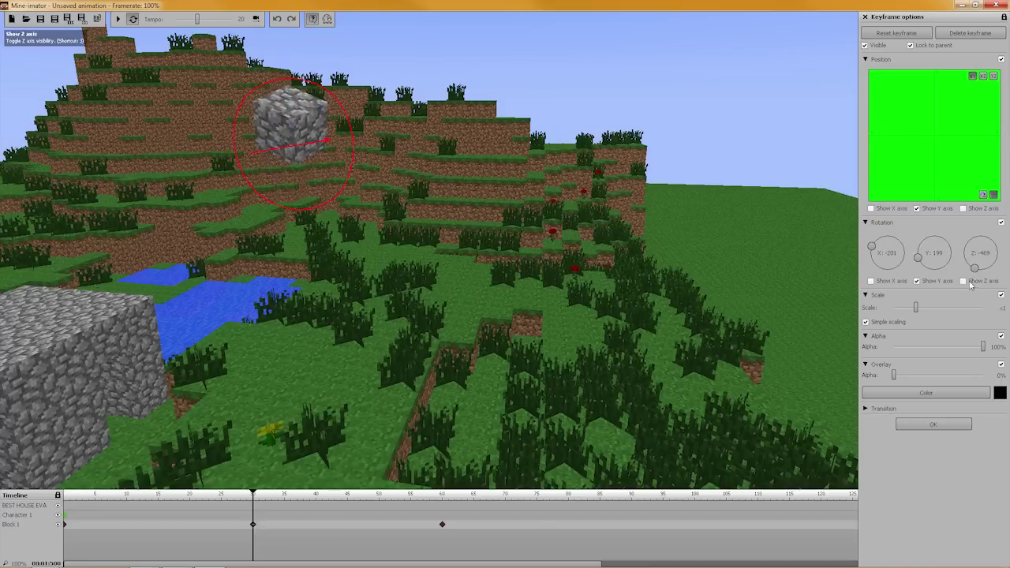
Step: Rotate the block at the frame 60 keyframe to X 176, Y -232 and Z 292
{"action": "left_click", "coordinate": [443, 524]}
{"action": "left_click_drag", "start_coordinate": [905, 252], "coordinate": [761, 266]}
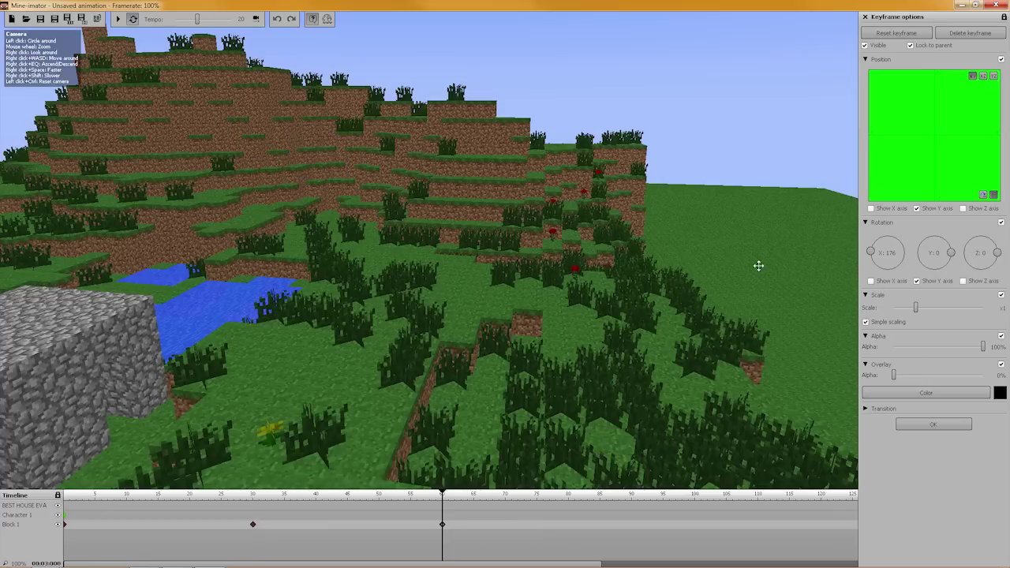
{"action": "left_click_drag", "start_coordinate": [938, 275], "coordinate": [981, 295]}
Step: Return to the start of the timeline, reduce the tempo to 8 and play the block animation, stopping just past frame 30
{"action": "right_click_drag", "start_coordinate": [641, 306], "coordinate": [612, 307]}
{"action": "key", "text": "s"}
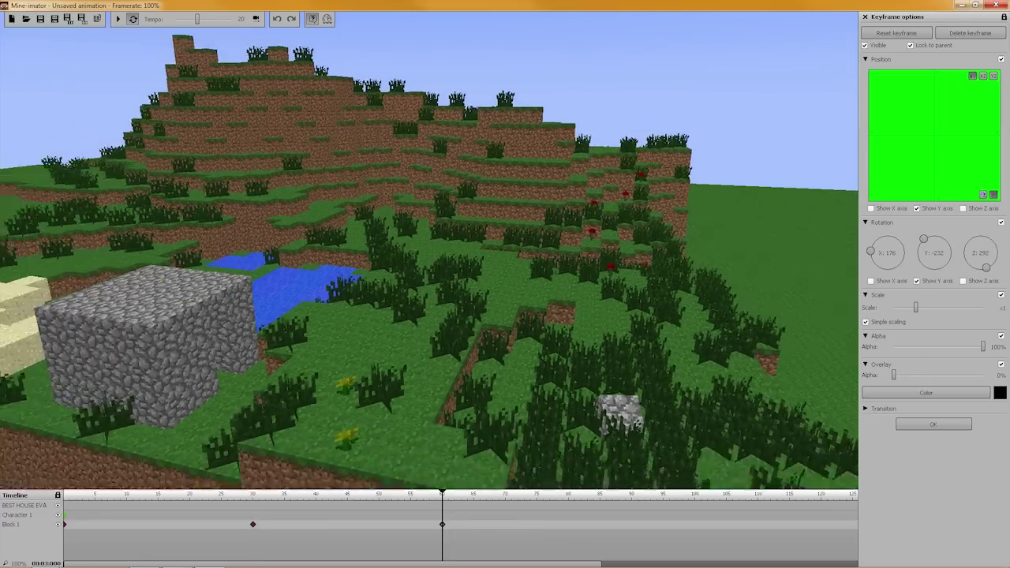
{"action": "right_click_drag", "start_coordinate": [428, 283], "coordinate": [397, 283]}
{"action": "left_click_drag", "start_coordinate": [442, 495], "coordinate": [65, 496]}
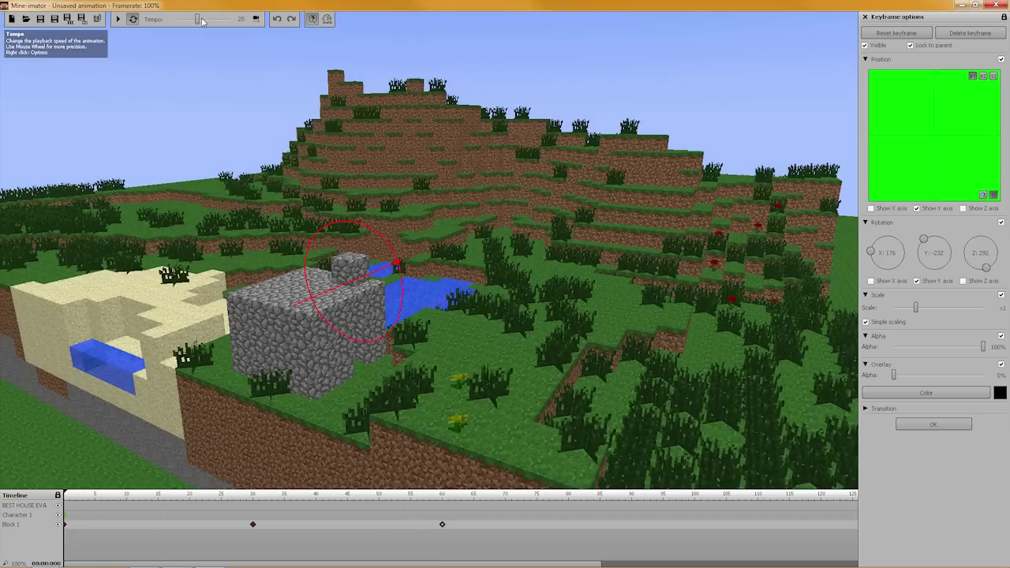
{"action": "left_click_drag", "start_coordinate": [189, 23], "coordinate": [184, 19]}
{"action": "left_click", "coordinate": [116, 19]}
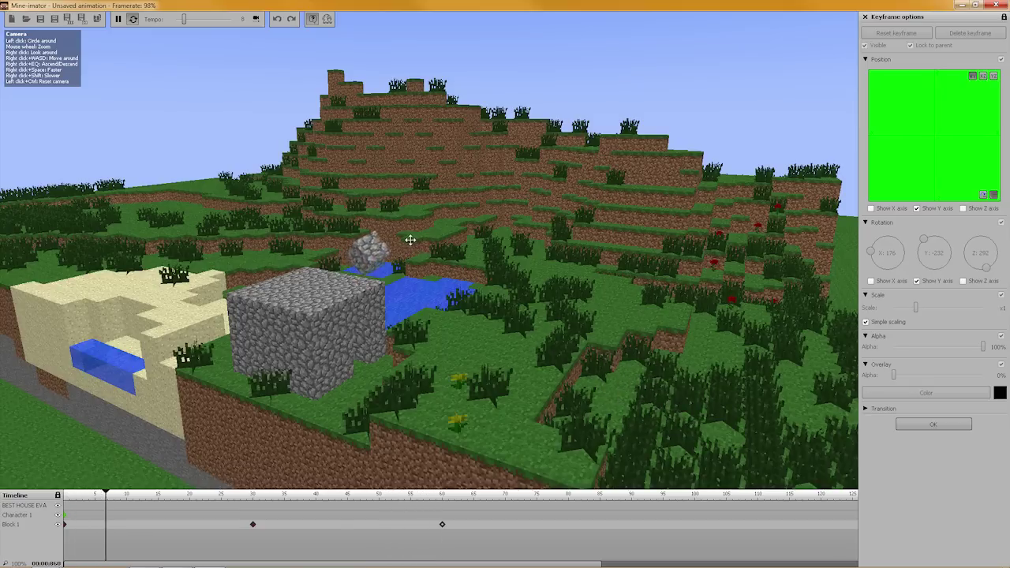
{"action": "left_click", "coordinate": [120, 21]}
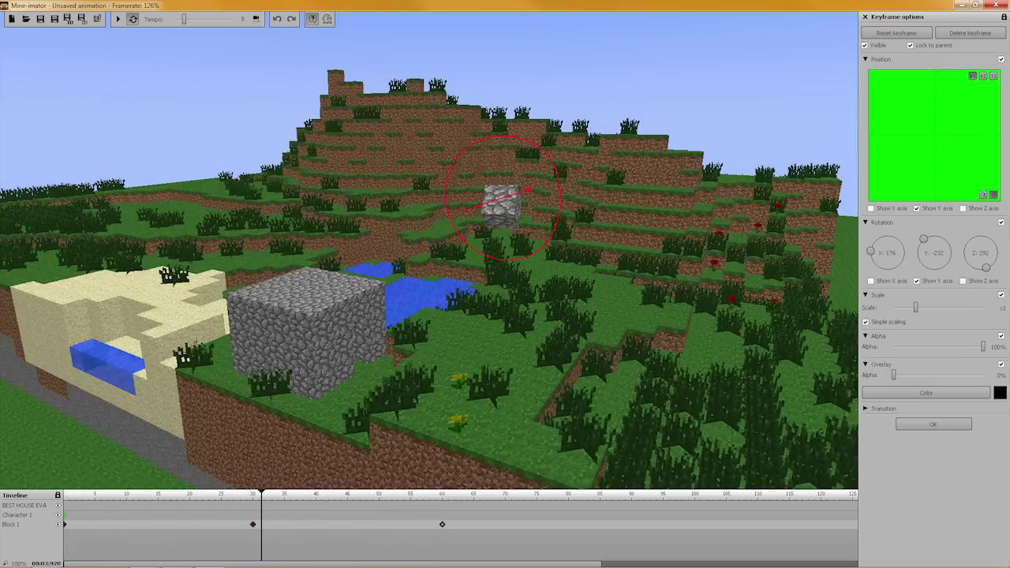
Step: Examine the airborne block against the hut and hillside from several angles
{"action": "left_click_drag", "start_coordinate": [396, 164], "coordinate": [360, 174]}
{"action": "right_click_drag", "start_coordinate": [359, 174], "coordinate": [338, 161]}
{"action": "key", "text": "s"}
{"action": "right_click_drag", "start_coordinate": [437, 253], "coordinate": [466, 269]}
{"action": "key", "text": "w"}
{"action": "key", "text": "s"}
{"action": "right_click_drag", "start_coordinate": [395, 251], "coordinate": [357, 251]}
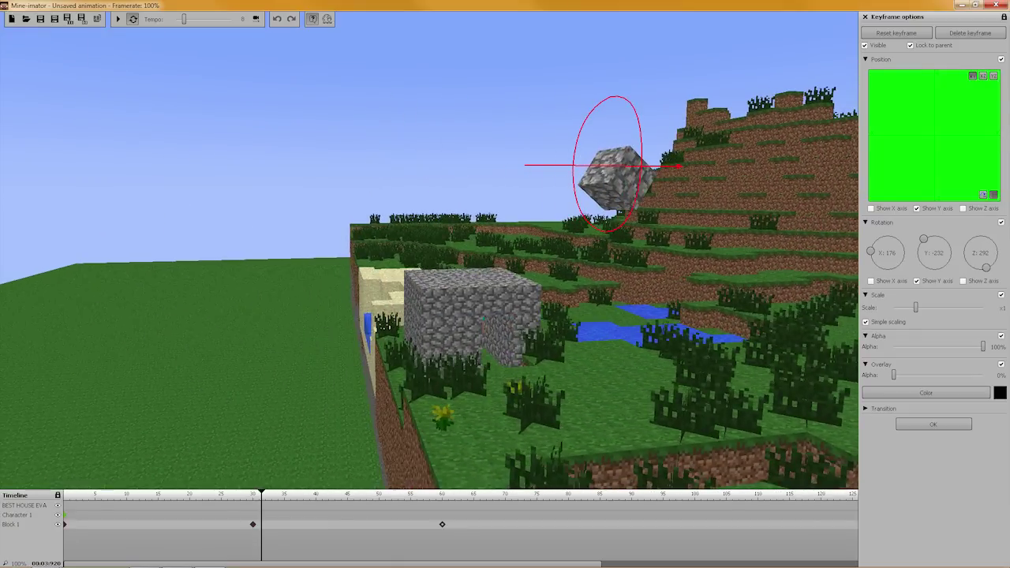
Step: Close the keyframe options and review the block choice for Block 1, keeping Cobblestone
{"action": "left_click", "coordinate": [934, 424]}
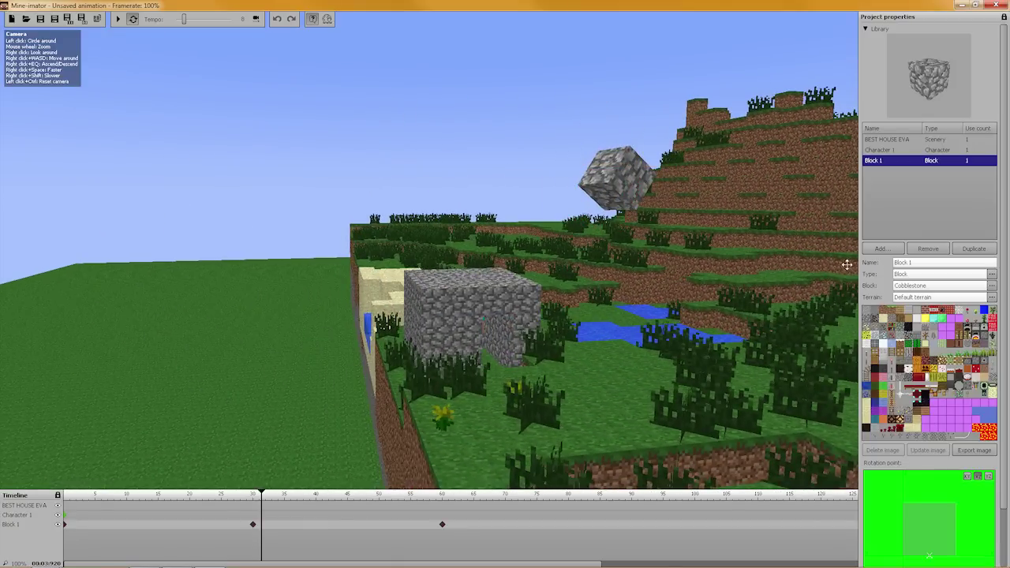
{"action": "left_click", "coordinate": [907, 288]}
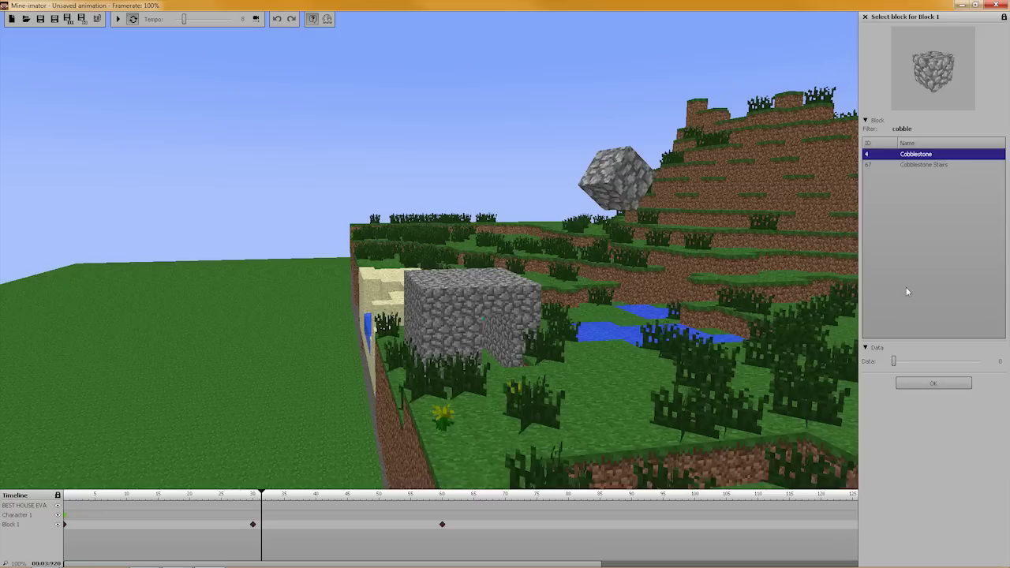
{"action": "left_click", "coordinate": [940, 386]}
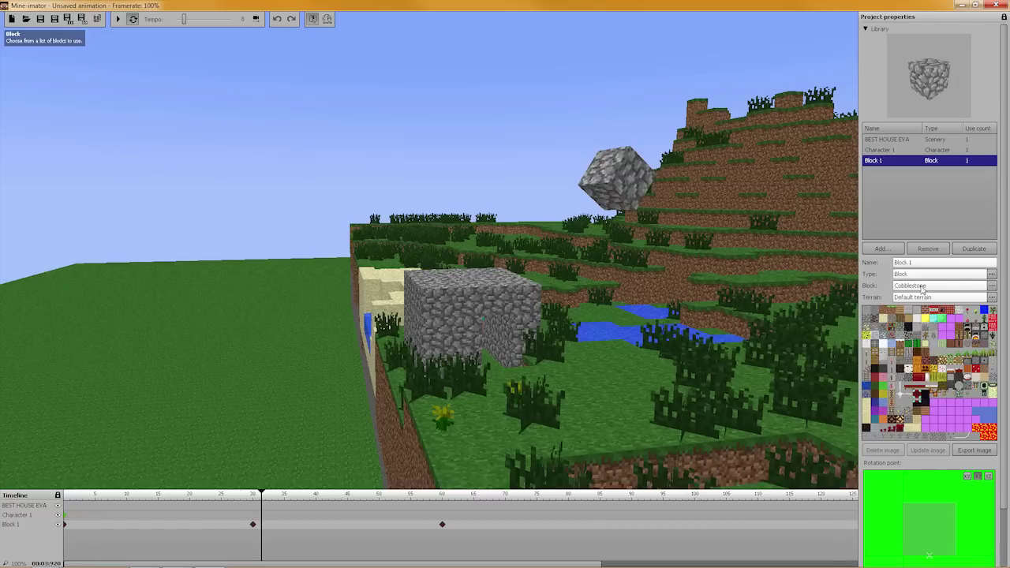
Step: Replace the schematic of the BEST HOUSE EVA scenery with Swedish ship.schematic from the Schematics folder and view the ship
{"action": "left_click", "coordinate": [900, 140]}
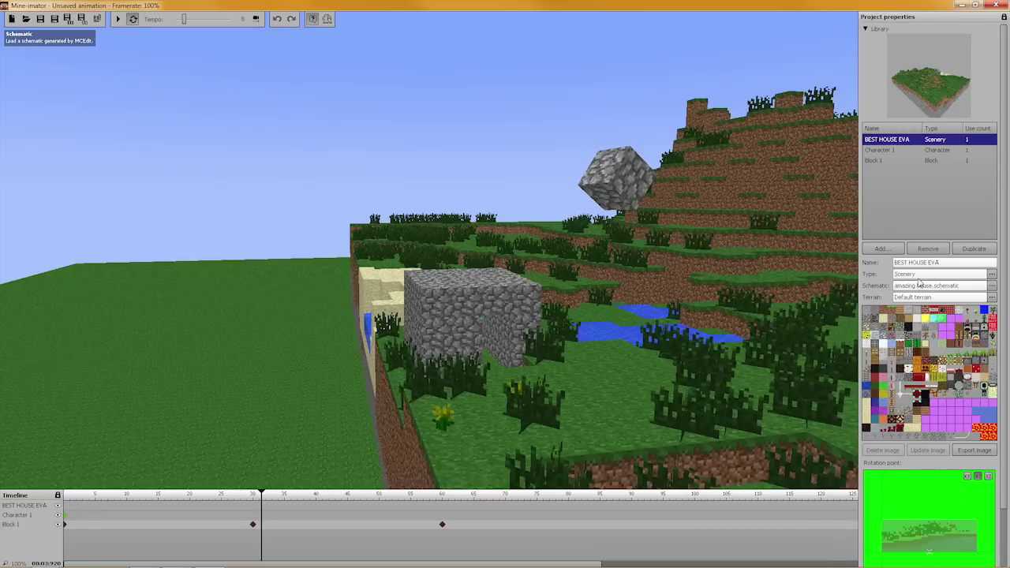
{"action": "left_click", "coordinate": [925, 286]}
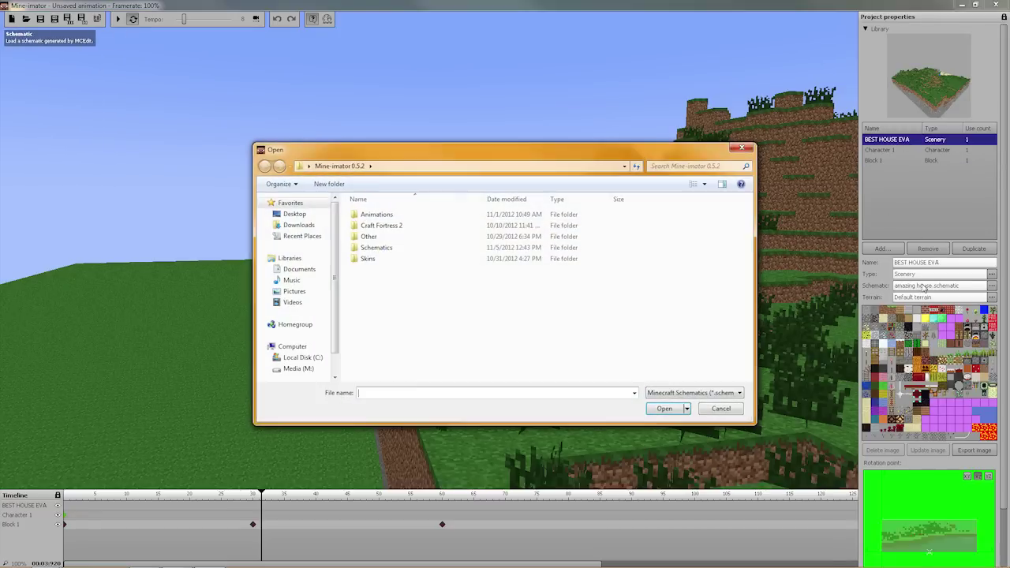
{"action": "double_click", "coordinate": [377, 248]}
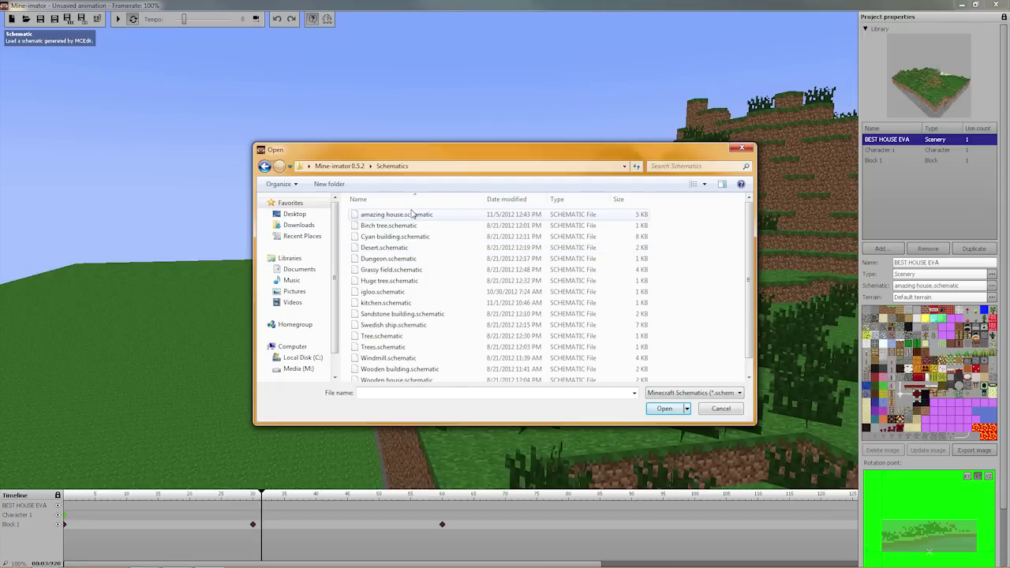
{"action": "scroll", "coordinate": [439, 324], "scroll_direction": "down", "scroll_amount": 1}
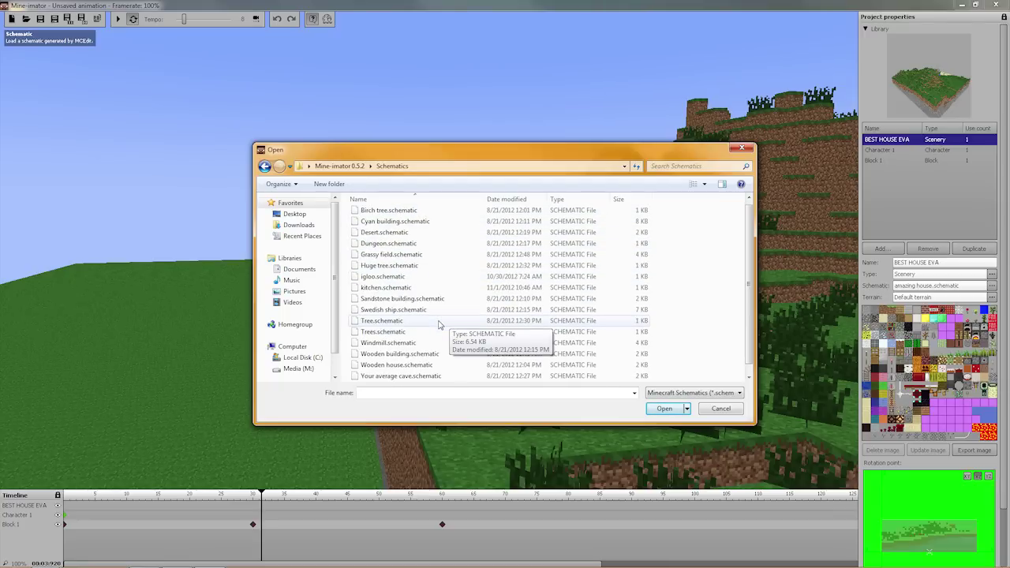
{"action": "left_click", "coordinate": [416, 311]}
{"action": "left_click", "coordinate": [668, 409]}
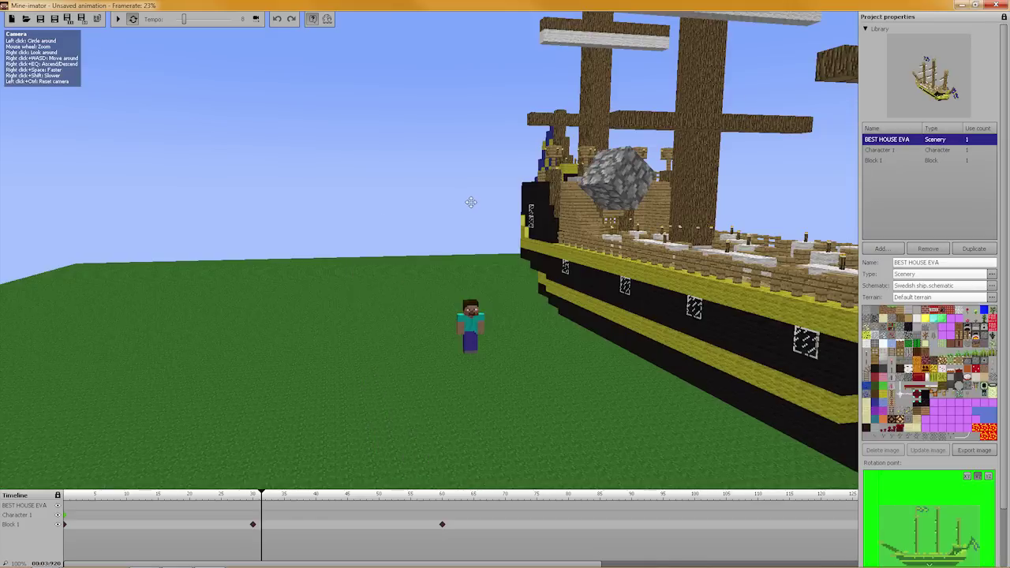
{"action": "left_click_drag", "start_coordinate": [454, 244], "coordinate": [963, 156]}
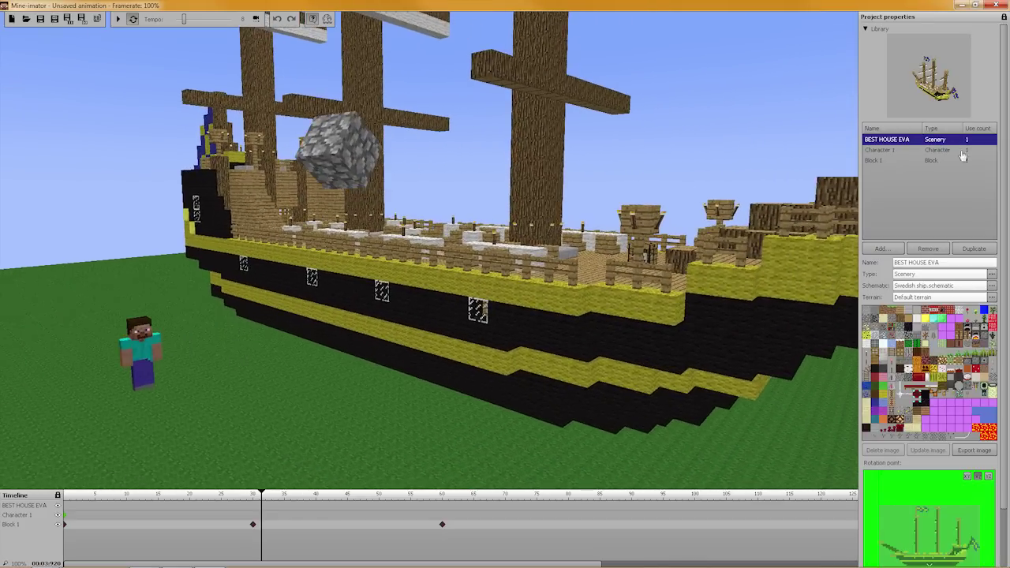
Step: Scale the ship scenery down to 0.01 in its keyframe at frame 0 and close the keyframe options
{"action": "left_click_drag", "start_coordinate": [547, 220], "coordinate": [478, 221]}
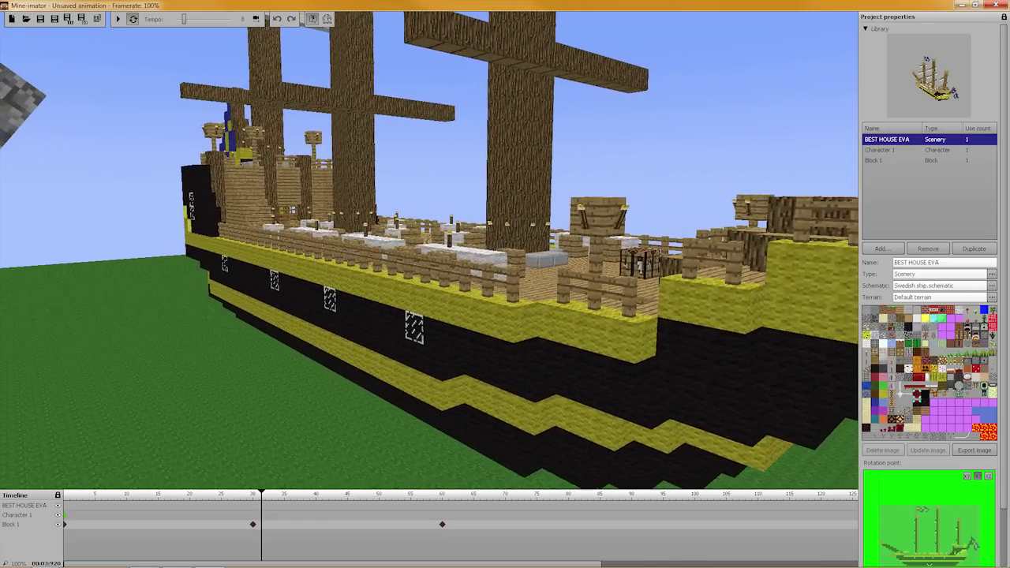
{"action": "key", "text": "s"}
{"action": "mouse_move", "coordinate": [554, 253]}
{"action": "right_mouse_down"}
{"action": "mouse_move", "coordinate": [539, 253]}
{"action": "mouse_move", "coordinate": [570, 254]}
{"action": "mouse_move", "coordinate": [554, 252]}
{"action": "right_mouse_up"}
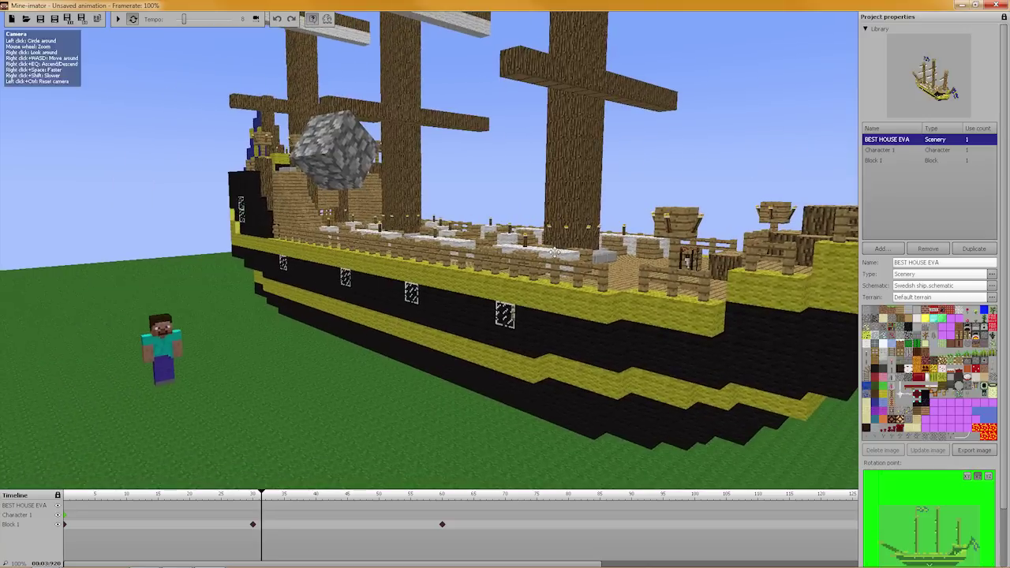
{"action": "left_click", "coordinate": [66, 525]}
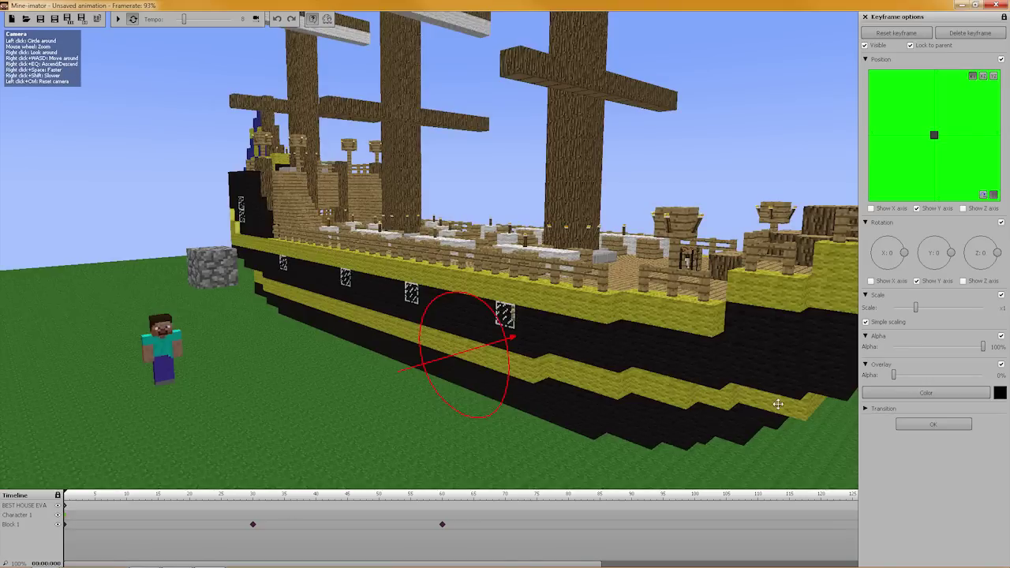
{"action": "left_click_drag", "start_coordinate": [916, 310], "coordinate": [884, 310]}
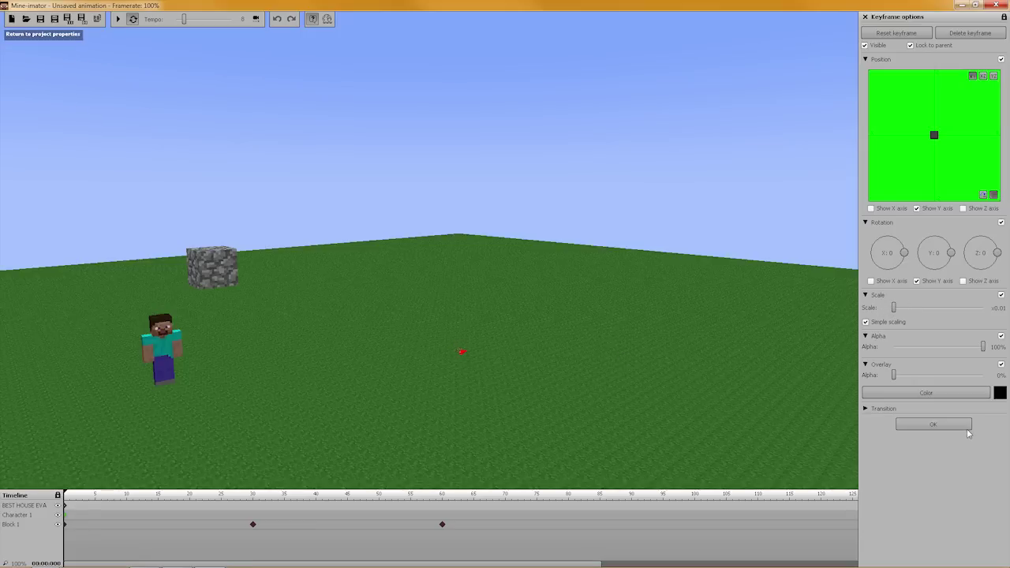
{"action": "key", "text": "w"}
{"action": "right_click_drag", "start_coordinate": [584, 353], "coordinate": [544, 420]}
{"action": "key", "text": "w"}
{"action": "key", "text": "s"}
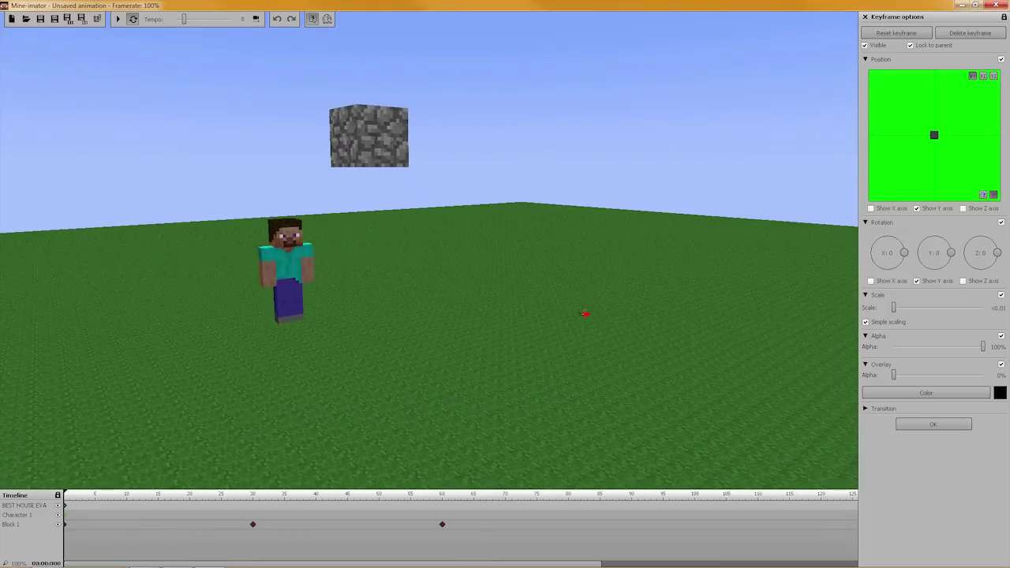
{"action": "left_click", "coordinate": [916, 426]}
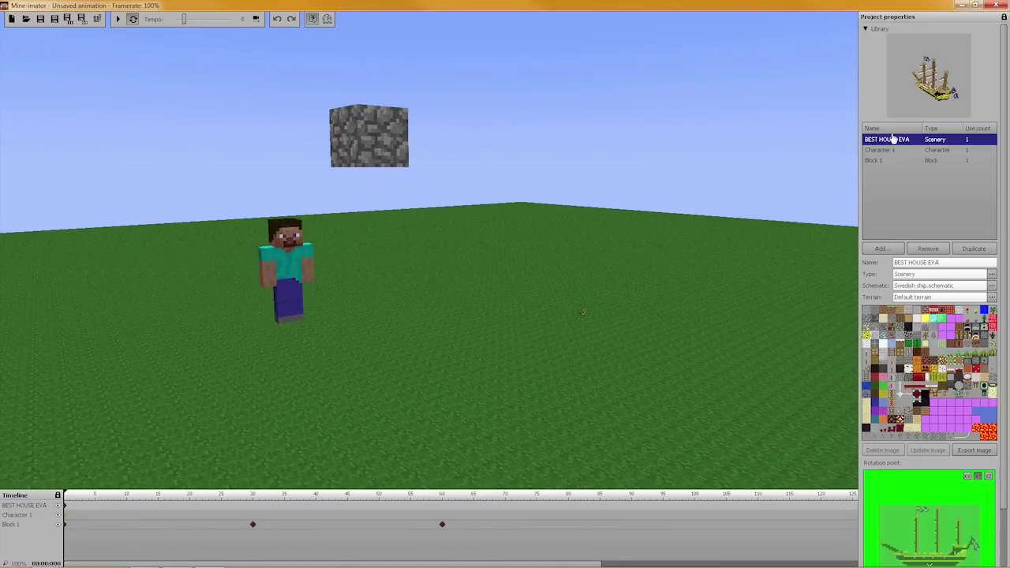
Step: Lock the BEST HOUSE EVA instance to its parent, with Character 1 as parent and Right arm as body part
{"action": "left_click", "coordinate": [866, 30]}
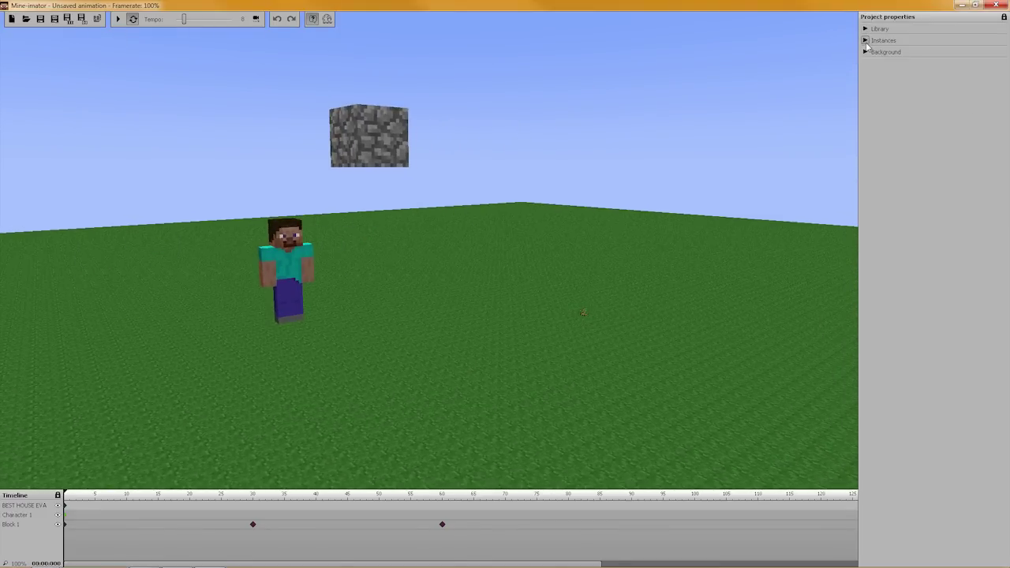
{"action": "left_click", "coordinate": [866, 40]}
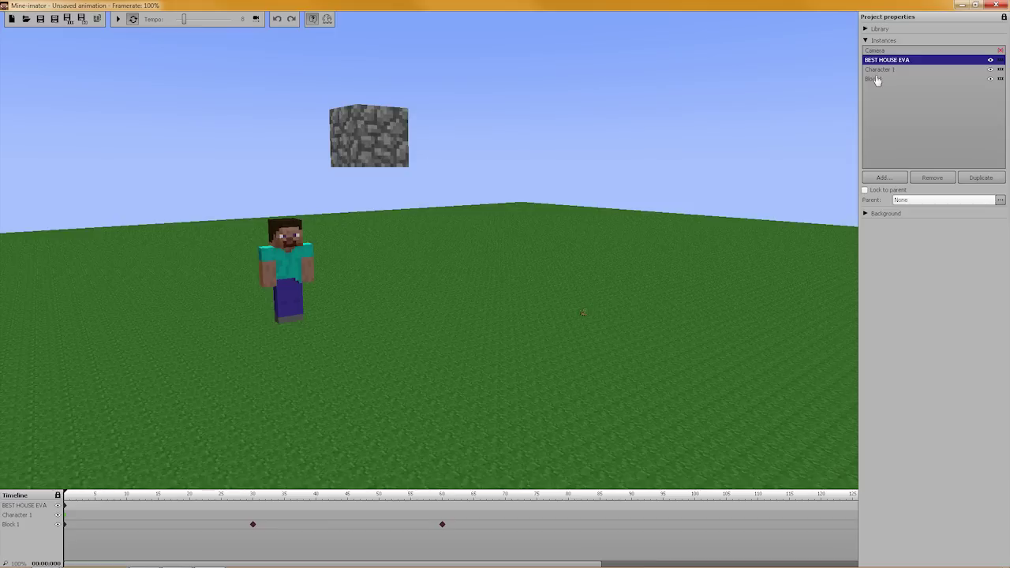
{"action": "left_click", "coordinate": [884, 63]}
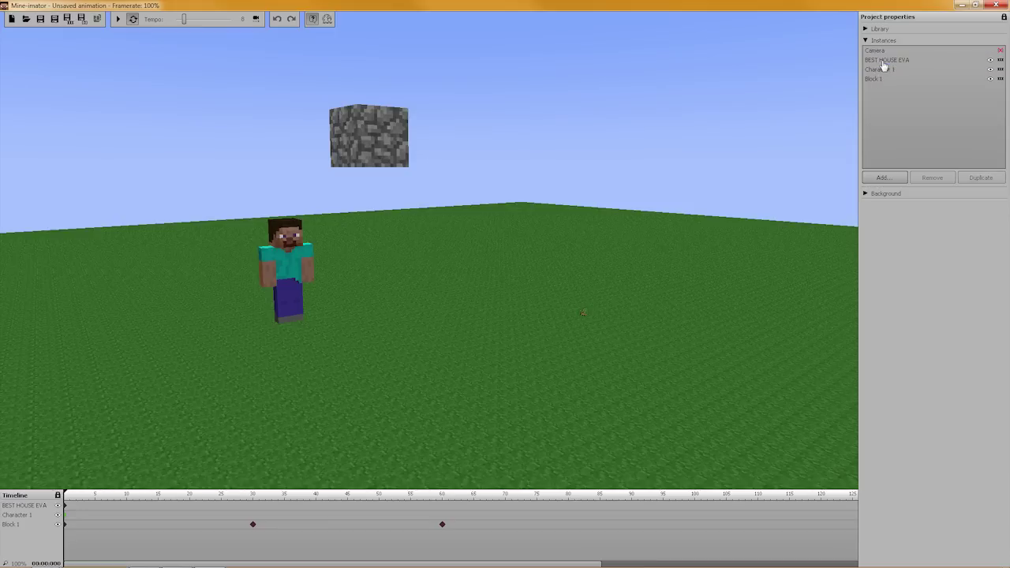
{"action": "left_click", "coordinate": [883, 62]}
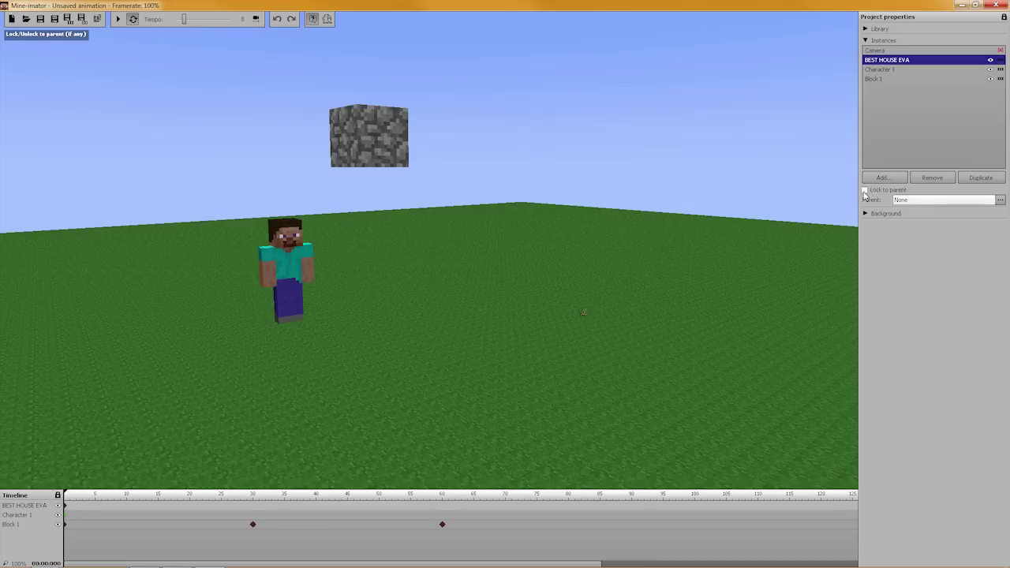
{"action": "left_click", "coordinate": [905, 201]}
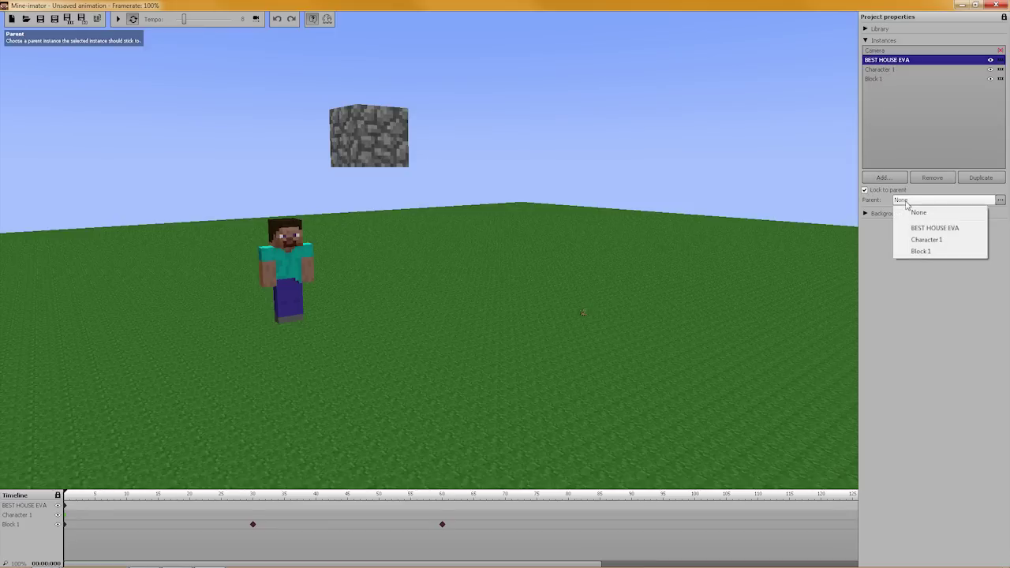
{"action": "left_click", "coordinate": [922, 240]}
{"action": "left_click", "coordinate": [917, 213]}
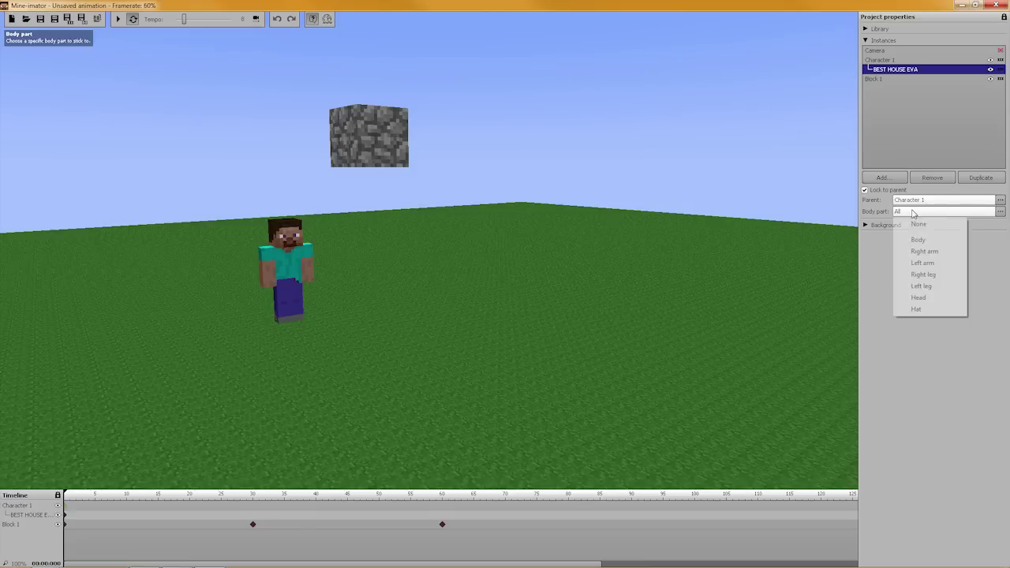
{"action": "left_click", "coordinate": [925, 252]}
Step: Show the X and Z axes for Character 1's first keyframe and raise the character above the ground
{"action": "key", "text": "w"}
{"action": "key", "text": "a"}
{"action": "right_click_drag", "start_coordinate": [644, 212], "coordinate": [715, 242]}
{"action": "key", "text": "w"}
{"action": "key", "text": "d"}
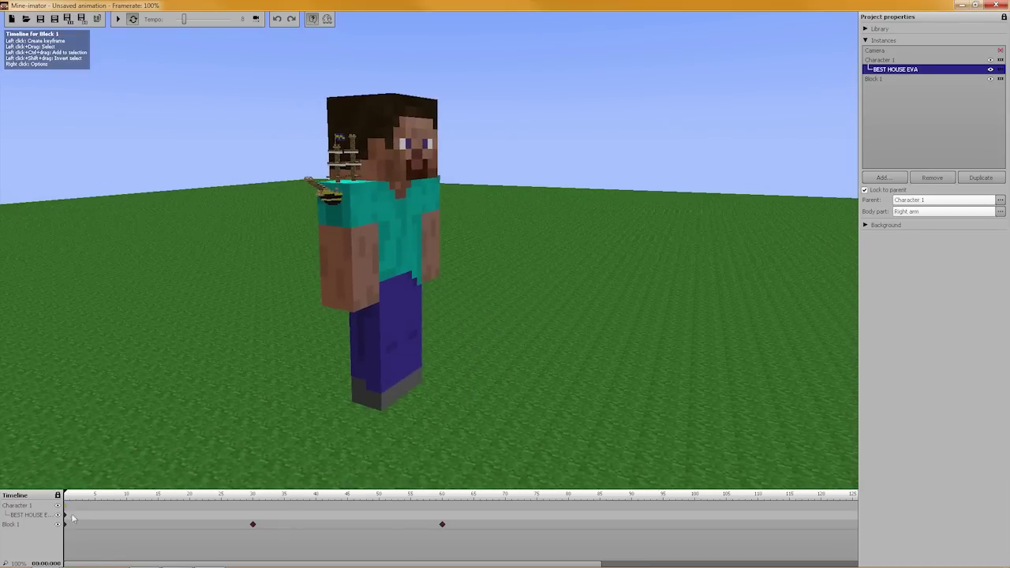
{"action": "left_click", "coordinate": [68, 507]}
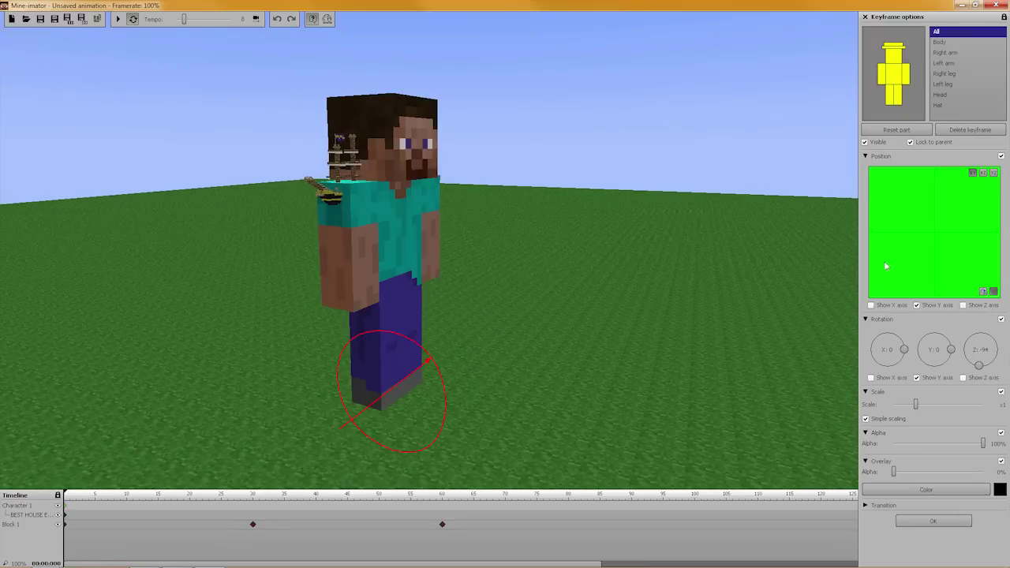
{"action": "key", "text": "s"}
{"action": "right_click_drag", "start_coordinate": [490, 325], "coordinate": [488, 324]}
{"action": "key", "text": "w"}
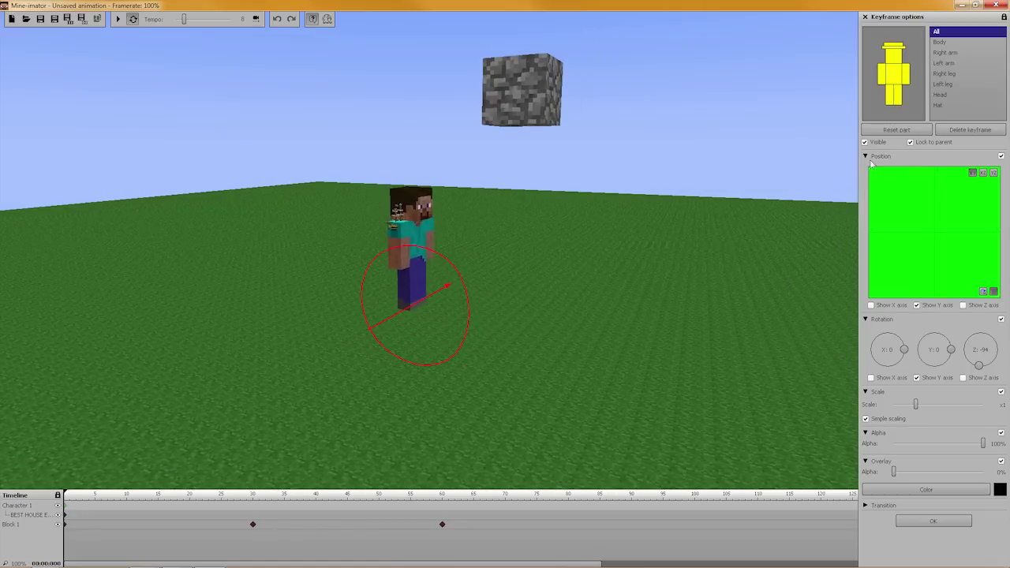
{"action": "left_click", "coordinate": [872, 305]}
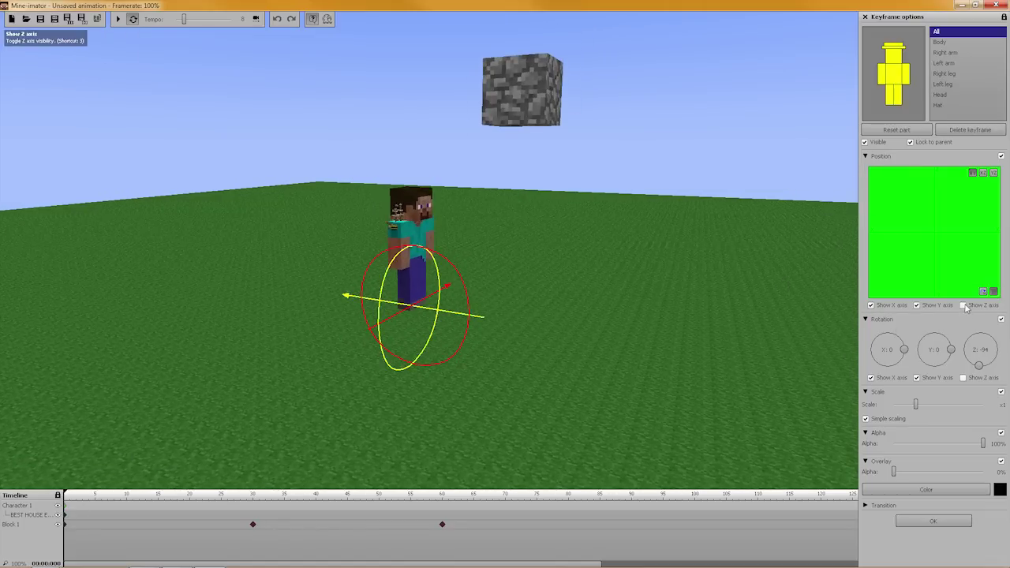
{"action": "left_click_drag", "start_coordinate": [414, 231], "coordinate": [425, 171]}
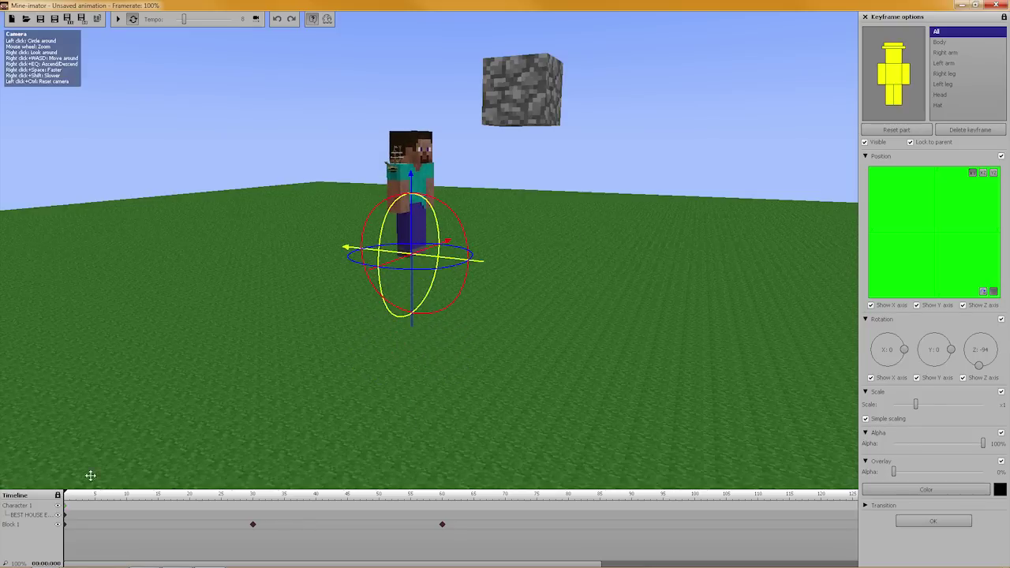
Step: Lower the ship scenery from the character's shoulder to the right hand in its keyframe at frame 0
{"action": "left_click", "coordinate": [65, 525]}
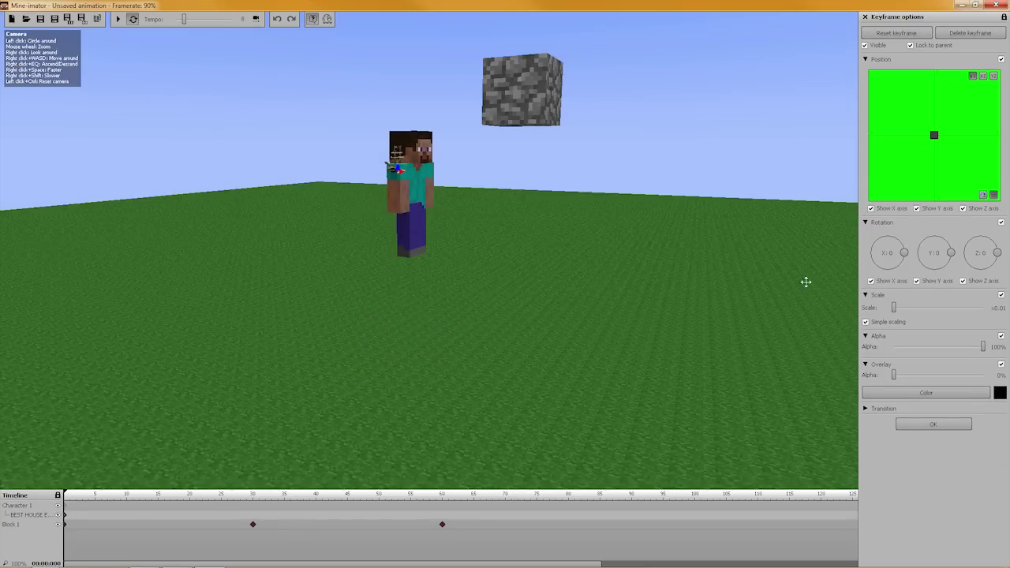
{"action": "right_click_drag", "start_coordinate": [572, 193], "coordinate": [560, 150]}
{"action": "key", "text": "w"}
{"action": "scroll", "coordinate": [400, 268], "scroll_direction": "down", "scroll_amount": 6}
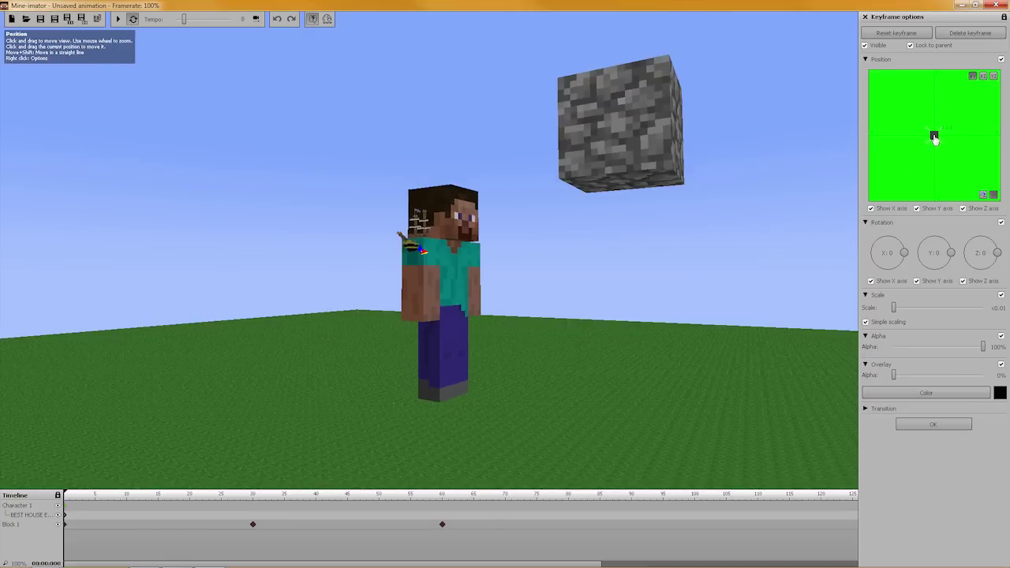
{"action": "left_click_drag", "start_coordinate": [935, 137], "coordinate": [936, 174]}
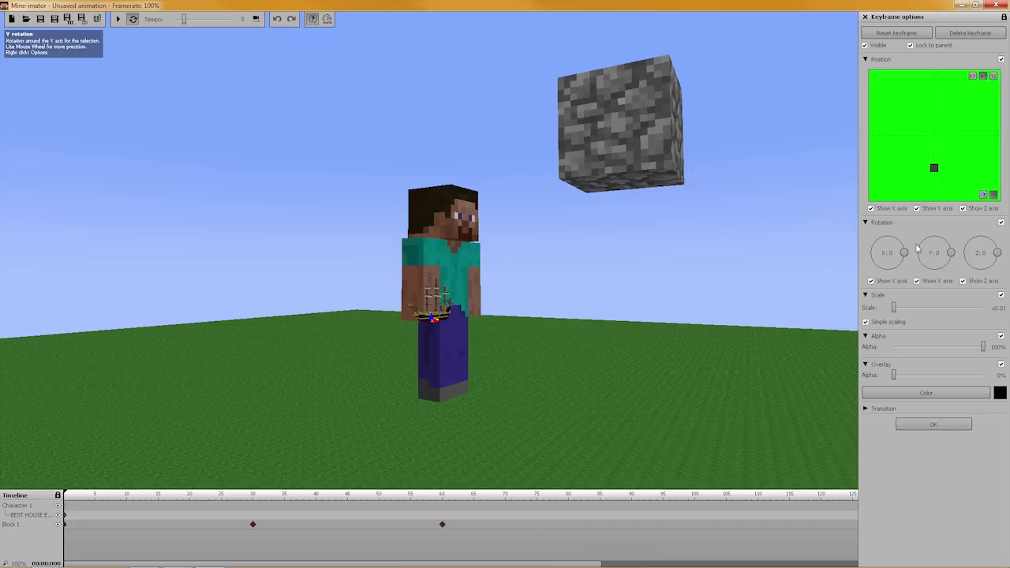
{"action": "mouse_move", "coordinate": [904, 257]}
{"action": "left_mouse_down"}
{"action": "mouse_move", "coordinate": [887, 237]}
{"action": "mouse_move", "coordinate": [904, 247]}
{"action": "left_mouse_up"}
{"action": "right_click", "coordinate": [892, 251]}
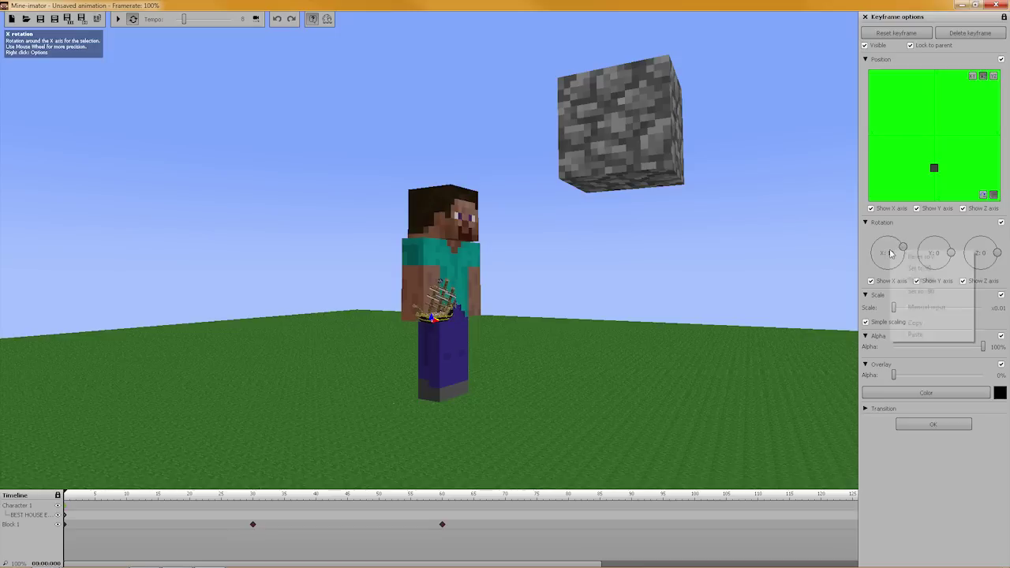
{"action": "left_click", "coordinate": [906, 259]}
{"action": "left_click", "coordinate": [920, 257]}
Step: Rotate the ship scenery to 103 degrees about Z and shift it in the XY plane to the front of the hand
{"action": "left_click_drag", "start_coordinate": [997, 253], "coordinate": [1001, 255]}
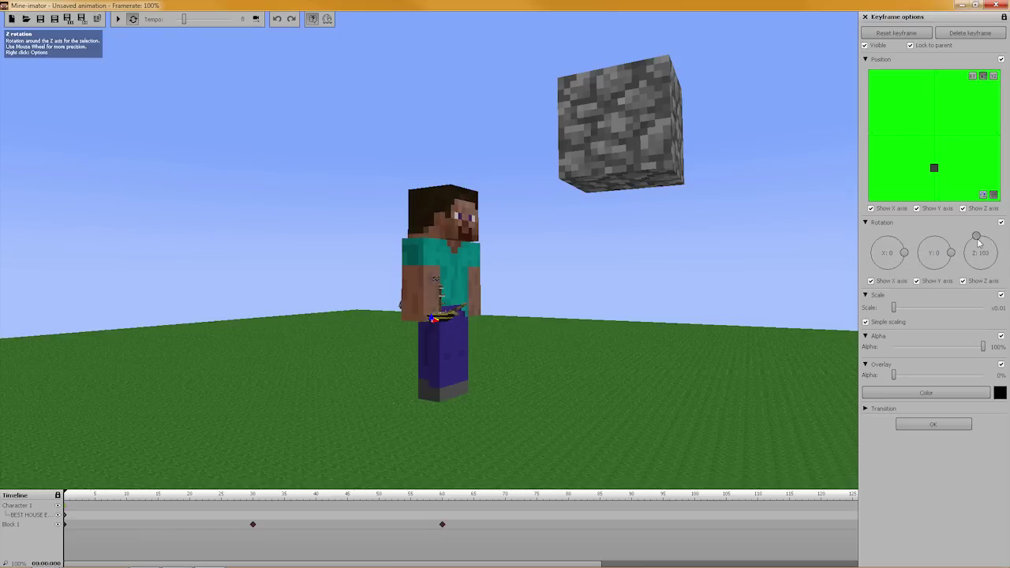
{"action": "left_click", "coordinate": [972, 76]}
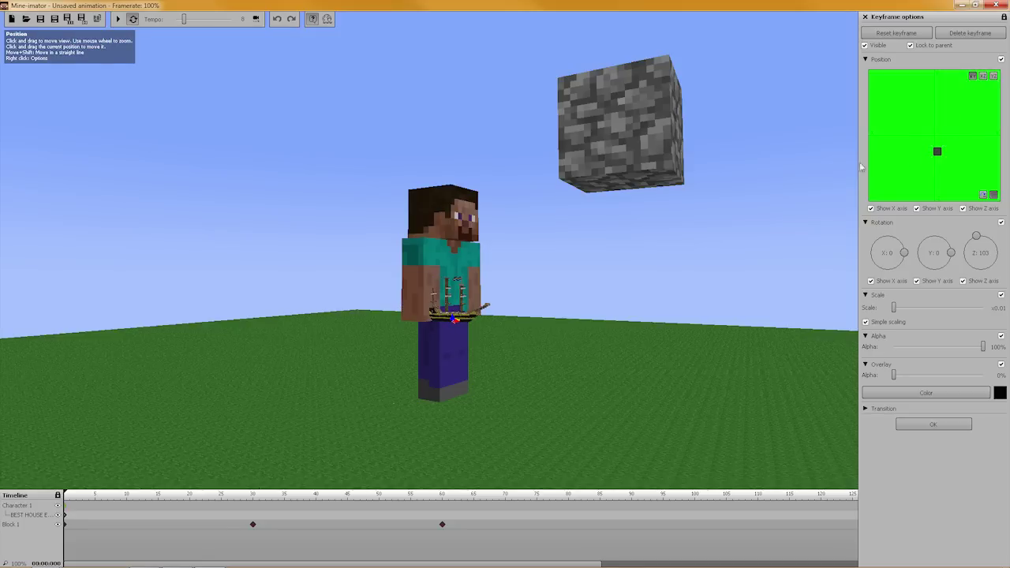
Step: Examine the miniature ship at the character's right hand from several angles and distances
{"action": "key", "text": "d"}
{"action": "right_click_drag", "start_coordinate": [631, 237], "coordinate": [579, 225]}
{"action": "key", "text": "w"}
{"action": "key", "text": "a"}
{"action": "key", "text": "w"}
{"action": "key", "text": "s"}
{"action": "key", "text": "w"}
{"action": "key", "text": "s"}
{"action": "key", "text": "d"}
{"action": "key", "text": "a"}
{"action": "key", "text": "d"}
{"action": "key", "text": "a"}
{"action": "key", "text": "s"}
{"action": "key", "text": "s"}
{"action": "key", "text": "d"}
{"action": "key", "text": "a"}
{"action": "right_click_drag", "start_coordinate": [411, 237], "coordinate": [428, 251]}
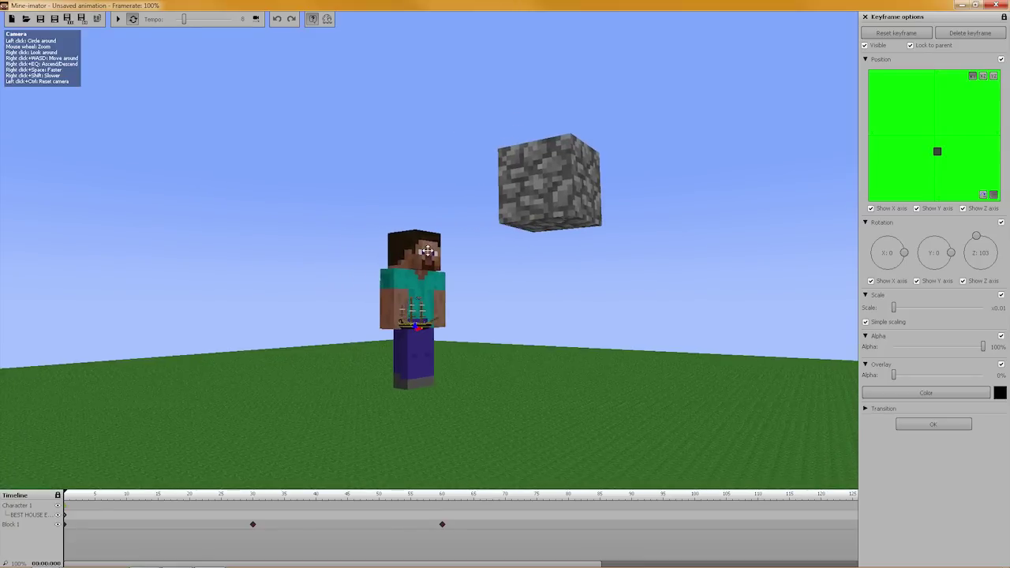